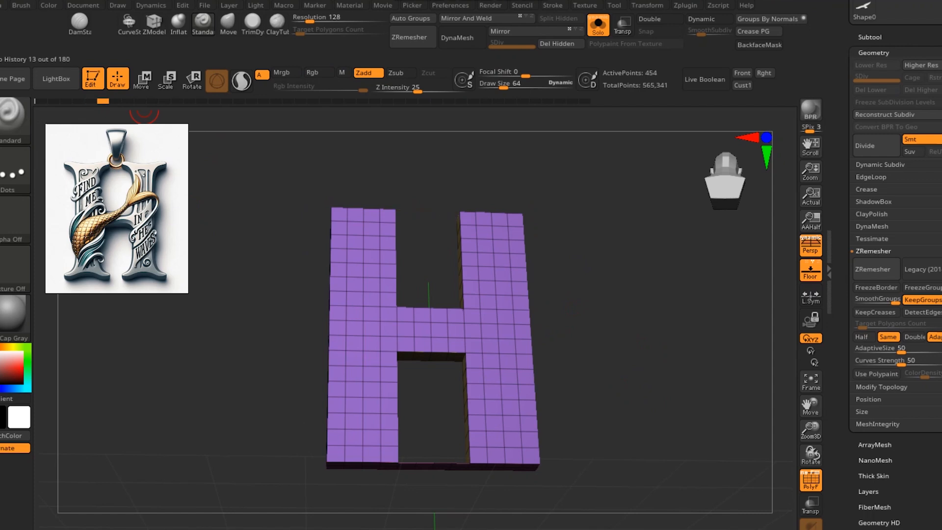
- Advance the letter's undo history past the removal of the bars bridging its legs to the isolated outer top corners
left_click_drag(636, 245, 623, 206)
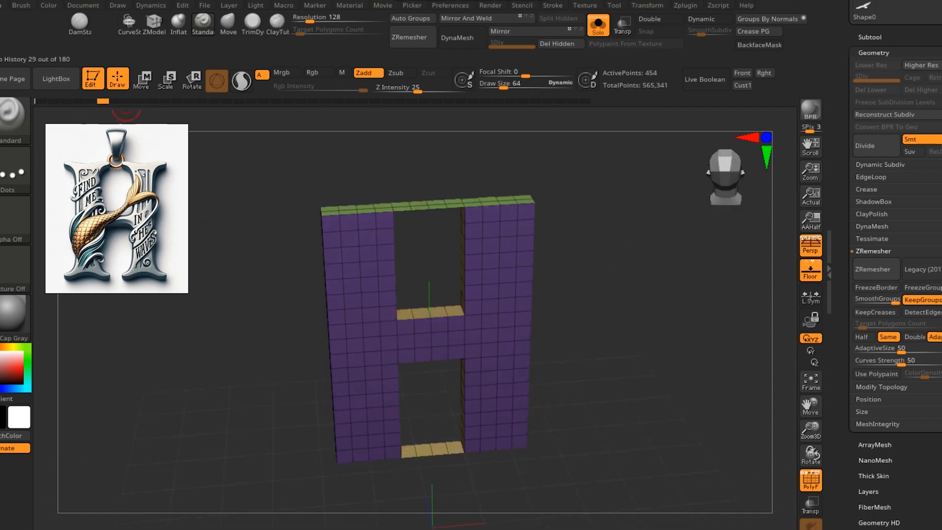
left_click(127, 101)
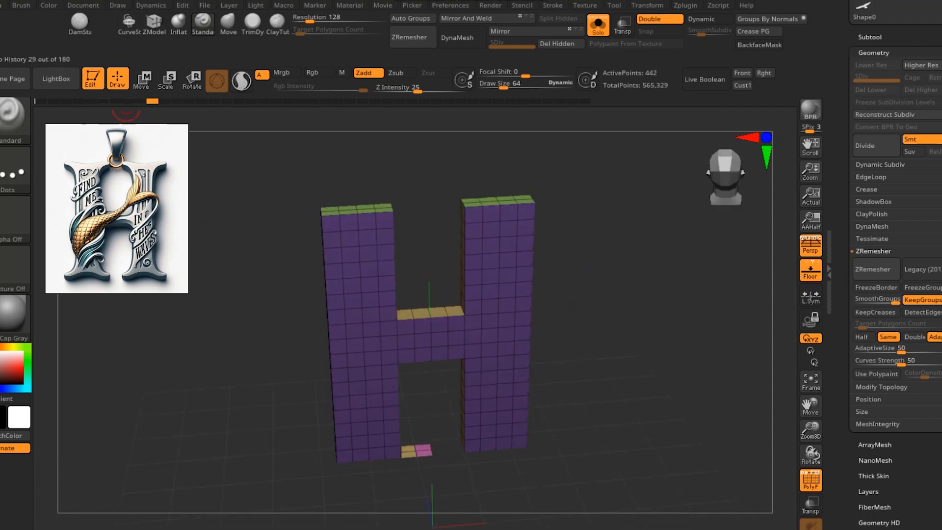
left_click_drag(593, 245, 626, 206)
key("ctrl+shift+z")
key("ctrl+shift+z")
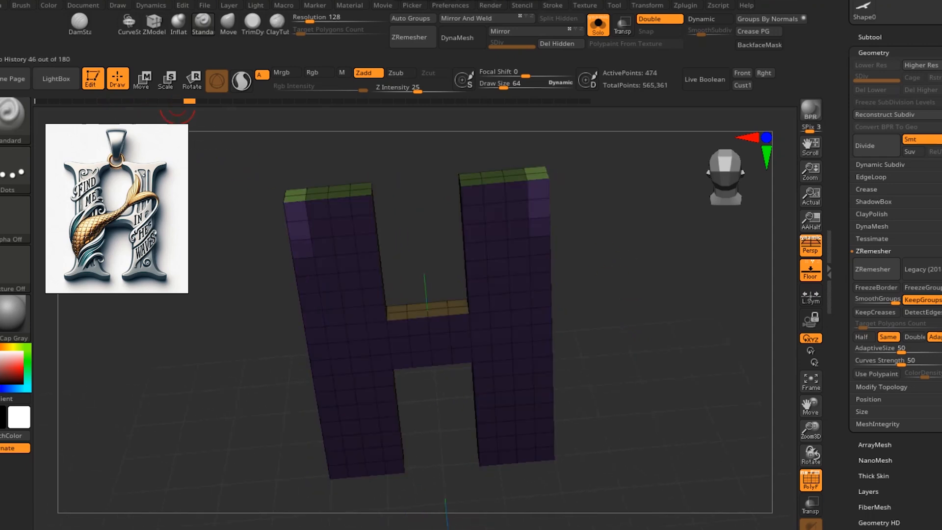
- Expand the Modify Topology options and advance the history to the flared outer top corners with the inner top corners isolated
left_click(879, 386)
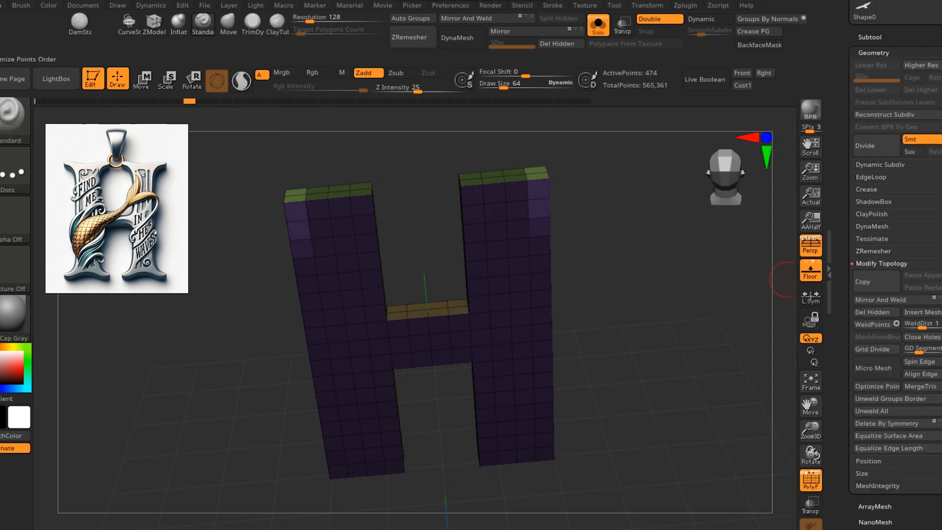
left_click_drag(782, 280, 638, 346)
key("ctrl+shift+z")
key("ctrl+shift+z")
key("ctrl+shift+z")
key("ctrl+shift+z")
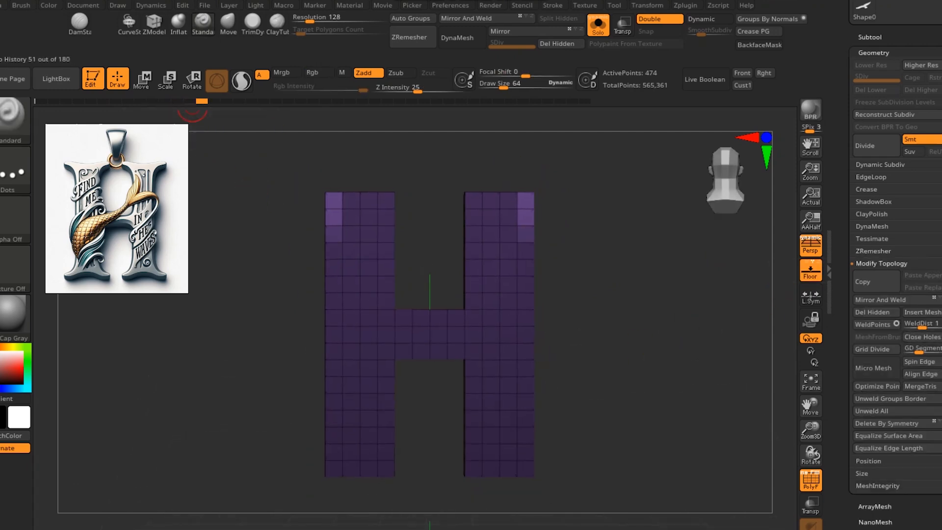
key("ctrl+shift+z")
key("ctrl+shift+z")
key("ctrl+shift+z")
key("ctrl+shift+z")
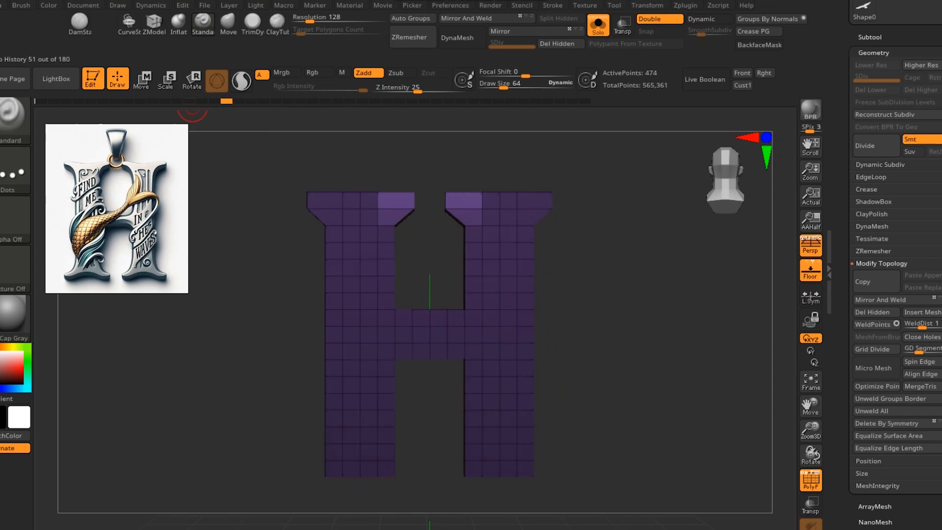
- Advance the history through the flared bottom serifs to the stage with V-notched upper and lower leg ends
key("ctrl+shift+z")
key("ctrl+shift+z")
key("ctrl+shift+z")
key("ctrl+shift+z")
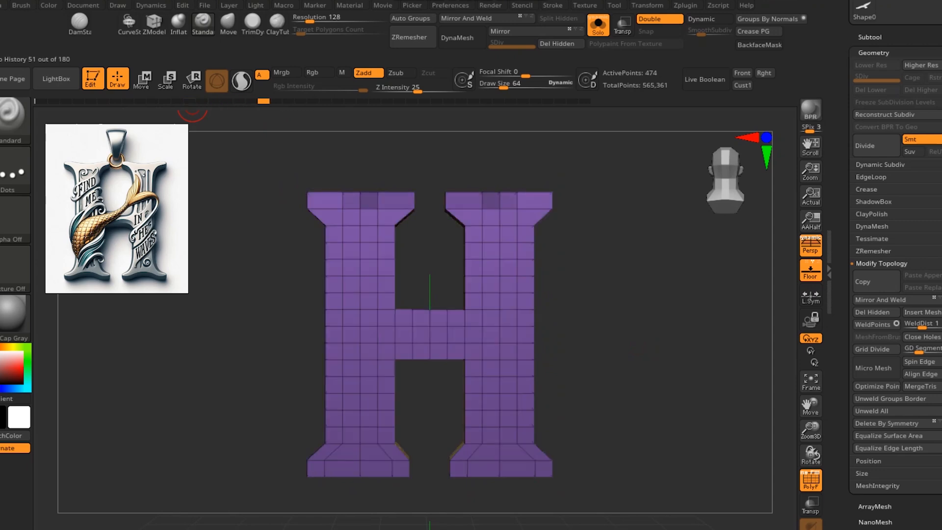
key("ctrl+shift+z")
key("ctrl+shift+z")
key("ctrl+shift+z")
key("ctrl+shift+z")
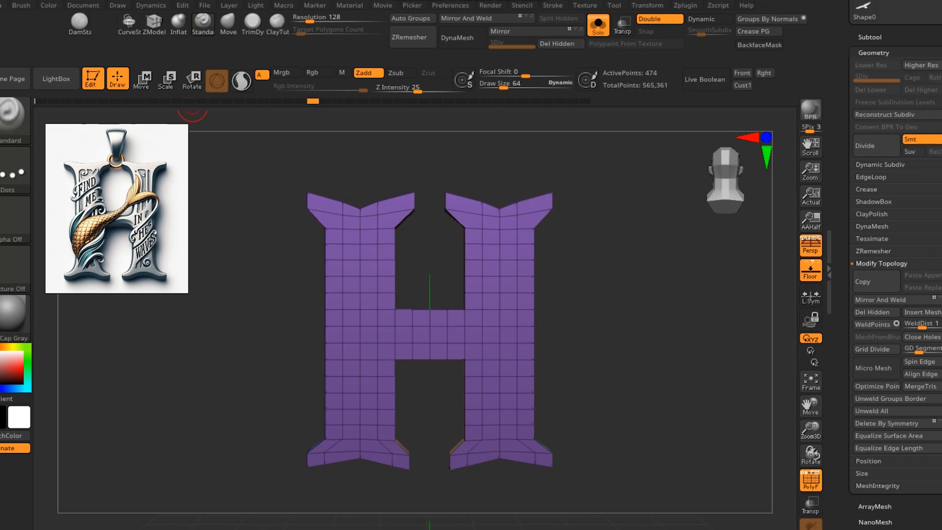
- Advance the history through the beveled inner openings to the extra edge loops across the crossbar
key("ctrl+shift+z")
key("ctrl+shift+z")
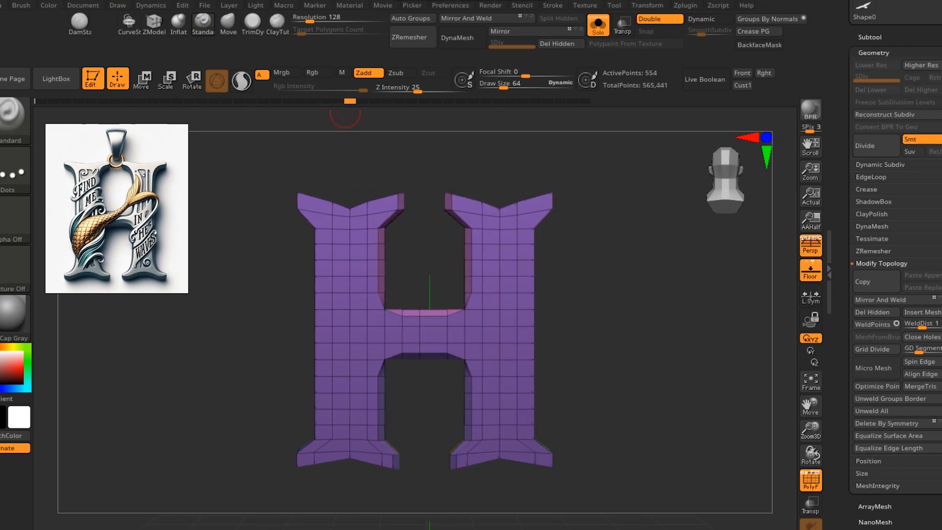
key("ctrl+shift+z")
key("ctrl+shift+z")
key("ctrl+shift+z")
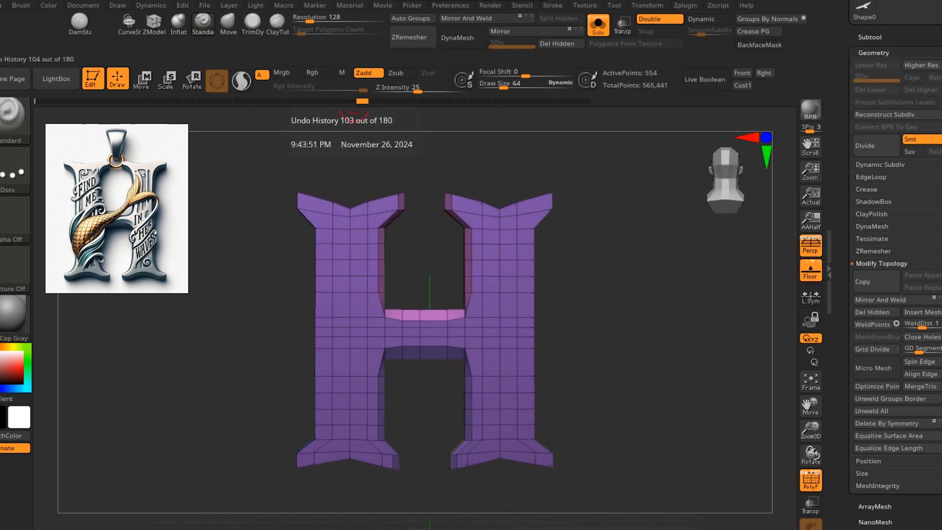
key("ctrl+shift+z")
key("ctrl+shift+z")
- Advance the history to the stage where the letter's front face forms one teal polygroup, checking the model from an angle
left_click_drag(412, 101, 461, 101)
left_click_drag(608, 206, 569, 210)
left_click_drag(564, 245, 593, 255)
left_click_drag(461, 101, 499, 101)
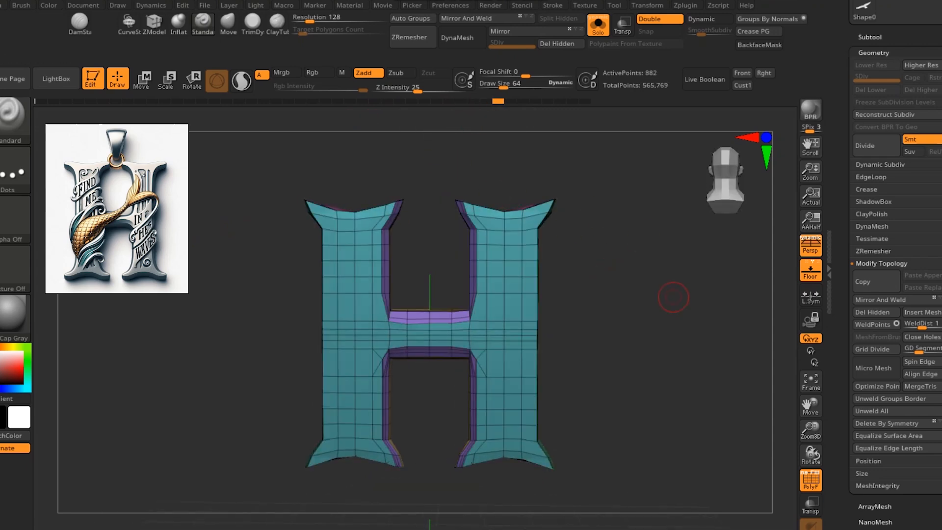
- Activate the ZModeler brush for the letter mesh
scroll(515, 378, "up", 3)
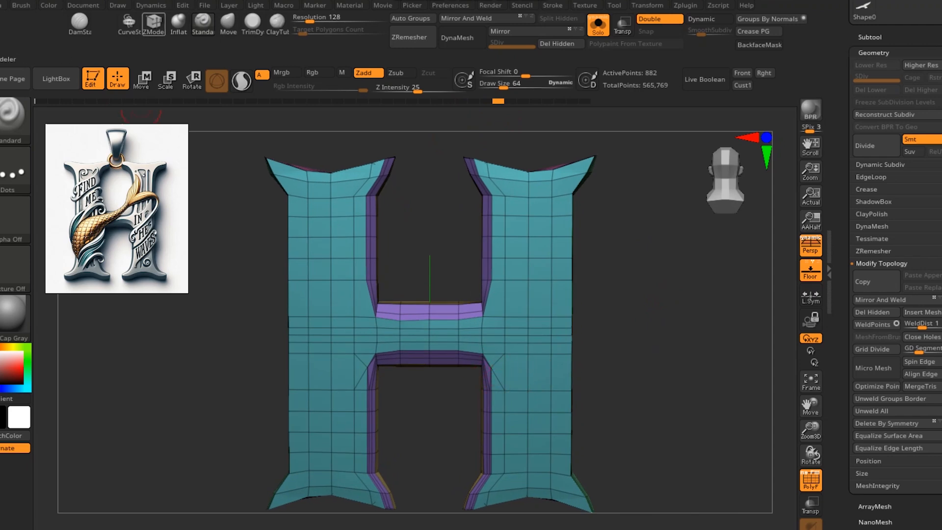
key("space")
left_click(515, 100)
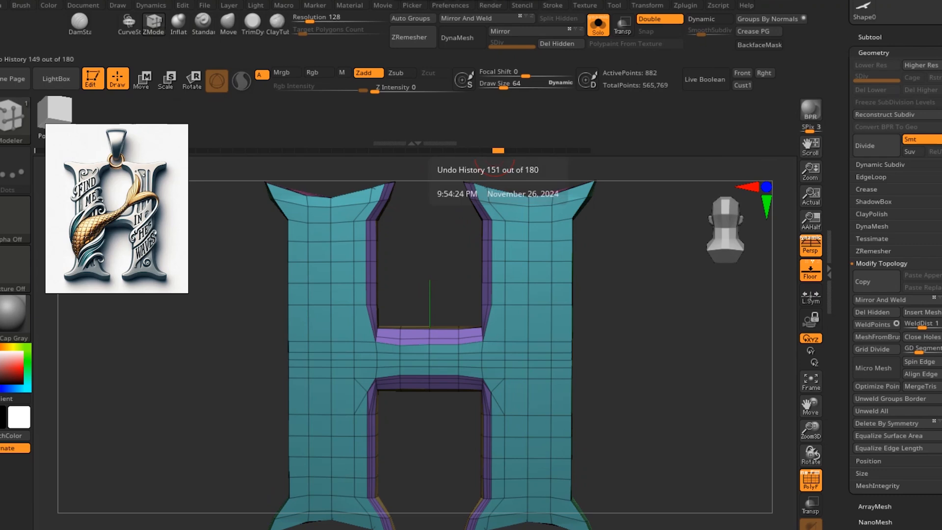
- Advance the history to the smoothed letter at subdivision level 2 with rounded inner corners
left_click_drag(687, 302, 665, 308, "alt")
key("ctrl+shift+z")
key("ctrl+shift+z")
key("ctrl+shift+z")
key("ctrl+shift+z")
key("ctrl+shift+z")
key("ctrl+shift+z")
key("ctrl+shift+z")
key("ctrl+shift+z")
key("ctrl+shift+z")
key("ctrl+shift+z")
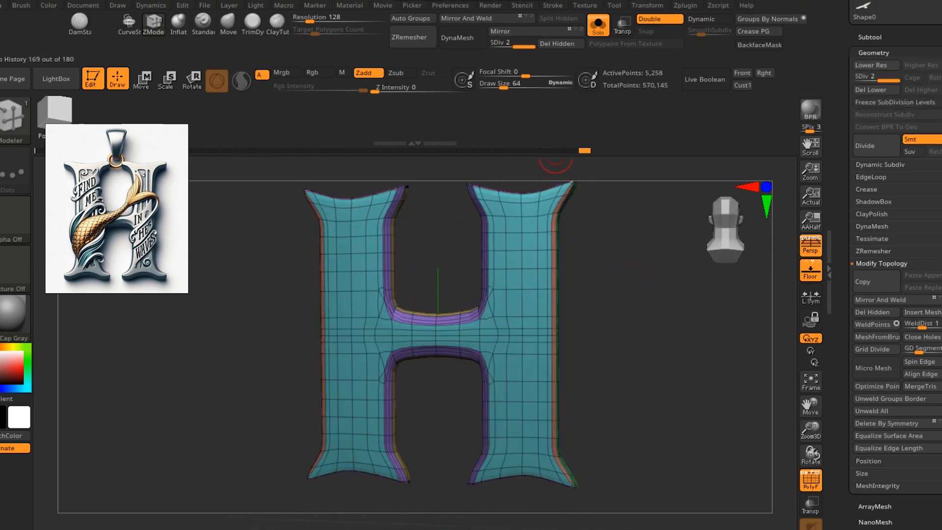
- Hide the polyframe to inspect the smoothed letter, and drop it to its lower subdivision level
key("shift+f")
left_click_drag(635, 311, 697, 307)
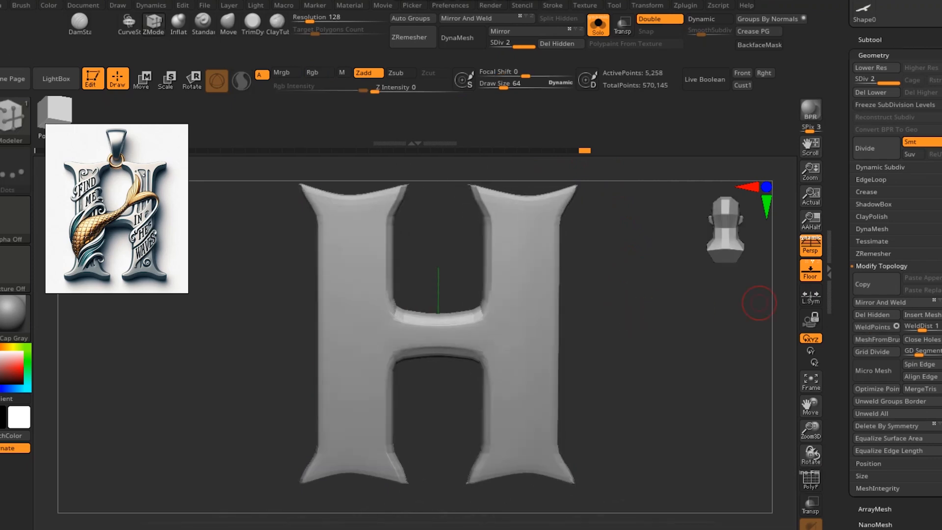
key("shift+d")
- Select the letter subtool from the subtool list and switch to the Standard brush
left_click(870, 207)
left_click(878, 235)
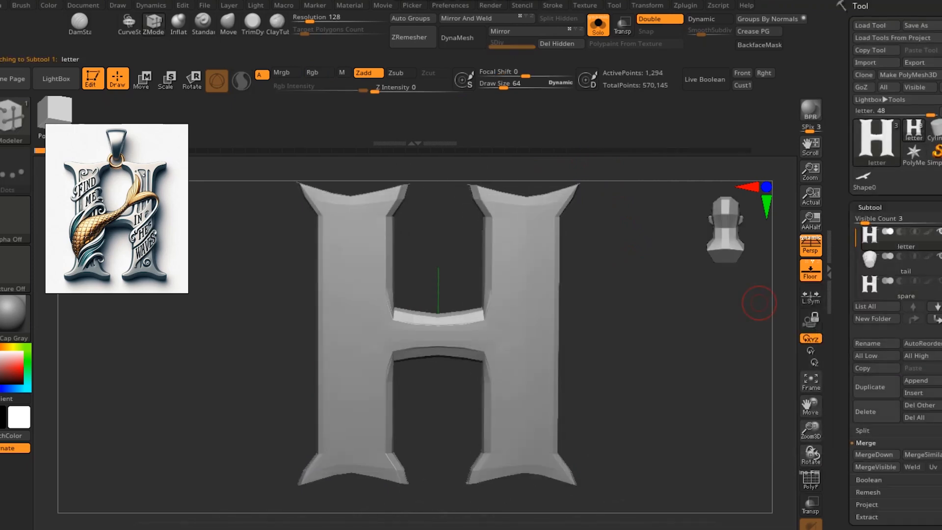
left_click(202, 22)
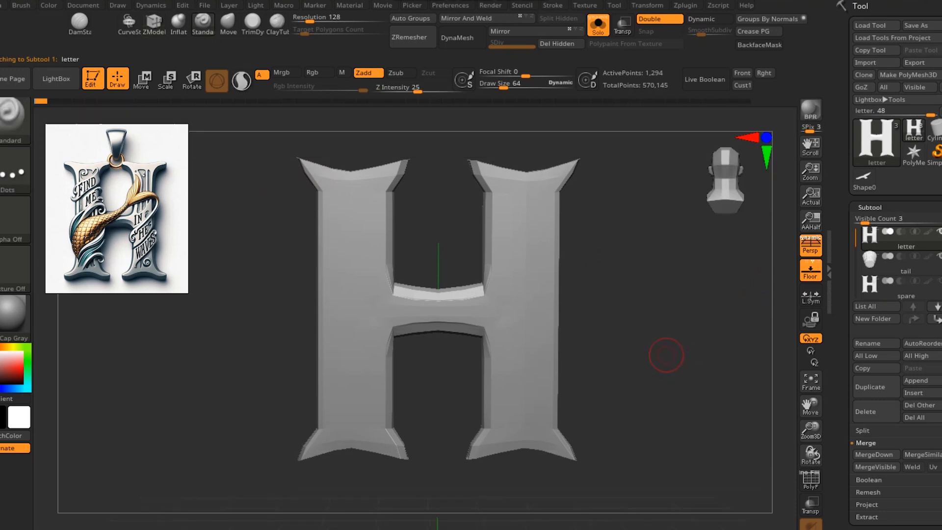
- With the polyframe shown, bring the letter to subdivision level 4 and convert it with DynaMesh at resolution 352
key("shift+f")
key("ctrl+d")
key("ctrl+d")
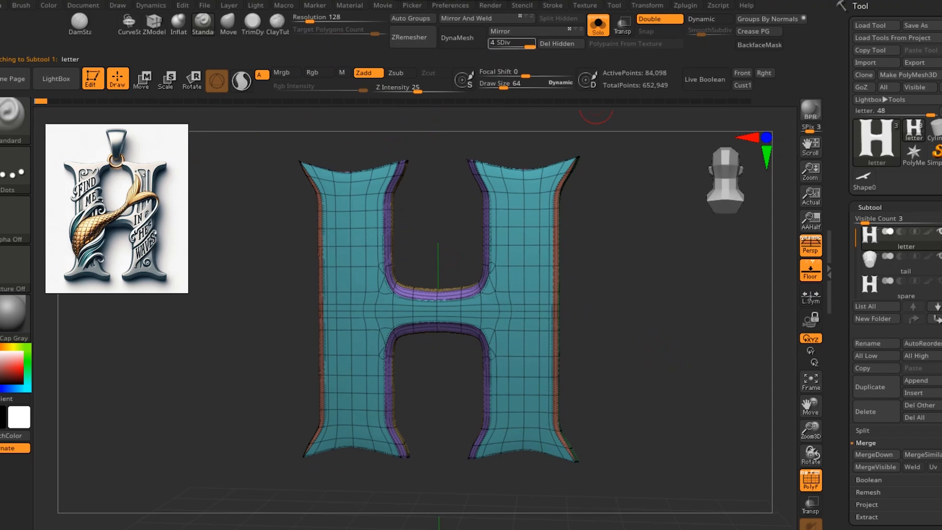
left_click(458, 38)
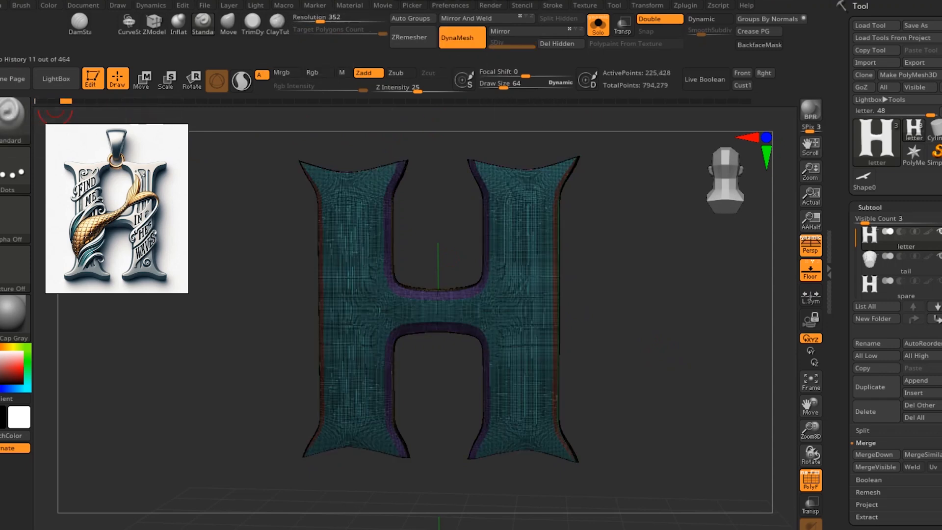
- Hide the polyframe and advance the letter's history to the first engraved outlines on the right leg
key("shift+f")
left_click_drag(609, 236, 560, 302, "alt")
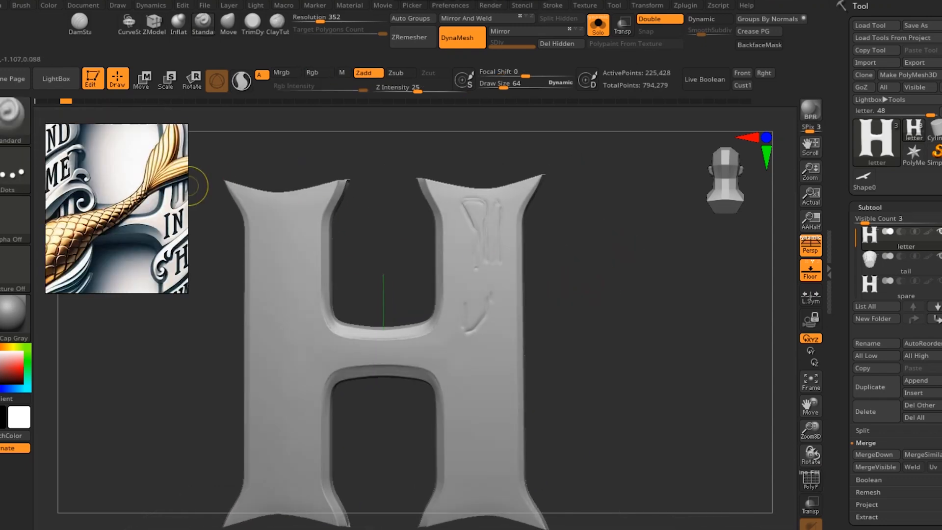
key("ctrl+shift+z")
key("ctrl+shift+z")
key("ctrl+shift+z")
key("ctrl+shift+z")
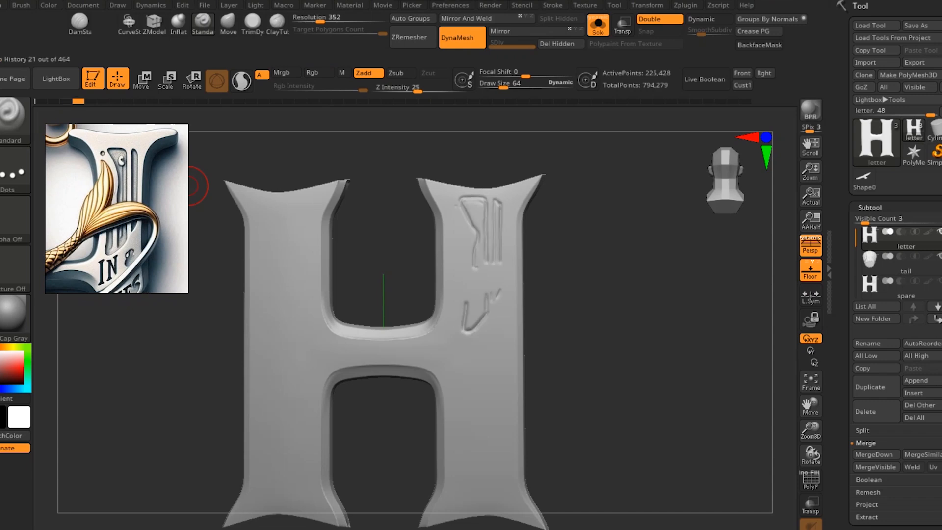
- Advance the history through the masking and carving of the long vertical slot on the right leg
key("ctrl+shift+z")
key("ctrl+shift+z")
key("ctrl+shift+z")
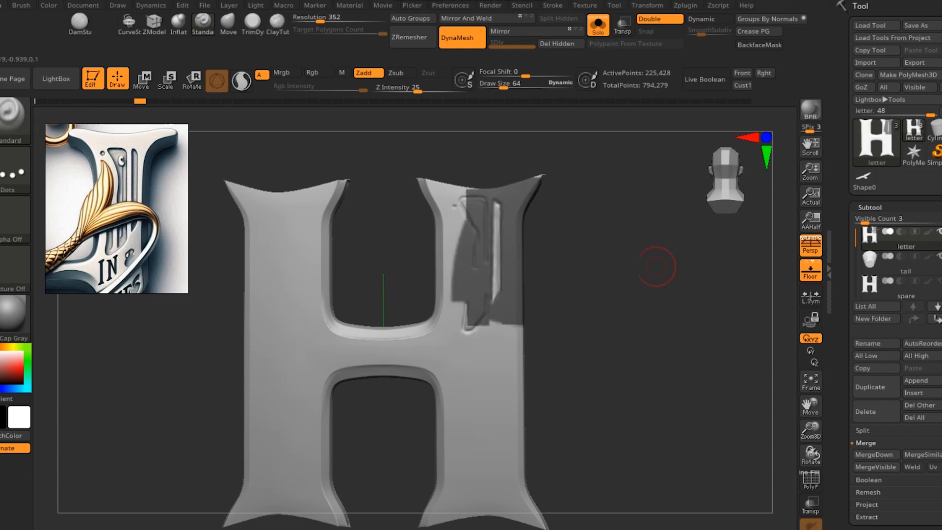
left_click_drag(633, 289, 639, 289)
key("ctrl+shift+z")
key("ctrl+shift+z")
key("ctrl+shift+z")
key("ctrl+shift+z")
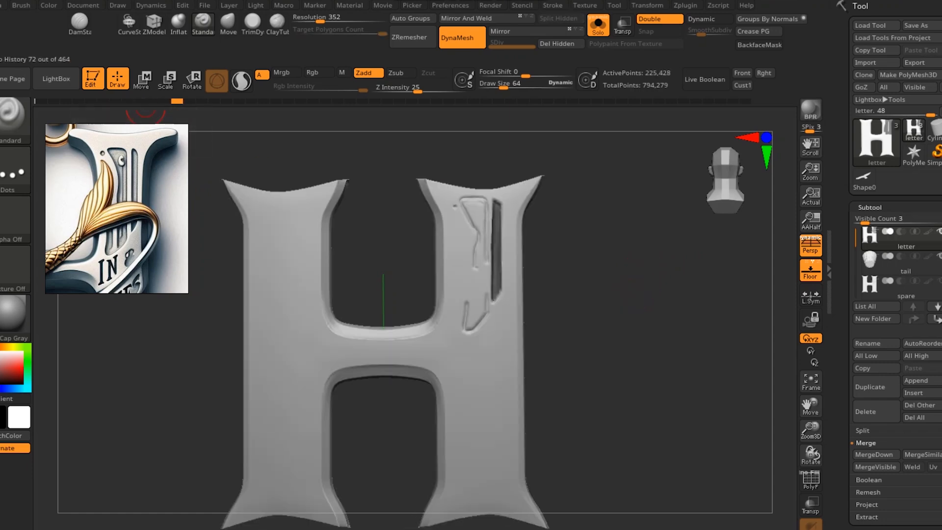
- Advance the history through the masked carving of the tapered panel on the upper right leg
key("ctrl+shift+z")
key("ctrl+shift+z")
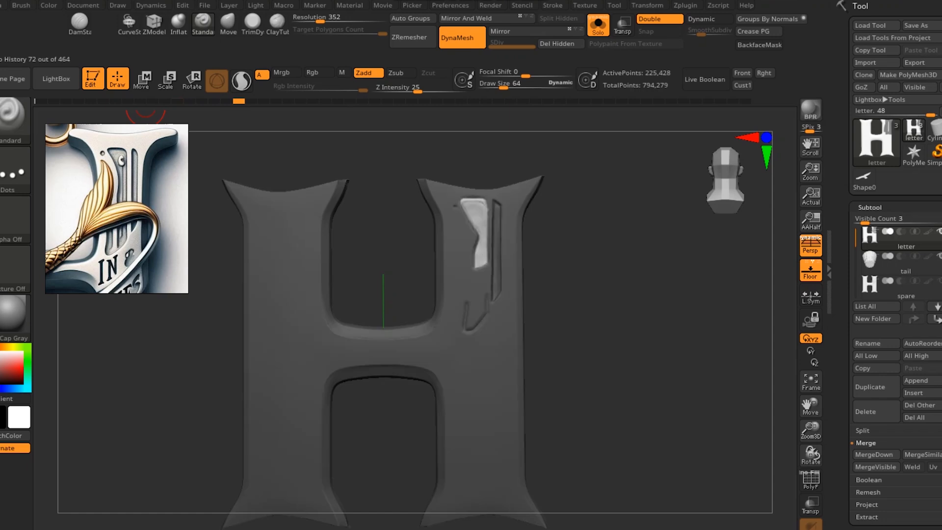
key("ctrl+shift+z")
key("ctrl+shift+z")
key("ctrl+shift+z")
key("ctrl+shift+z")
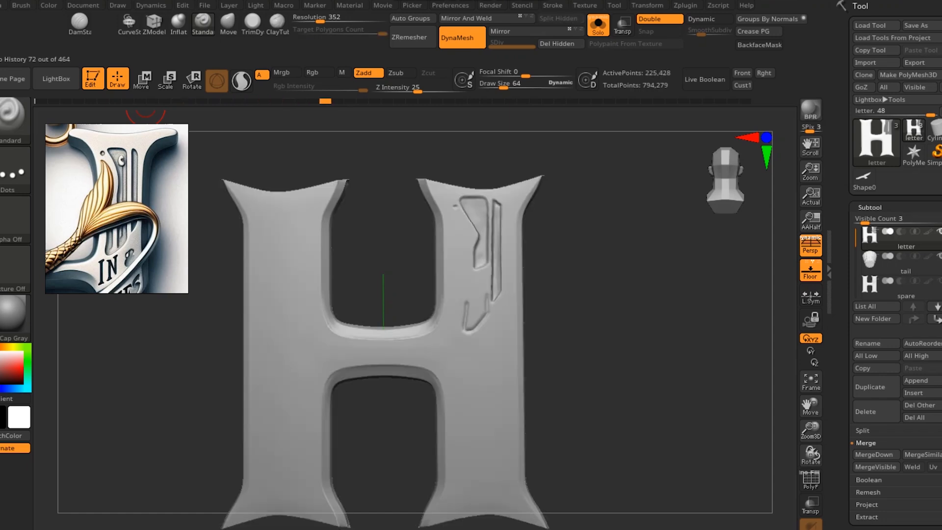
- Advance the history to the DynaMesh resolution 512 stage with the small lower cutout on the right leg masked
key("ctrl+shift+z")
key("ctrl+shift+z")
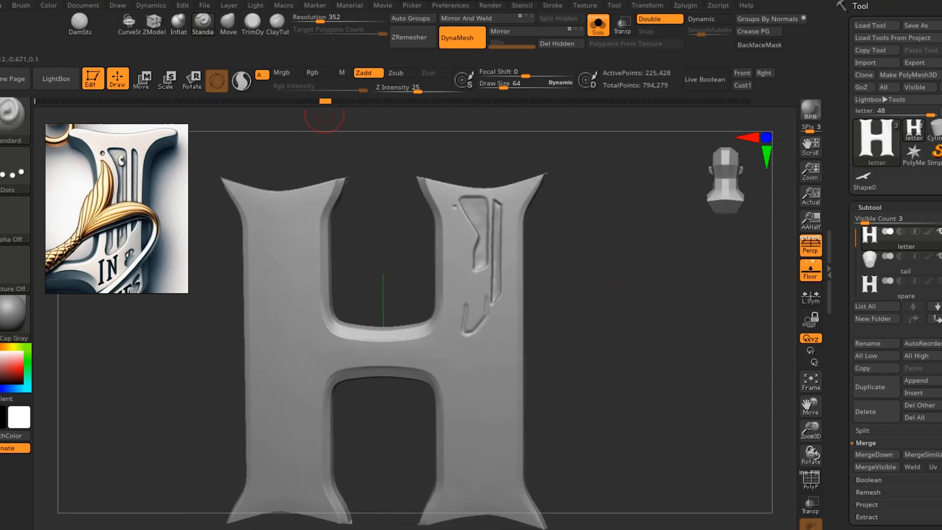
key("ctrl+shift+z")
key("ctrl+shift+z")
key("ctrl+shift+z")
key("ctrl+shift+z")
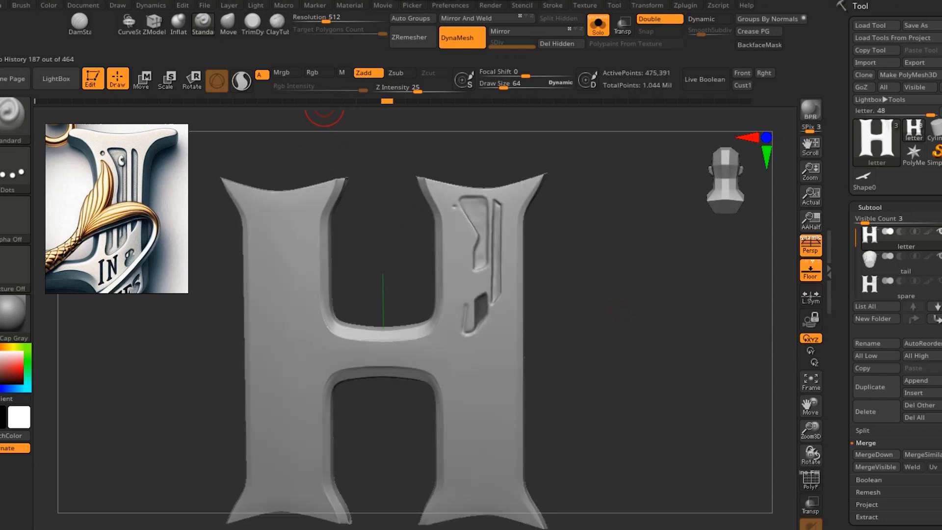
- Advance the history to the refined small lower cutout with its mask cleared
key("ctrl+shift+z")
key("ctrl+shift+z")
key("ctrl+shift+z")
key("ctrl+shift+z")
key("ctrl+shift+z")
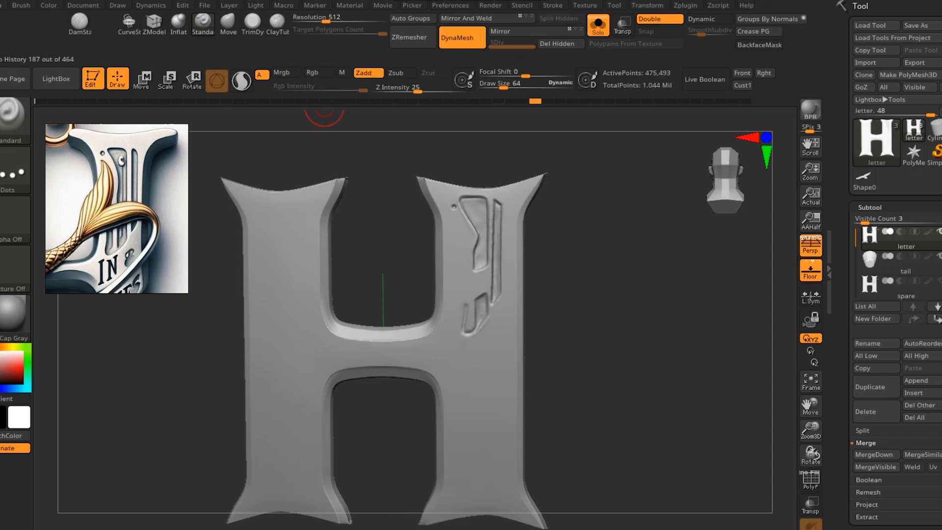
- Advance the history through the masking and carving of the curved recess beside the small lower cutout
key("ctrl+shift+z")
key("ctrl+shift+z")
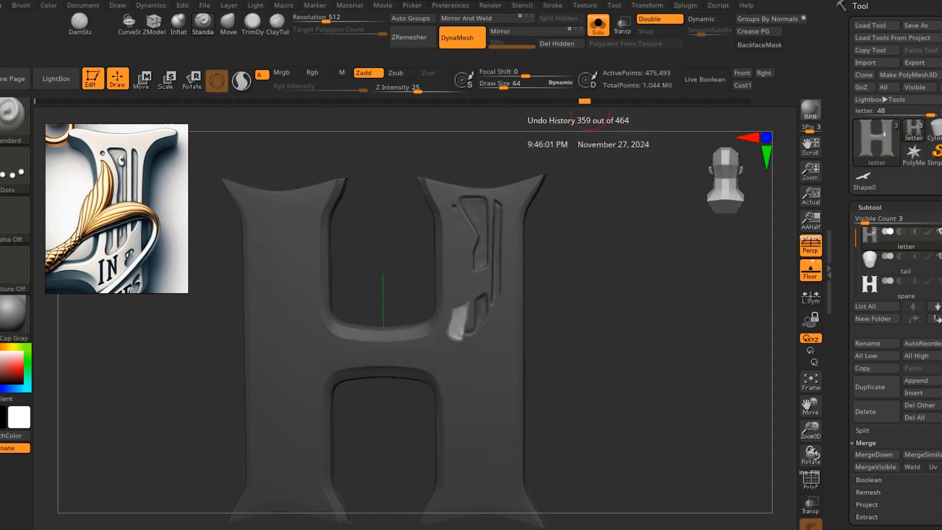
key("ctrl+shift+z")
key("ctrl+shift+z")
key("ctrl+shift+z")
key("ctrl+shift+z")
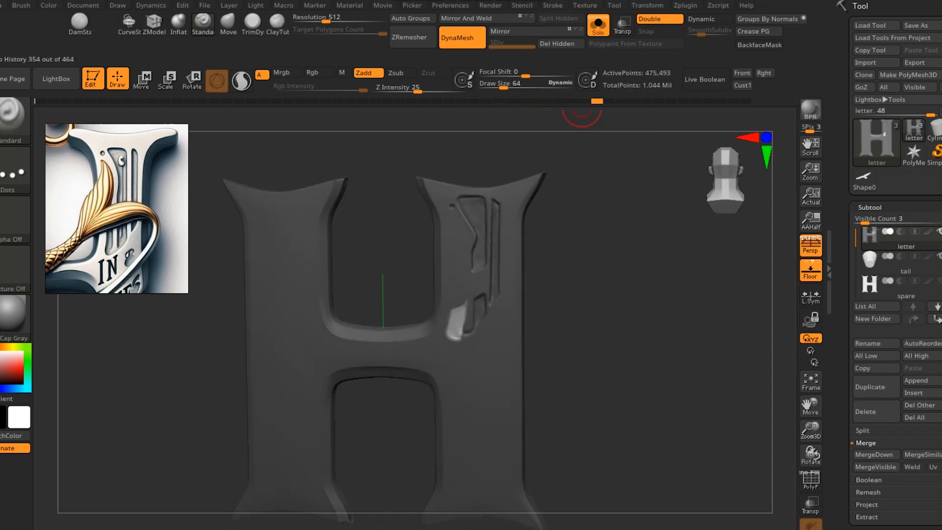
key("ctrl+shift+z")
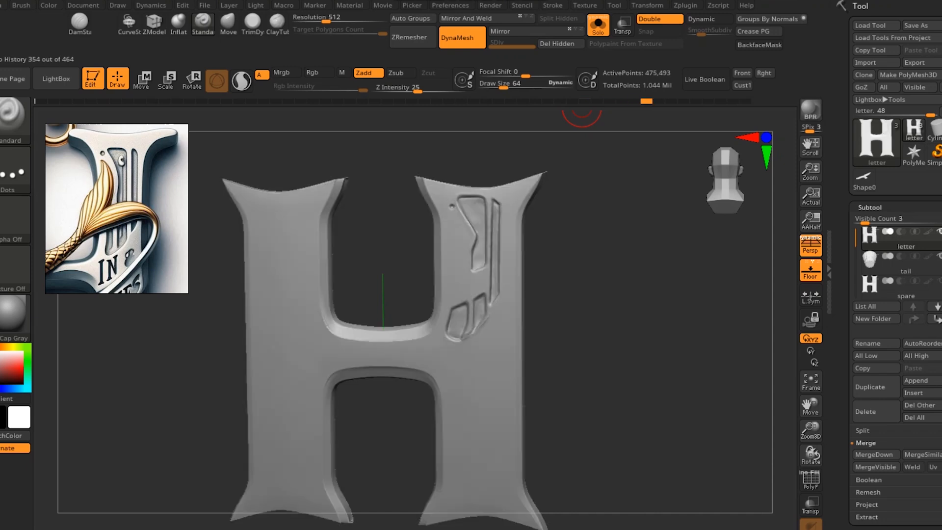
- Advance the history past the curved masked band along the edge of the lower recesses
key("ctrl+shift+z")
key("ctrl+shift+z")
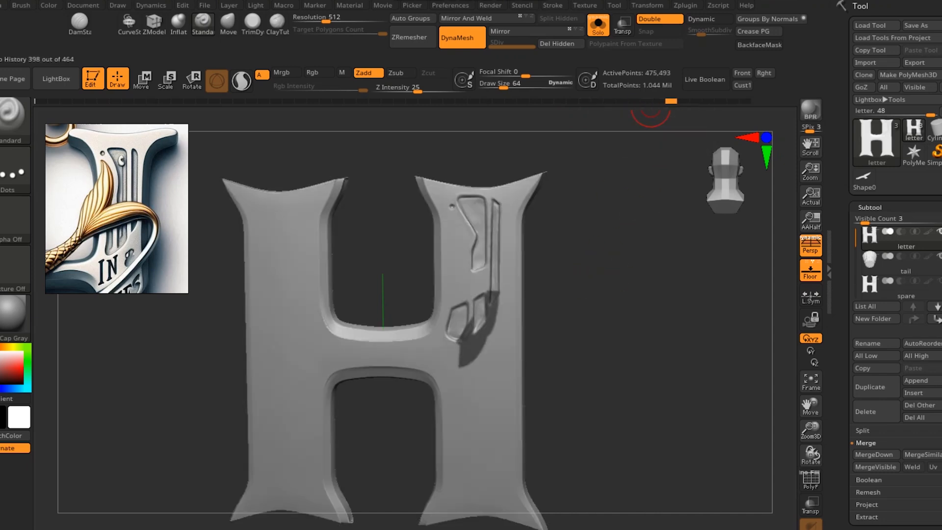
key("ctrl+shift+z")
key("ctrl+shift+z")
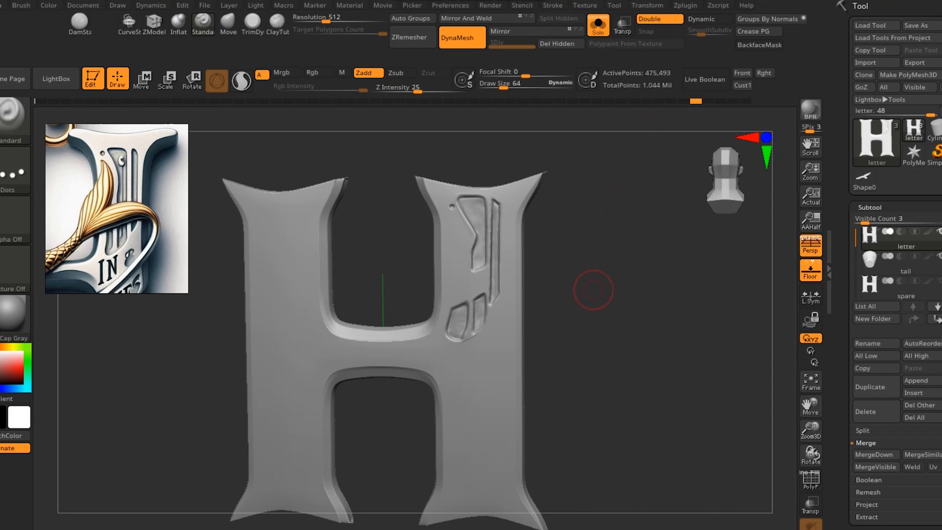
- Advance the history past the masked inner corner where the crossbar meets the right leg
left_click_drag(593, 289, 582, 290)
key("ctrl+shift+z")
key("ctrl+shift+z")
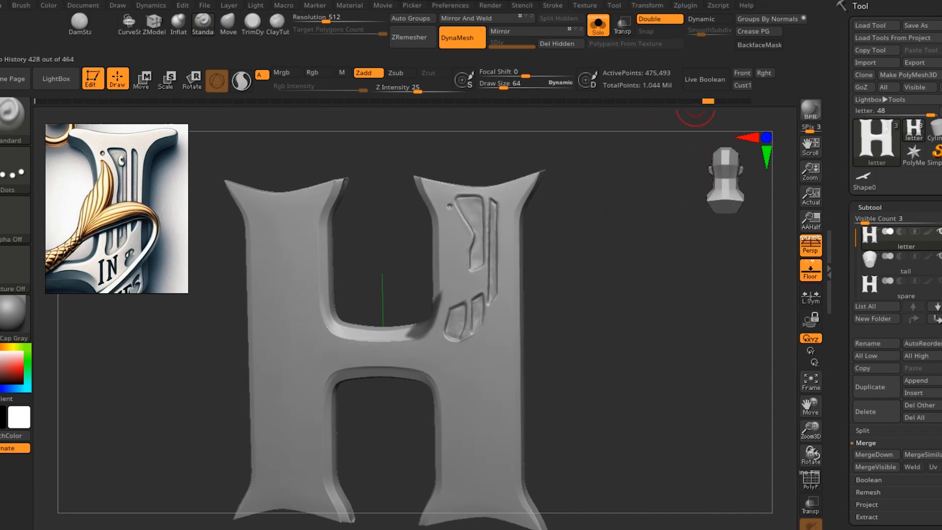
key("ctrl+shift+z")
key("ctrl+shift+z")
key("ctrl+shift+z")
- Select the tail subtool and inspect its scaled surface from an angle
mouse_move(636, 347)
left_mouse_down()
mouse_move(613, 364)
mouse_move(623, 383)
left_mouse_up()
left_click(883, 263)
left_click_drag(543, 400, 583, 339, "alt")
mouse_move(583, 339)
left_mouse_down()
mouse_move(633, 346)
mouse_move(649, 358)
left_mouse_up()
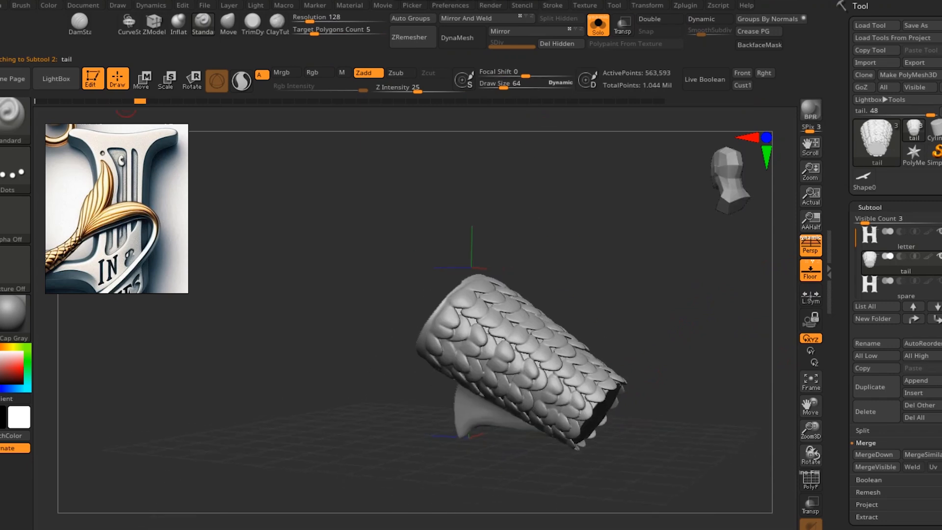
- Advance the tail's history through the scaling down of the tilted scaled segment and its straightening to horizontal
left_click(152, 101)
left_click(164, 101)
left_click_drag(422, 275, 531, 302)
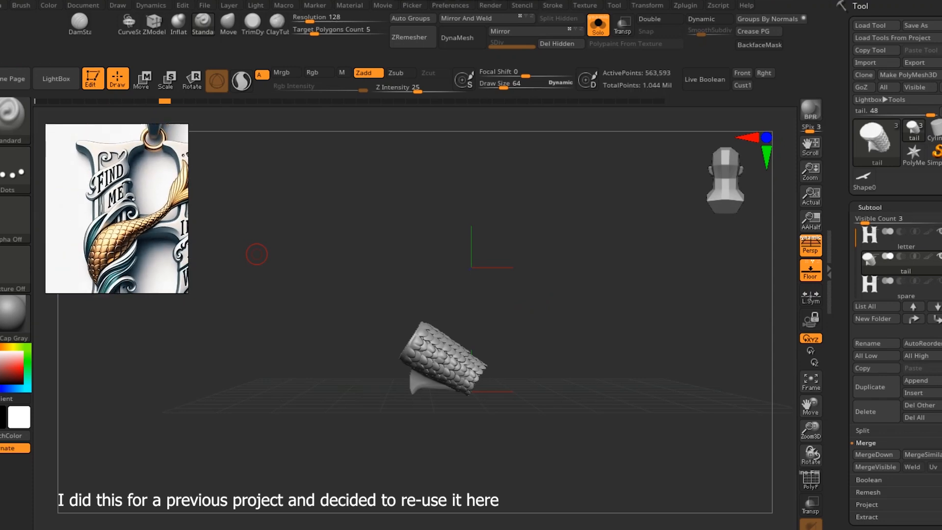
key("ctrl+shift+z")
key("ctrl+shift+z")
key("ctrl+shift+z")
key("ctrl+shift+z")
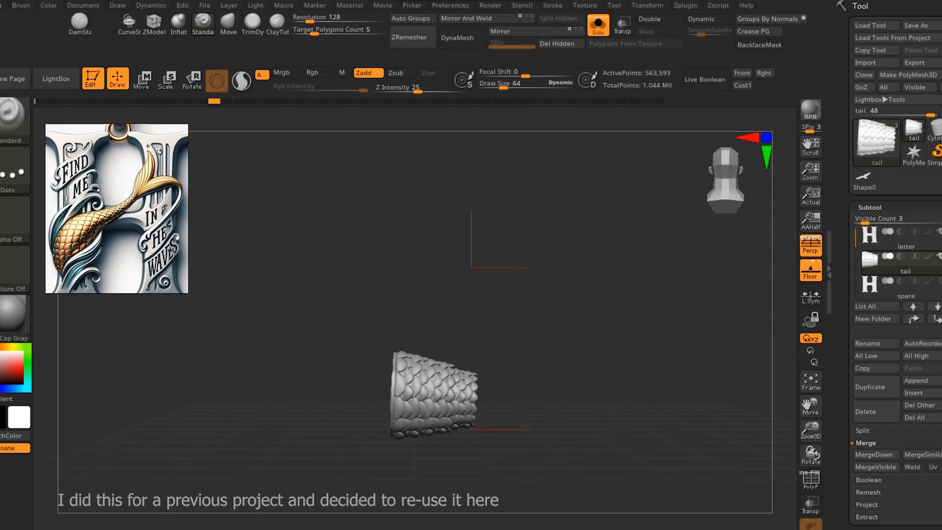
left_click_drag(521, 349, 526, 312, "alt")
key("ctrl+shift+z")
key("ctrl+shift+z")
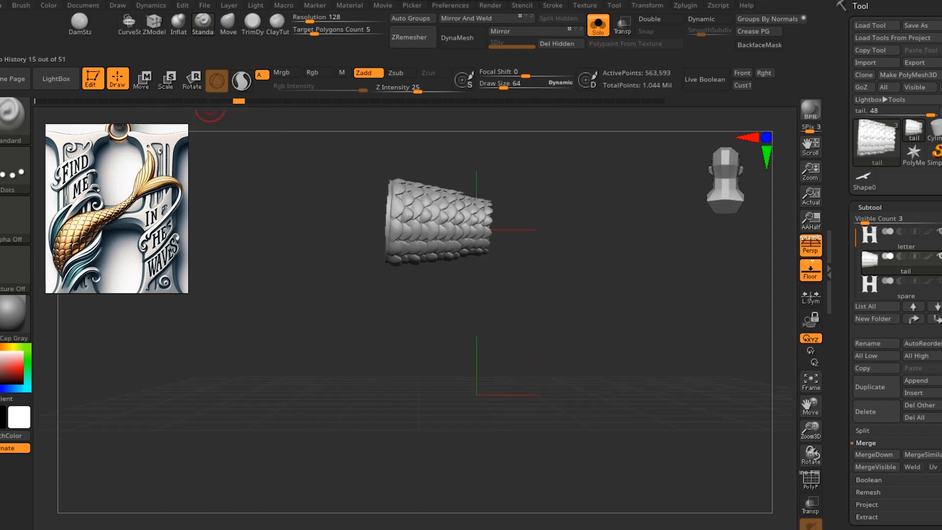
- Advance the tail's history to the smaller unmasked copy of the scaled segment placed beyond the masked original's narrow end
left_click_drag(633, 412, 422, 472, "shift")
key("ctrl+shift+z")
key("ctrl+shift+z")
key("ctrl+shift+z")
key("ctrl+shift+z")
key("ctrl+shift+z")
key("ctrl+shift+z")
key("ctrl+shift+z")
key("ctrl+shift+z")
key("ctrl+shift+z")
key("ctrl+shift+z")
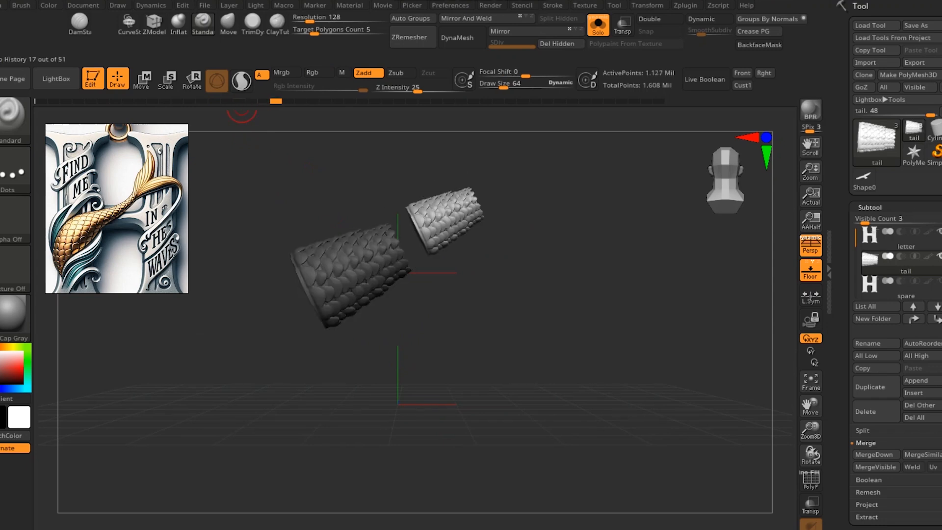
- Advance the tail's history through joining the second scaled segment and fitting a third, narrower one at the tip
key("ctrl+shift+z")
key("ctrl+shift+z")
key("ctrl+shift+z")
key("ctrl+shift+z")
key("ctrl+shift+z")
key("ctrl+shift+z")
key("ctrl+shift+z")
key("ctrl+shift+z")
key("ctrl+shift+z")
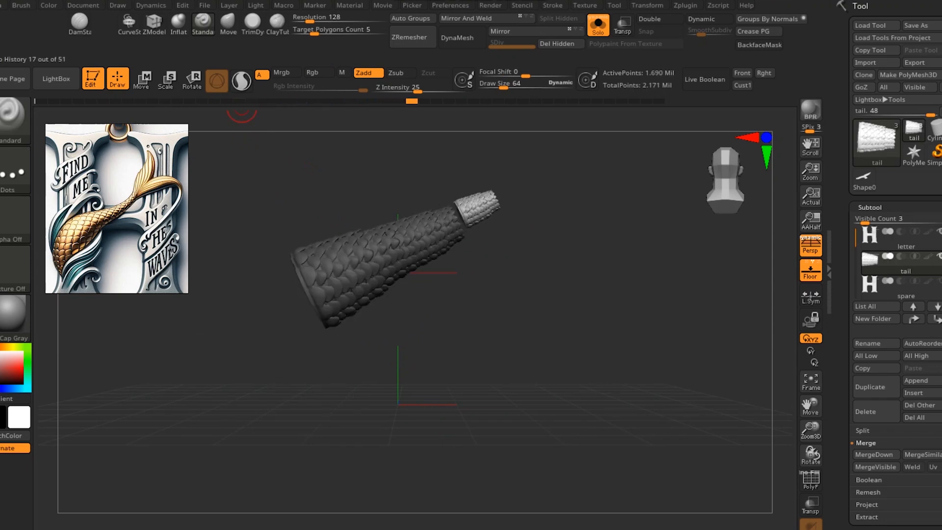
key("ctrl+shift+z")
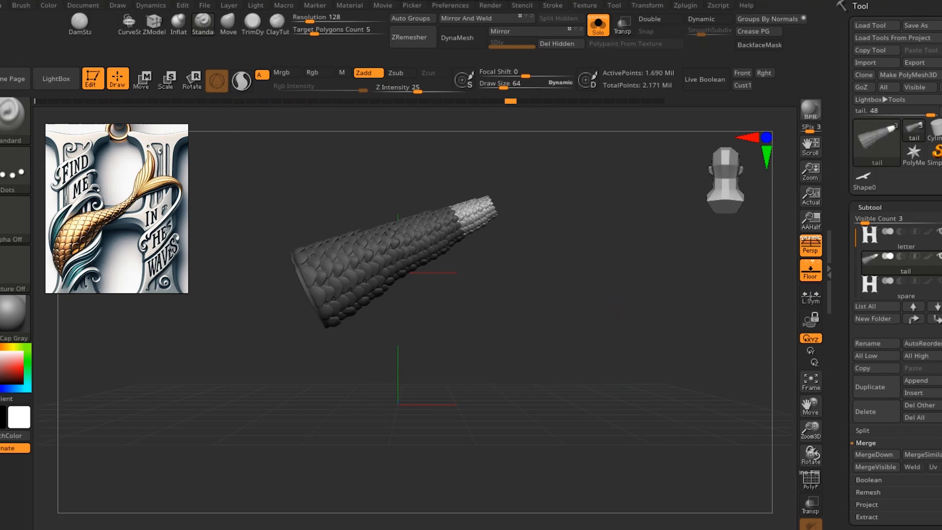
key("ctrl+shift+z")
- Advance the tail's history through bridging and closing the gaps on its back and the DynaMesh at resolution 944
left_click_drag(564, 162, 608, 197)
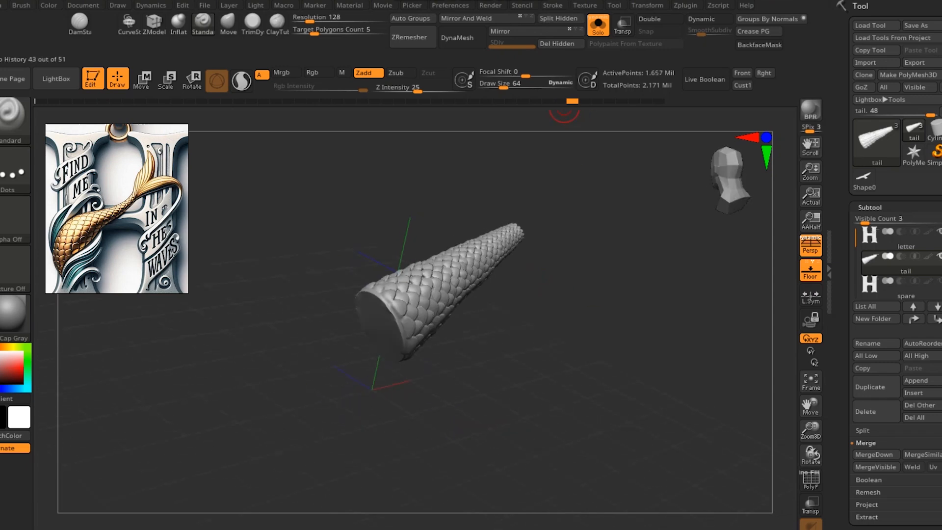
left_click(584, 101)
mouse_move(491, 373)
left_mouse_down()
mouse_move(618, 314)
mouse_move(559, 325)
left_mouse_up()
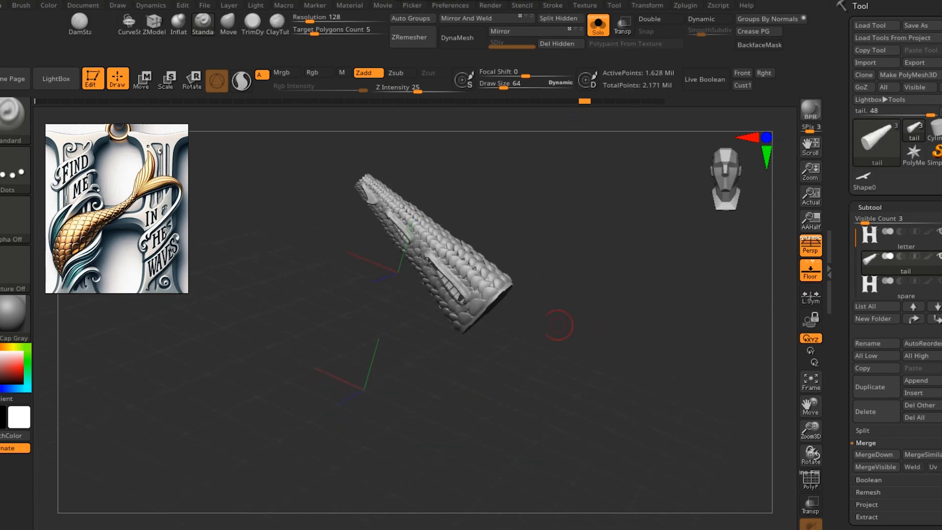
key("ctrl+shift+z")
key("ctrl+shift+z")
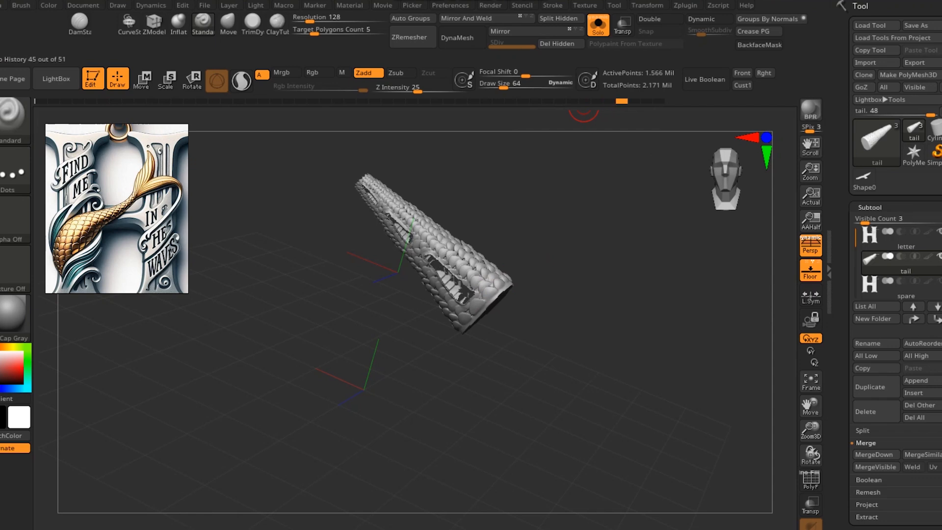
key("ctrl+shift+z")
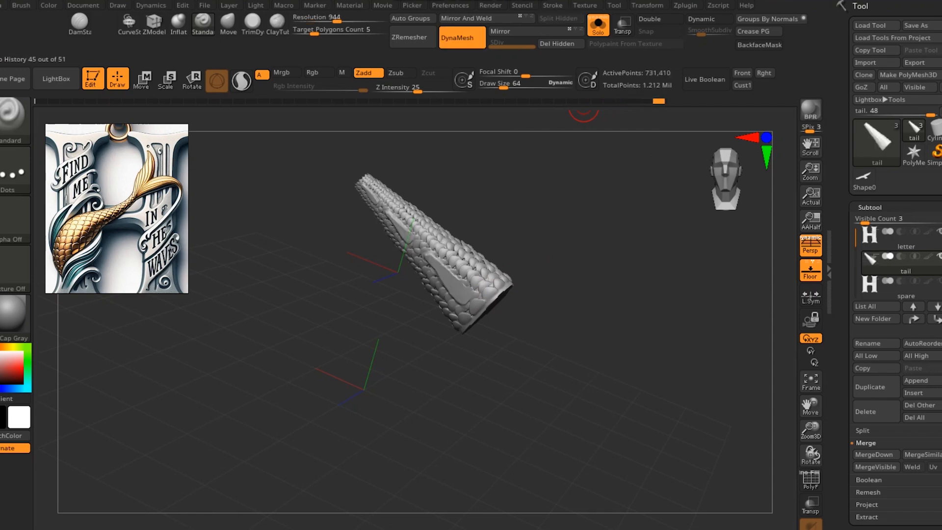
- Advance the letter subtool's history to the curled strand on the lower left leg and choose the CurveAlpha brush
left_click_drag(606, 170, 417, 164)
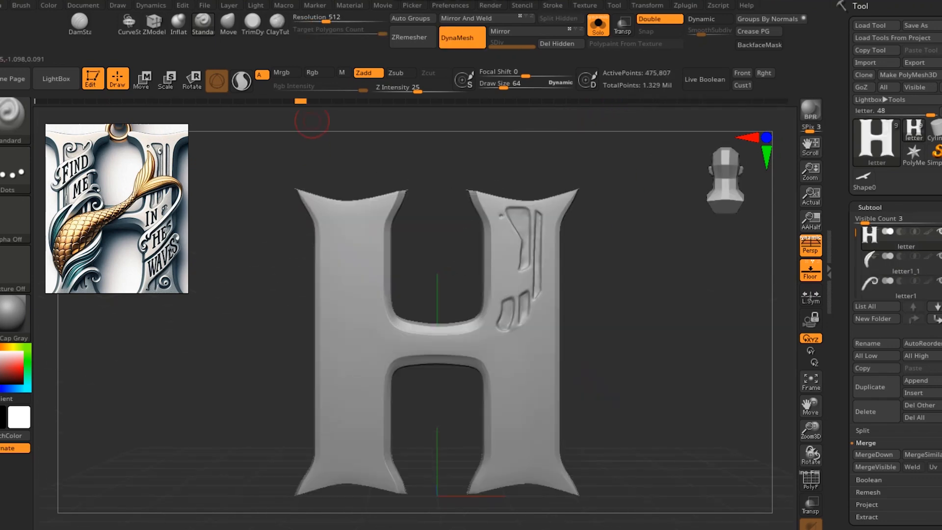
left_click(305, 101)
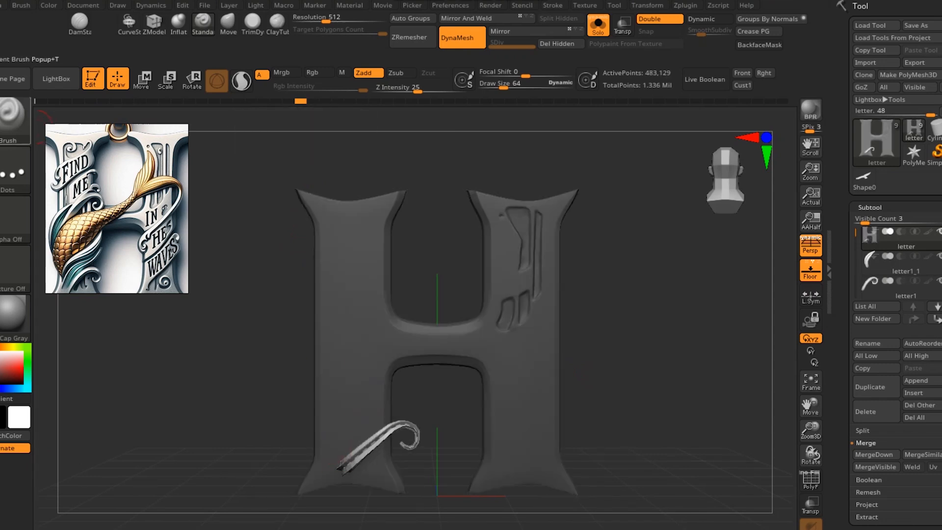
key("b")
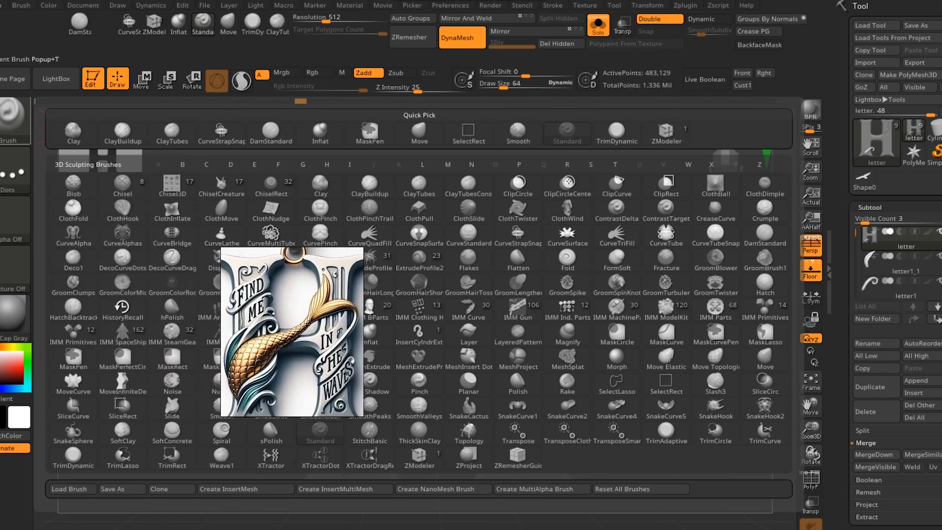
left_click(74, 235)
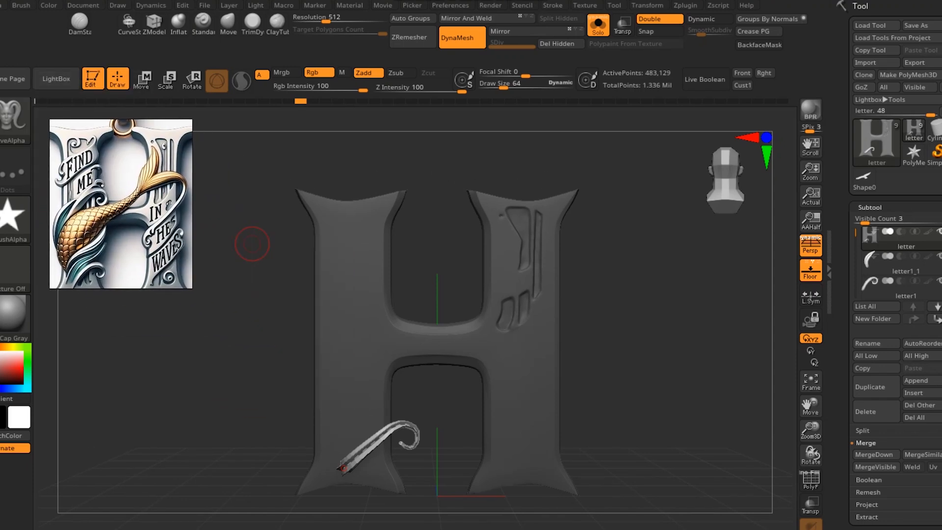
- Advance the letter's history to the leaf-shaped strand above the curled one and view it from an angle
key("ctrl+z")
key("ctrl+shift+z")
key("ctrl+shift+z")
mouse_move(455, 234)
left_mouse_down()
mouse_move(420, 231)
mouse_move(611, 116)
left_mouse_up()
- Examine the stroke's curve settings, including the Curve Falloff with Size enabled in the curve modifiers
left_click(553, 5)
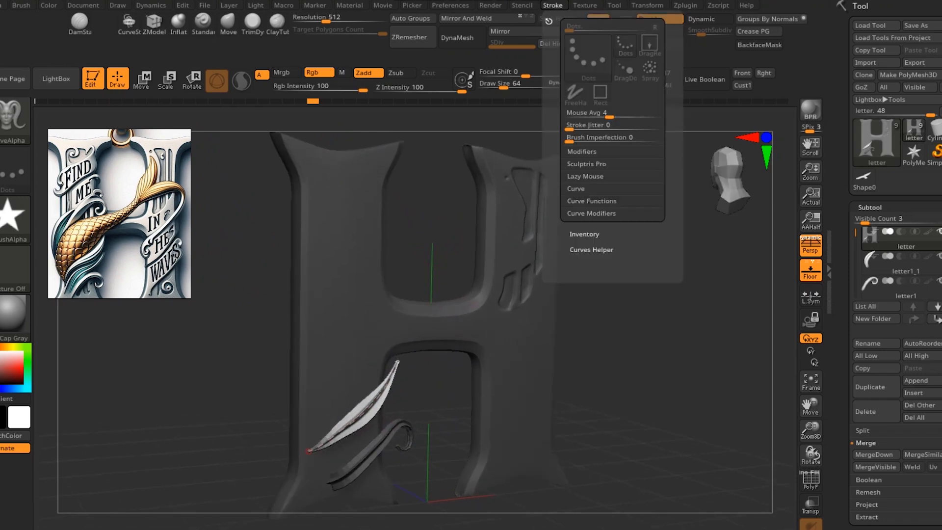
left_click(576, 188)
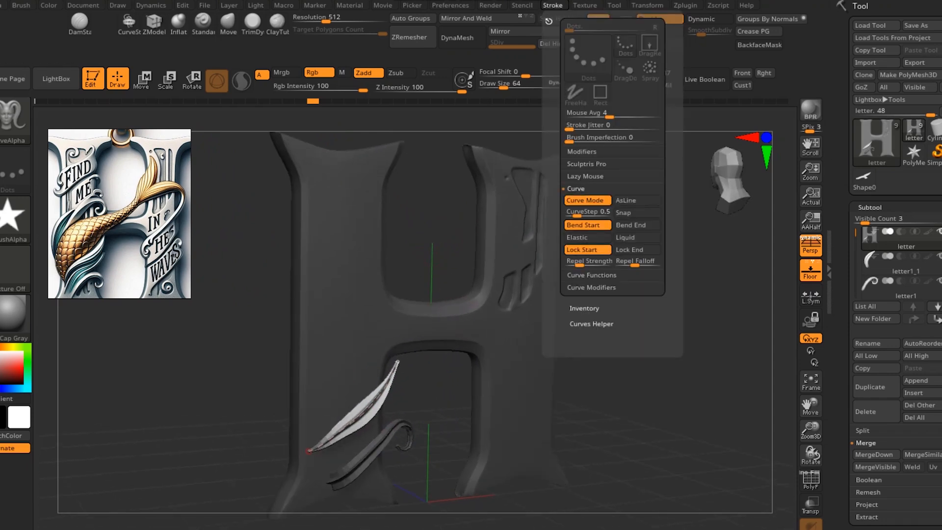
left_click(591, 287)
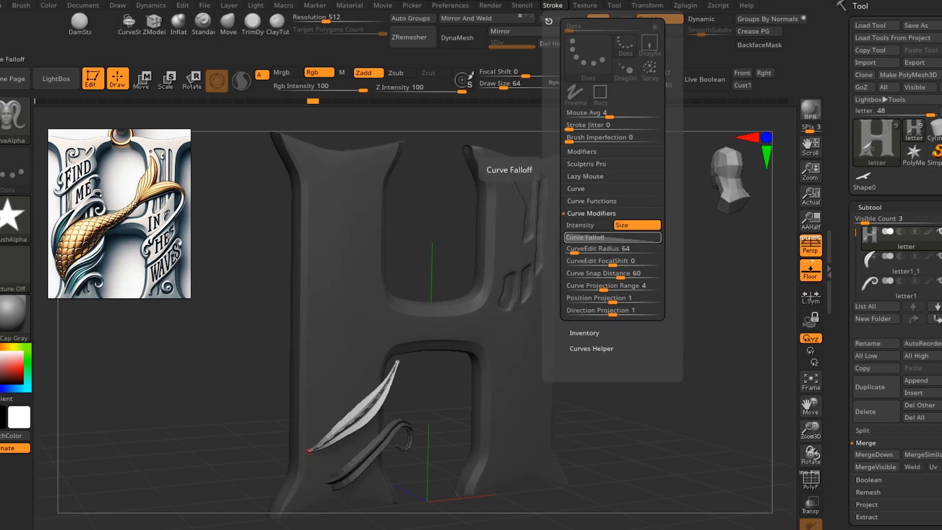
left_click(601, 237)
mouse_move(635, 280)
left_mouse_down("shift")
mouse_move(632, 304)
mouse_move(626, 269)
left_mouse_up("shift")
- Advance the letter's history through the drawing and tapering of the curled strand on the right leg, switching to the CurveStrapSnap brush
left_click(325, 101)
key("ctrl+shift+z")
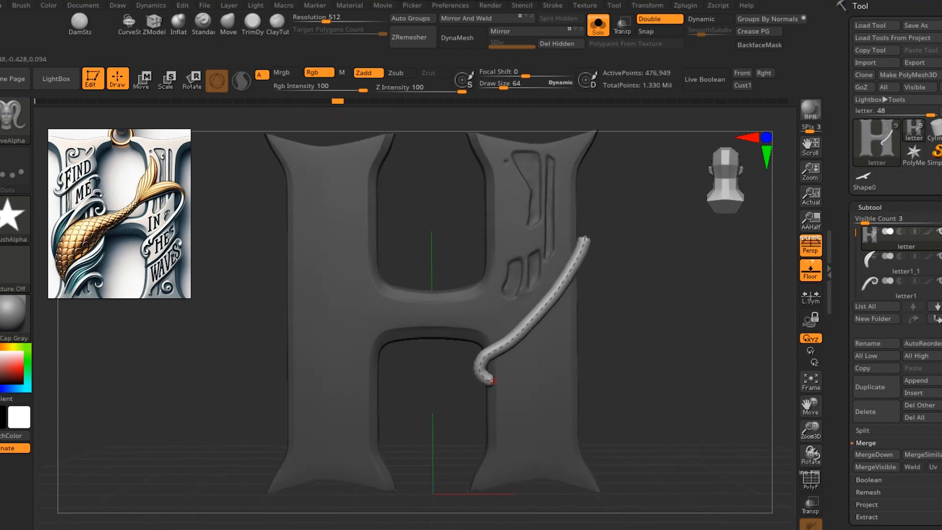
left_click(14, 121)
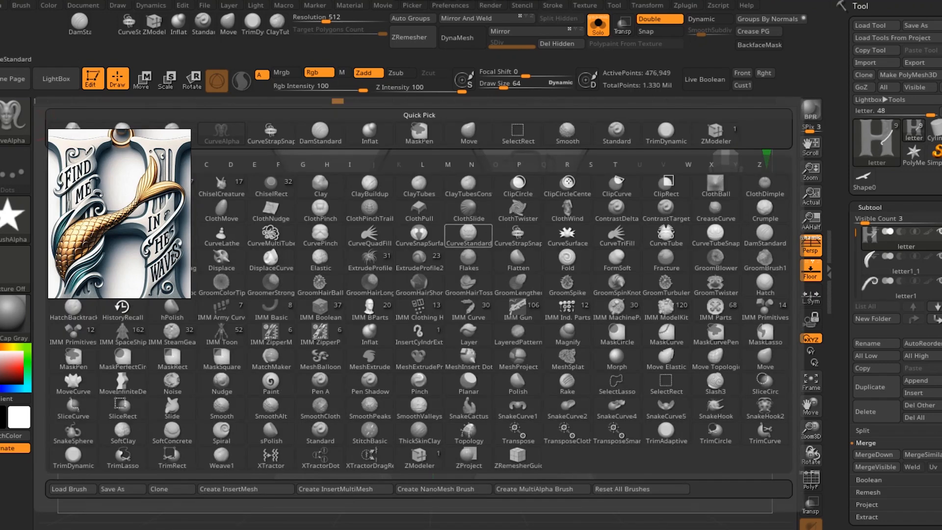
key("ctrl+shift+z")
key("ctrl+shift+z")
key("ctrl+shift+z")
key("ctrl+shift+z")
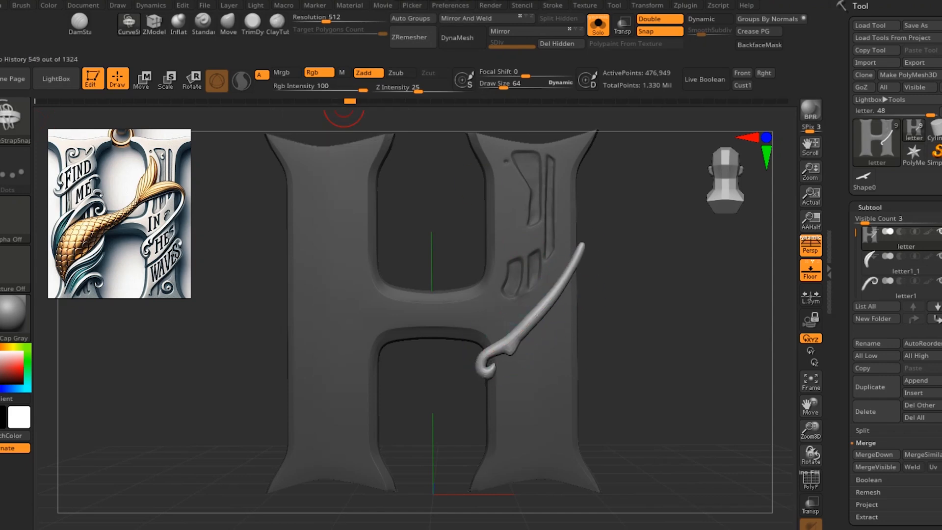
- Advance the letter's history past the right-leg strand to the plain, unmasked H
key("ctrl+shift+z")
key("ctrl+shift+z")
key("ctrl+shift+z")
key("ctrl+shift+z")
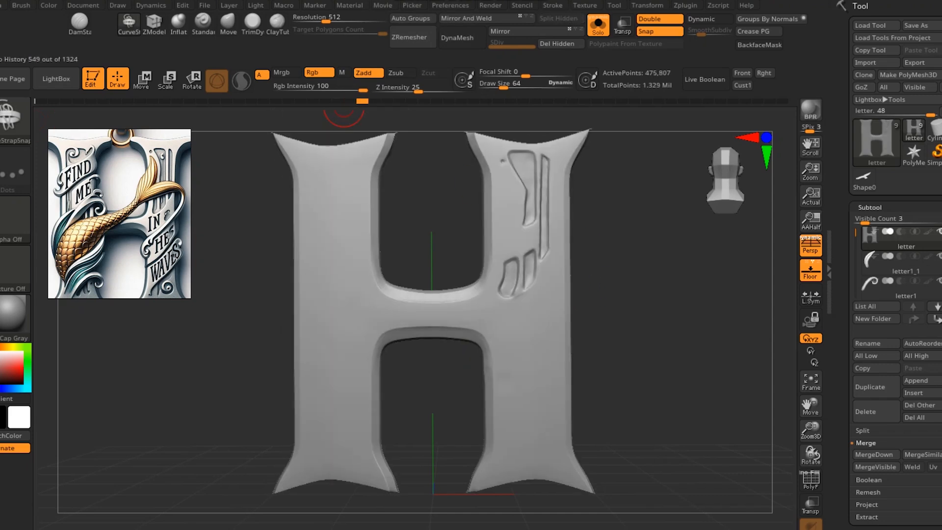
- Inspect the letter1_1 and letter1 strand subtools and reselect the letter subtool
mouse_move(883, 263)
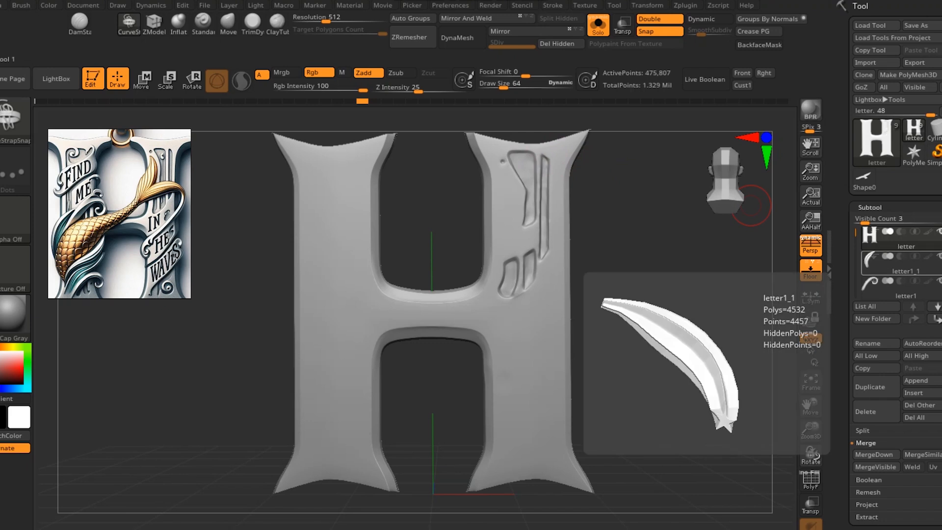
left_click(883, 286)
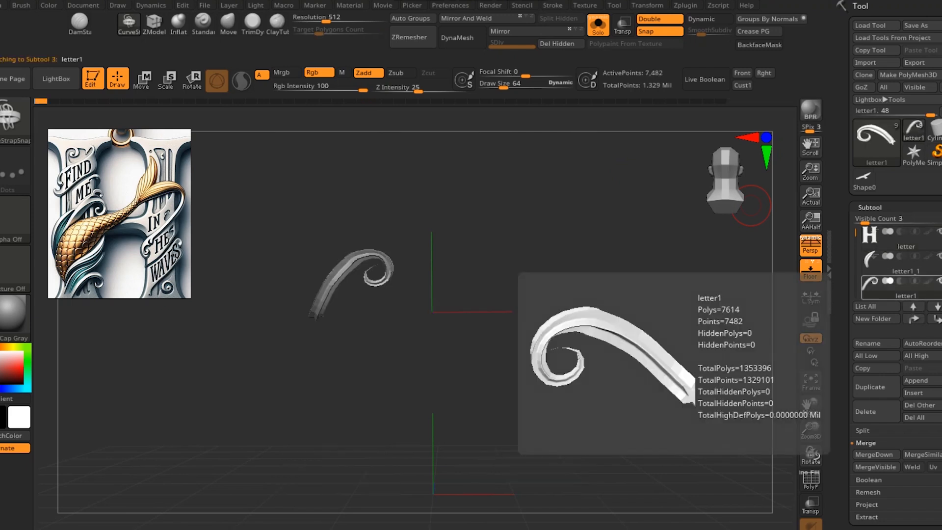
left_click(883, 239)
- Advance the letter's history past the leaf strand on the left leg's outer edge to the masked scroll near that leg's top
left_click(387, 101)
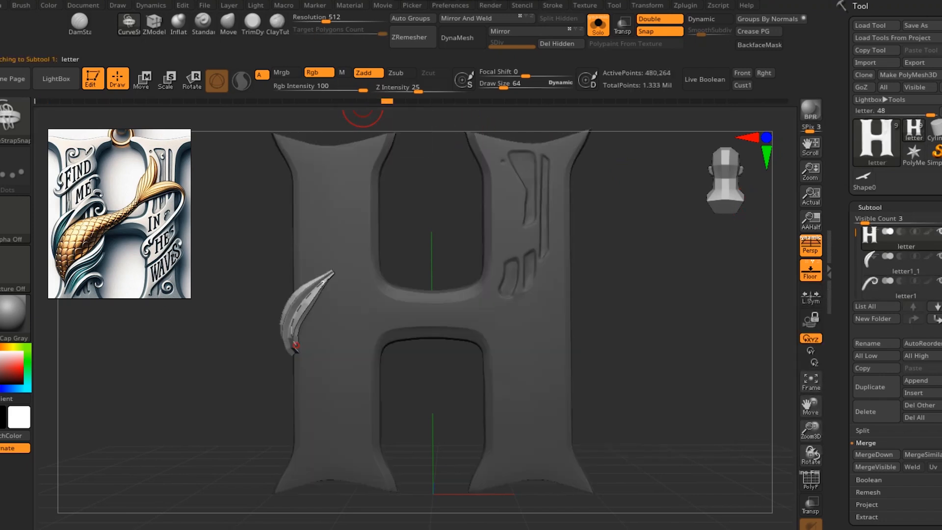
left_click_drag(400, 192, 453, 192)
key("ctrl+shift+z")
key("ctrl+shift+z")
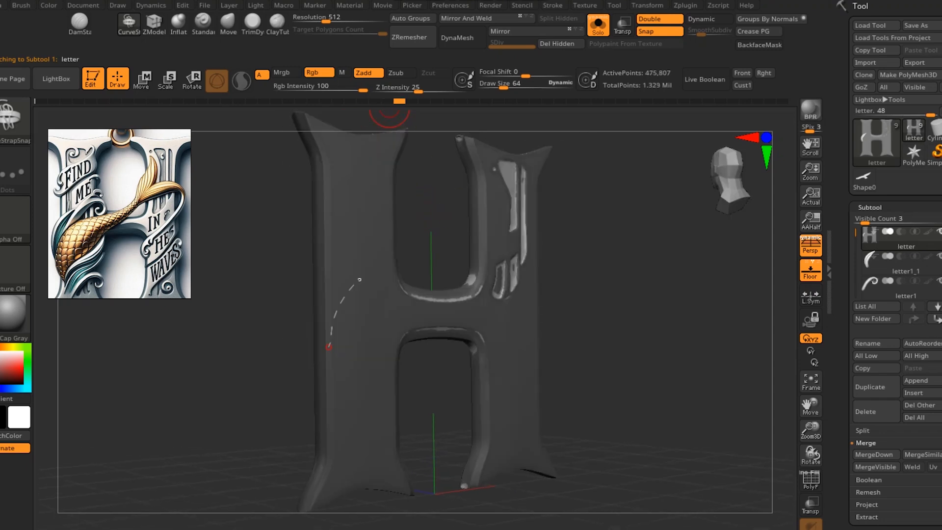
key("ctrl+shift+z")
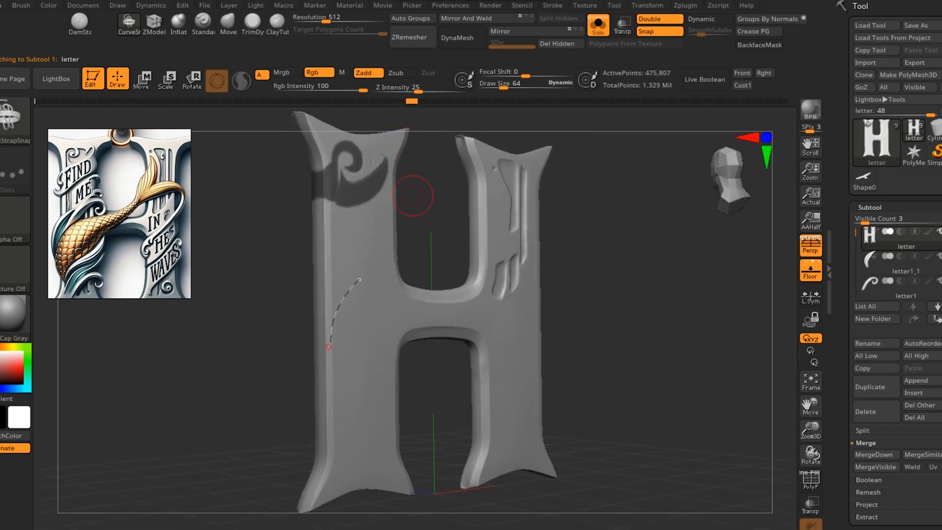
- Advance the letter's history through the carving of the scroll recess at the top of the left leg
left_click(421, 101)
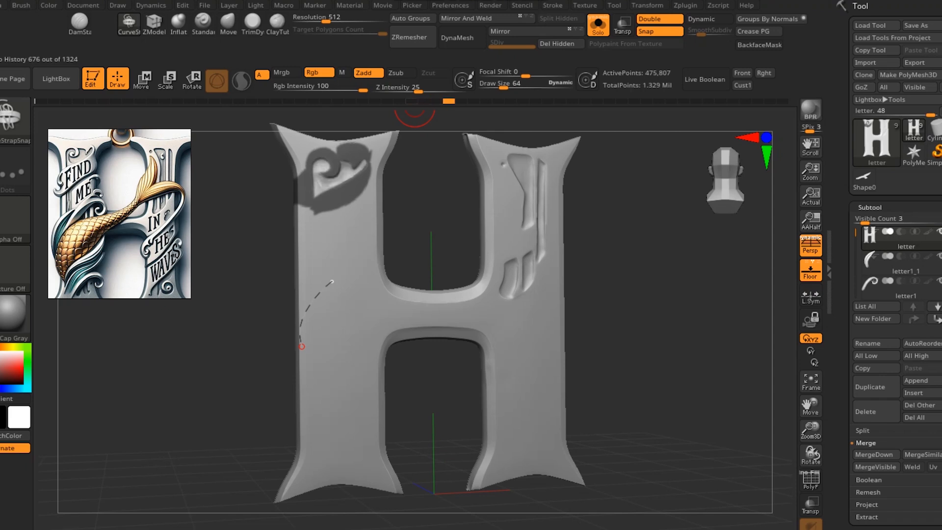
key("ctrl+shift+z")
key("ctrl+shift+z")
key("ctrl+shift+z")
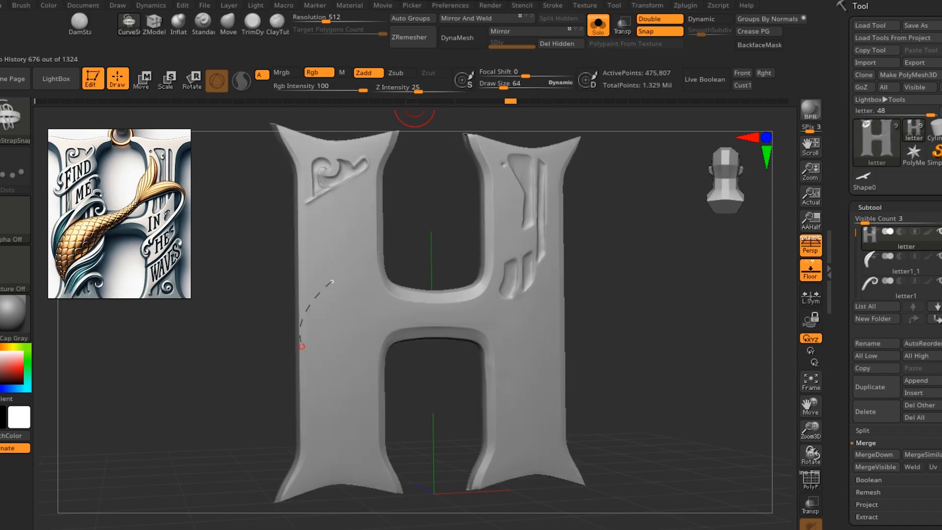
- Advance the letter's history through the masked reshaping of the outer upper tips and inner lower tips of the H
key("ctrl+shift+z")
key("ctrl+shift+z")
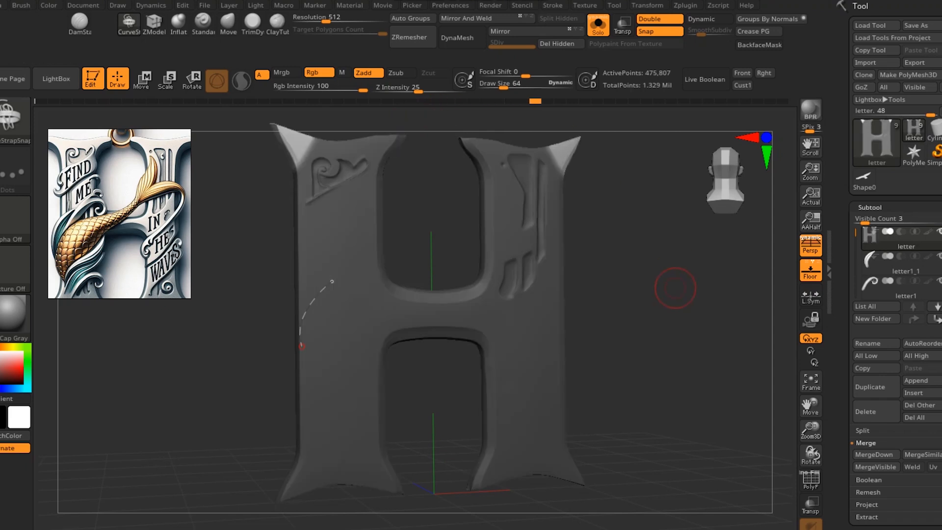
left_click_drag(675, 288, 669, 290, "shift")
right_click_drag(669, 290, 666, 250, "ctrl")
left_click(544, 102)
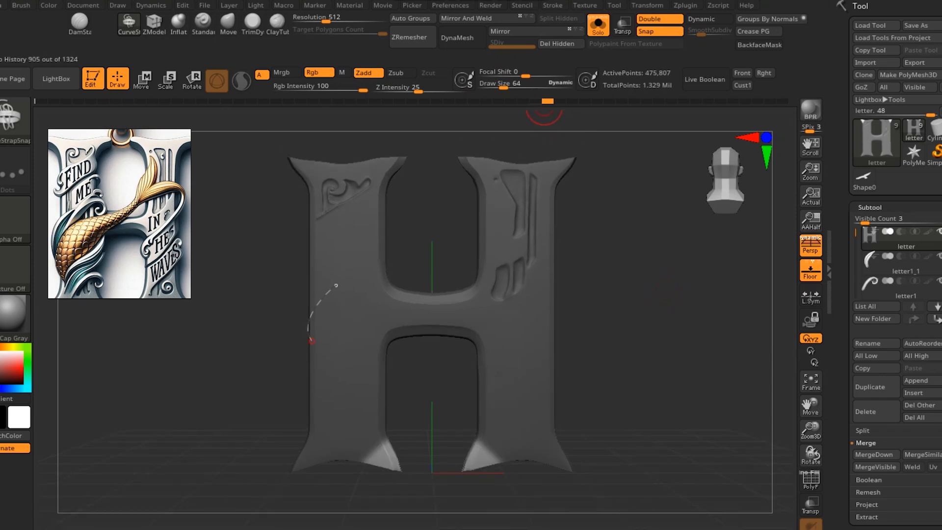
- Advance the letter's history through the DynaMesh at resolution 672 and the rounding of the flared corner tips
key("ctrl+shift+z")
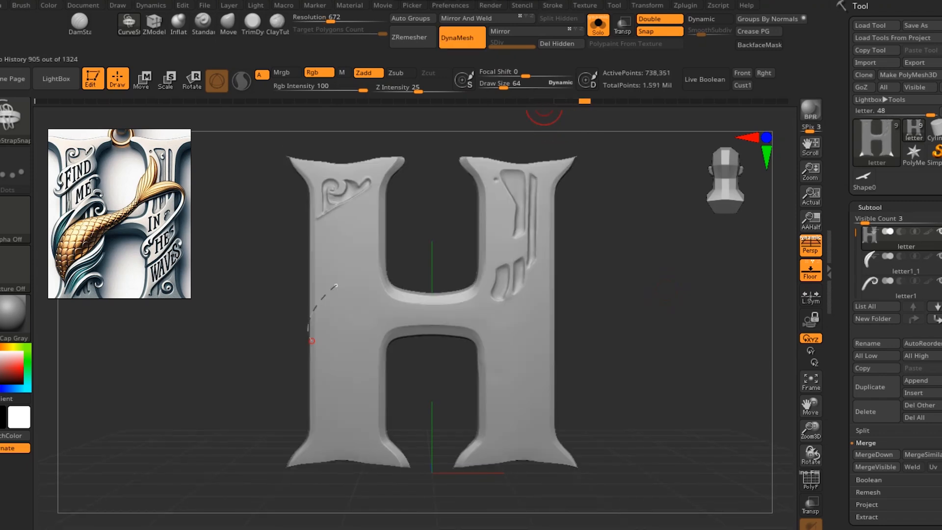
key("ctrl+shift+z")
key("ctrl+shift+z")
key("ctrl+shift+z")
key("ctrl+shift+z")
key("ctrl+shift+z")
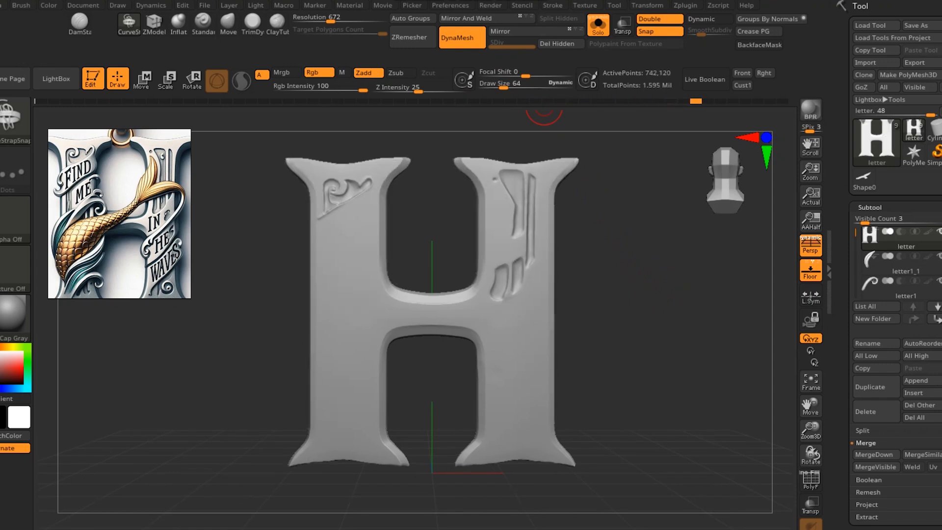
- Advance the letter's history to the small hook on the left leg's outer edge and select the letter1_1 subtool
mouse_move(734, 118)
left_mouse_down()
mouse_move(737, 150)
mouse_move(743, 120)
left_mouse_up()
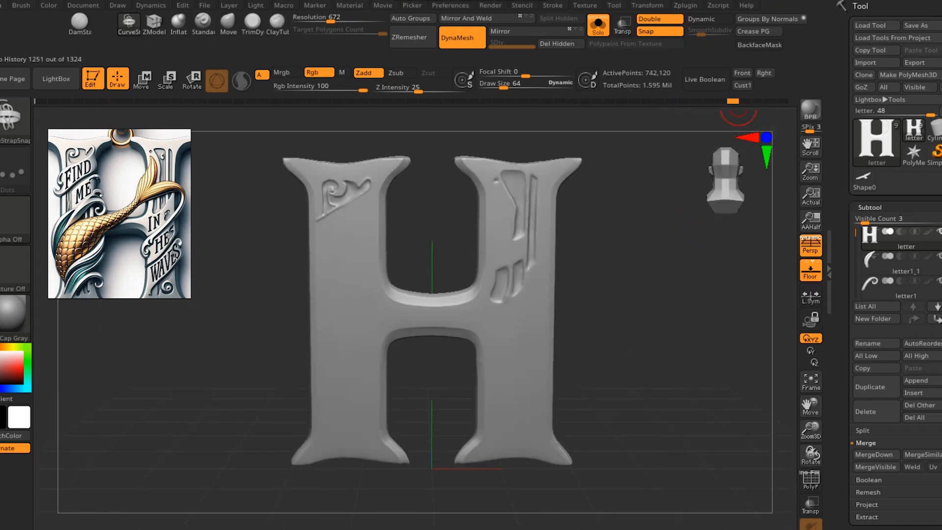
key("ctrl+shift+z")
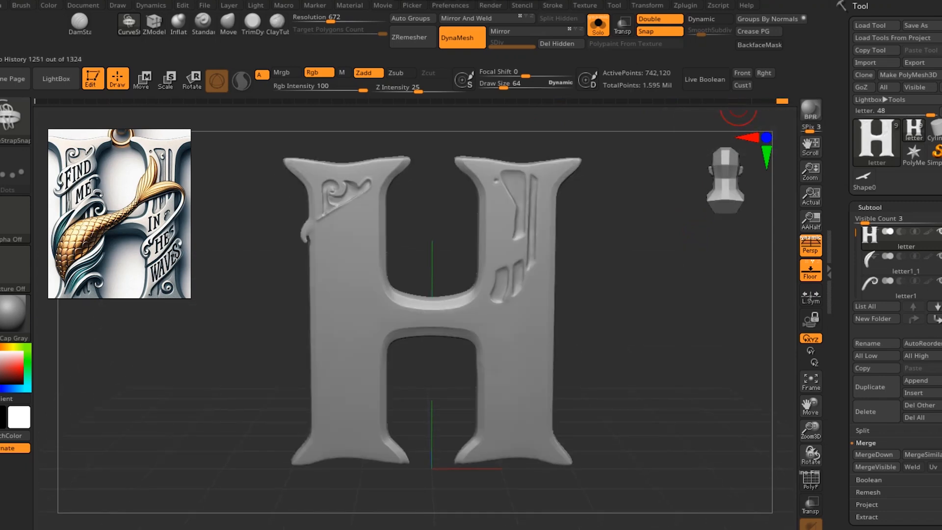
mouse_move(689, 277)
left_mouse_down()
mouse_move(655, 299)
mouse_move(661, 330)
mouse_move(625, 328)
mouse_move(660, 324)
left_mouse_up()
key("Down")
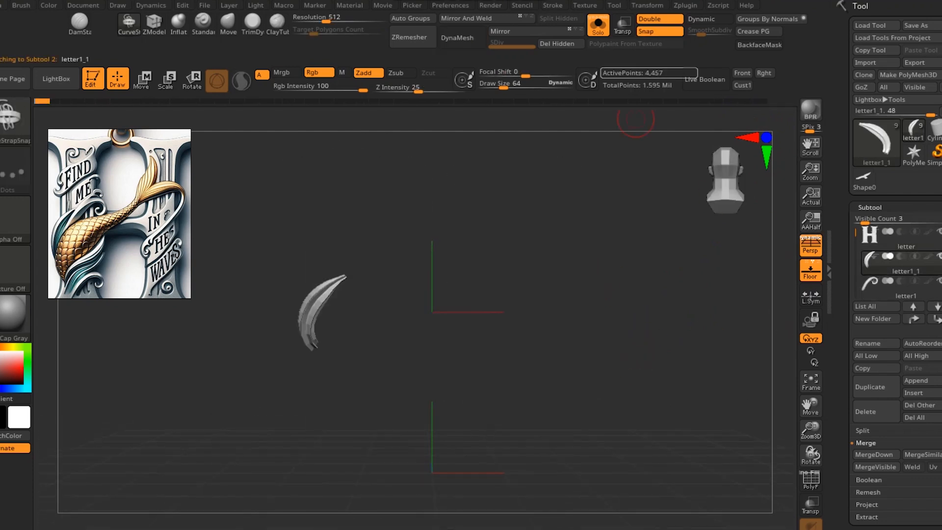
- Advance the letter1_1 strand's history through the DynaMesh at resolution 512 and the lengthening and smoothing of its curved body
left_click(598, 25)
left_click(598, 26)
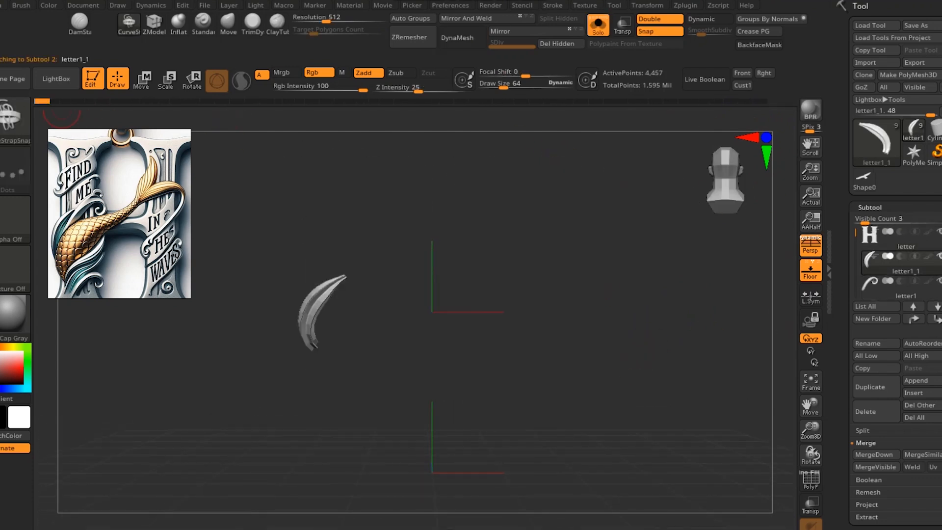
left_click(458, 38)
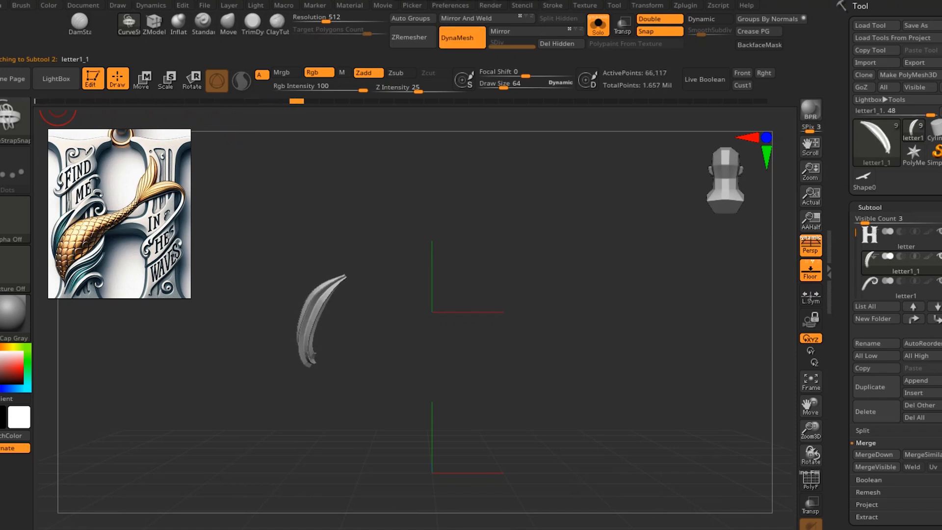
mouse_move(369, 156)
left_mouse_down()
mouse_move(410, 158)
mouse_move(369, 166)
left_mouse_up()
left_click(401, 101)
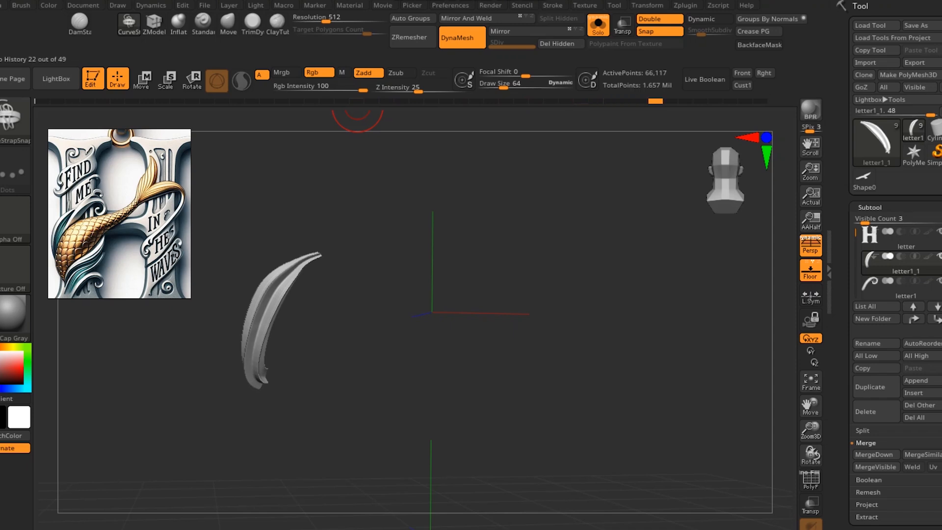
key("ctrl+shift+z")
key("ctrl+shift+z")
key("ctrl+shift+z")
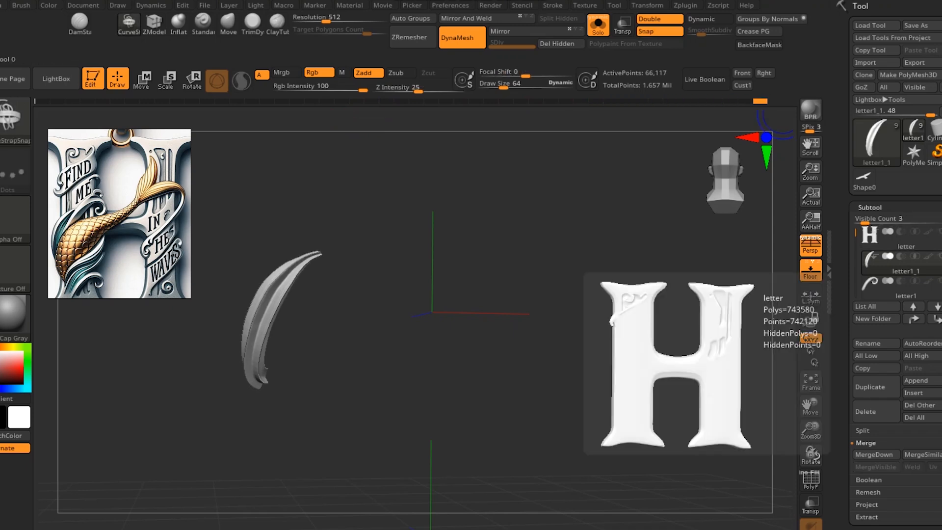
- Show the whole model, select the letter1 curled strand and advance its history through the reshaping of its strand ends
left_click(598, 25)
left_click_drag(643, 346, 639, 319, "alt")
left_click(939, 281)
left_click(906, 289)
left_click_drag(48, 102, 251, 101)
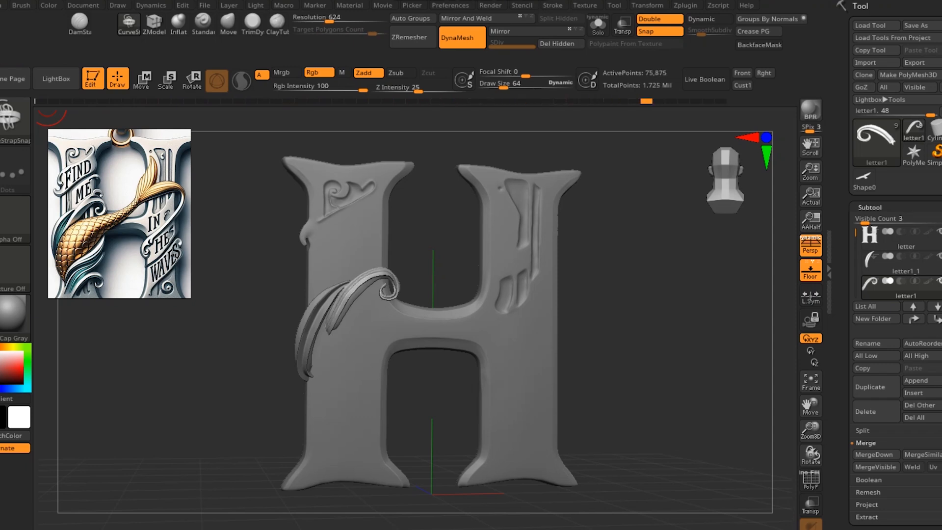
left_click_drag(696, 101, 721, 101)
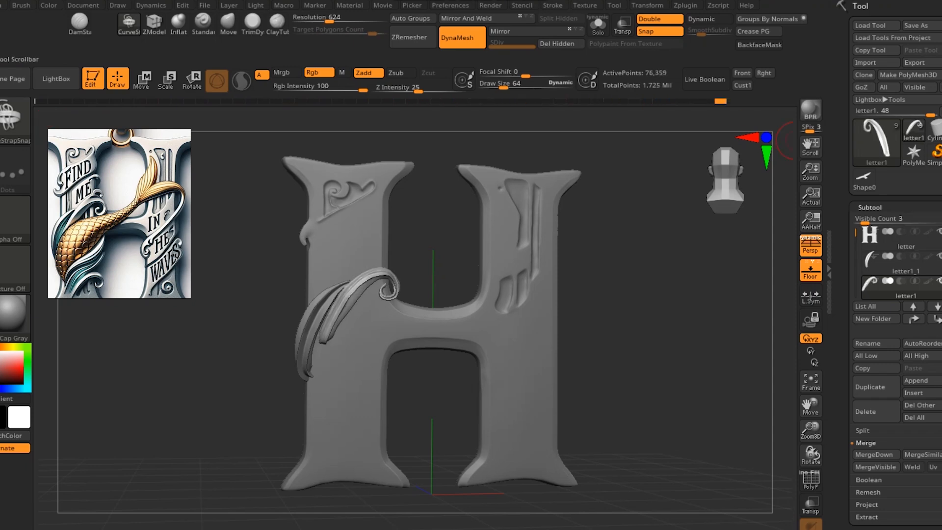
- Select the orna subtool and advance its history through the refinement of the small spur and long curved stem on the right leg
left_click_drag(856, 233, 856, 248)
left_click(874, 262)
left_click_drag(608, 277, 590, 299)
left_click(54, 102)
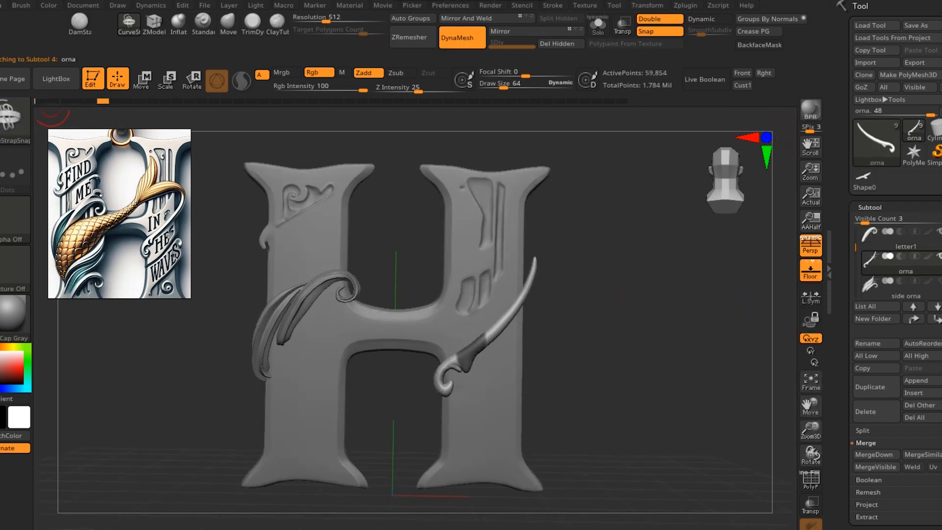
left_click_drag(165, 101, 325, 101)
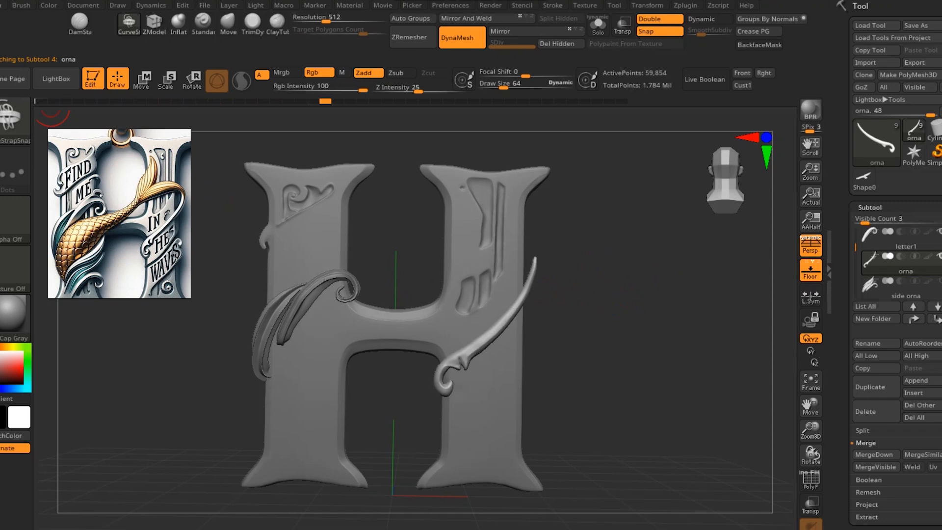
left_click_drag(448, 101, 535, 101)
left_click_drag(597, 101, 621, 101)
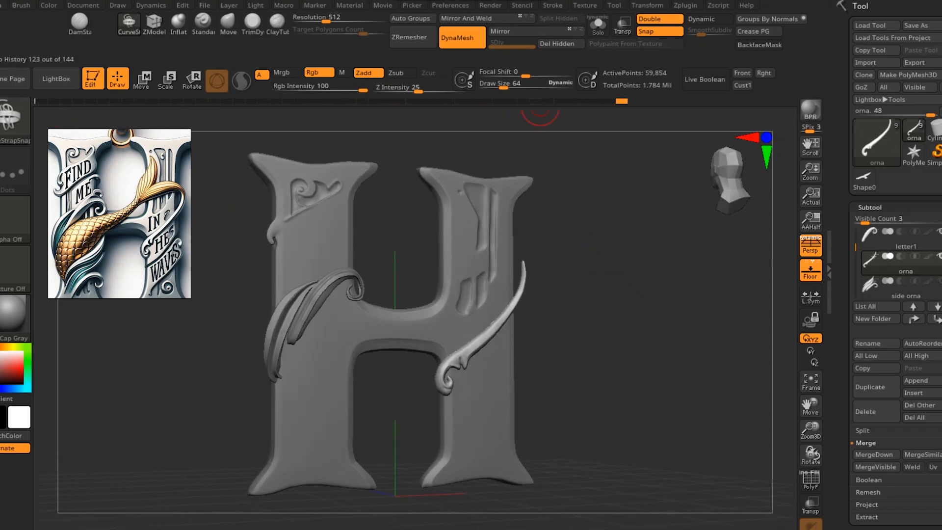
- Select the side orna subtool and advance its history through the DynaMesh at resolution 512 and the removal of its middle strand, checking the polygroups
left_click_drag(671, 281, 764, 320)
left_click(906, 287)
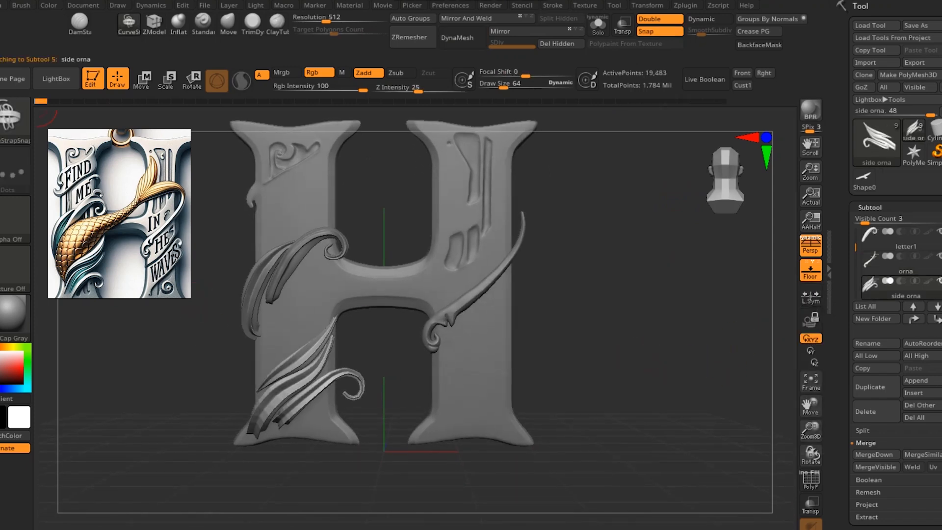
left_click(457, 38)
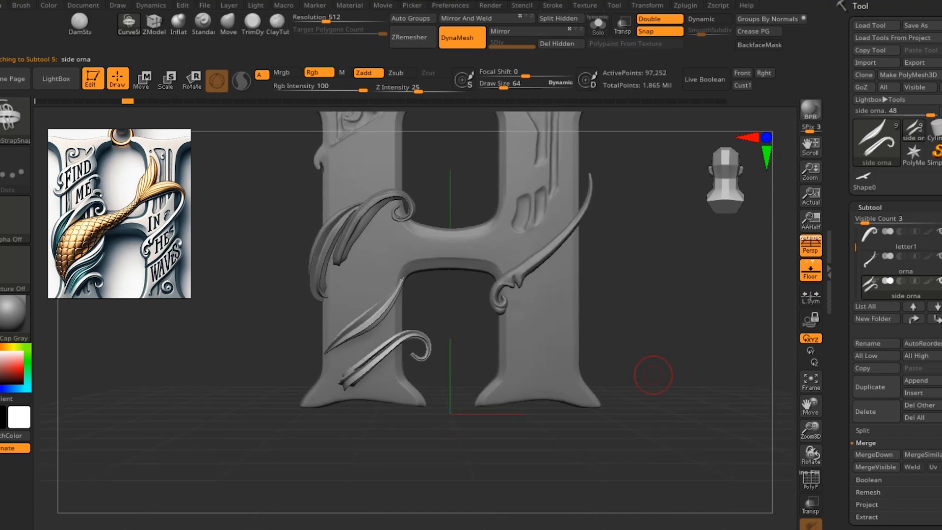
key("shift+f")
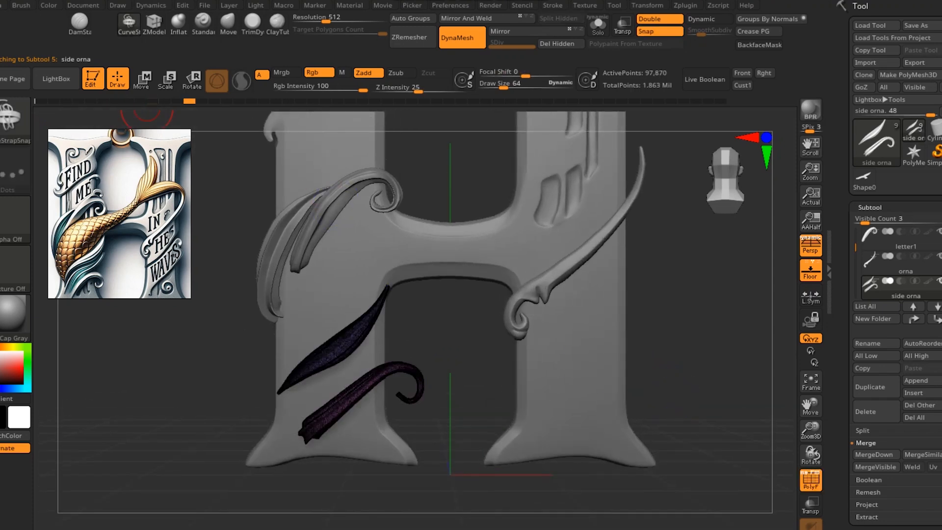
key("shift+f")
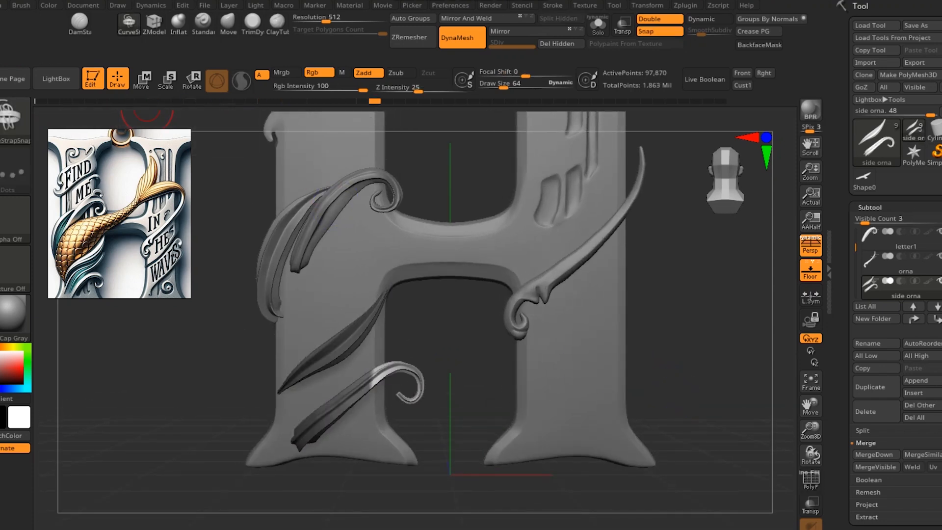
- Advance side orna's history through the masked tightening of the lower strand's curl
key("ctrl+shift+z")
key("ctrl+shift+z")
key("ctrl+shift+z")
key("ctrl+shift+z")
key("ctrl+shift+z")
key("ctrl+shift+z")
key("ctrl+shift+z")
key("ctrl+shift+z")
key("ctrl+shift+z")
key("ctrl+shift+z")
key("ctrl+shift+z")
key("ctrl+shift+z")
key("ctrl+shift+z")
key("ctrl+shift+z")
key("ctrl+shift+z")
key("ctrl+shift+z")
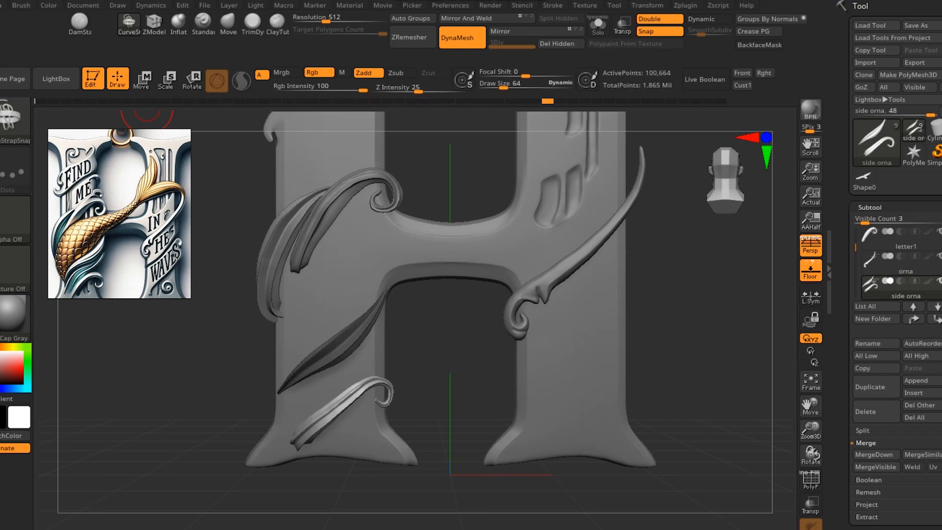
- Advance side orna's history through the reshaping of the lower strand's split end and the slimming of the upper leaf strand
key("ctrl+shift+z")
key("ctrl+shift+z")
key("ctrl+shift+z")
key("ctrl+shift+z")
key("ctrl+shift+z")
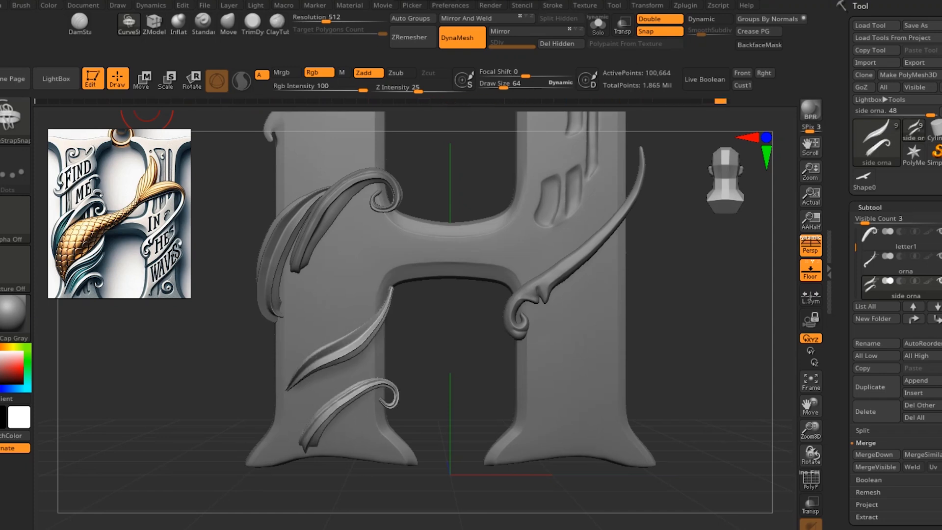
- Show and select single side orna, and advance its history through the DynaMesh at resolution 512 and the reshaping of the strand's lower end
left_click_drag(856, 248, 856, 263)
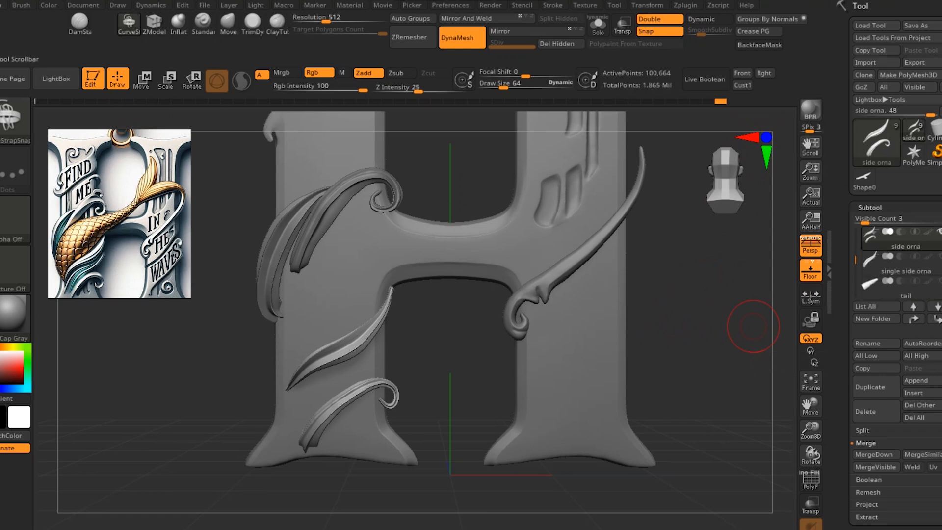
left_click(939, 256)
left_click(906, 264)
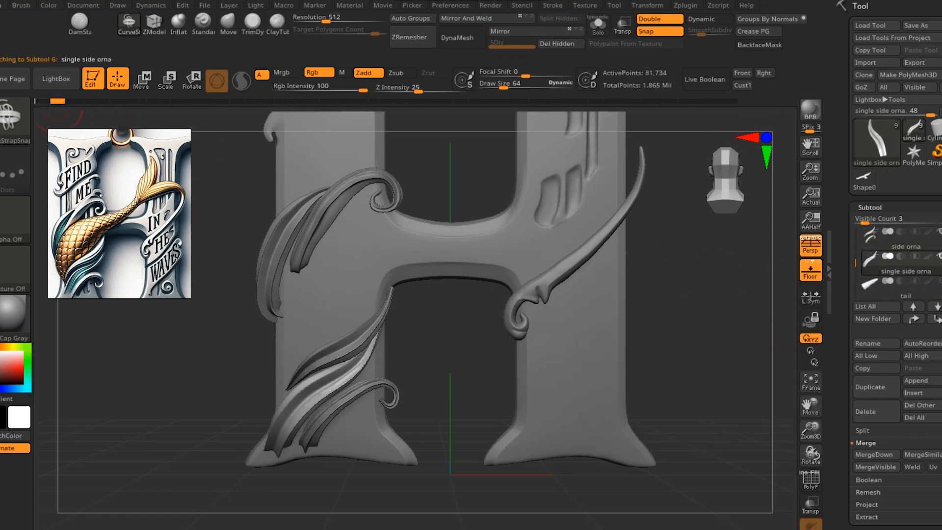
left_click_drag(57, 101, 132, 101)
key("ctrl+shift+z")
key("ctrl+shift+z")
key("ctrl+shift+z")
key("ctrl+shift+z")
key("ctrl+shift+z")
key("ctrl+shift+z")
key("ctrl+shift+z")
key("ctrl+shift+z")
key("ctrl+shift+z")
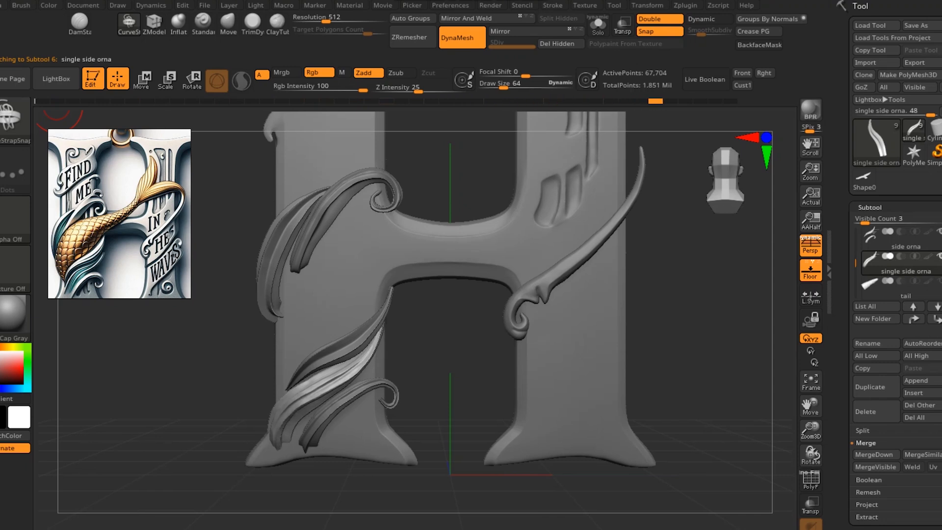
key("ctrl+shift+z")
key("ctrl+shift+z")
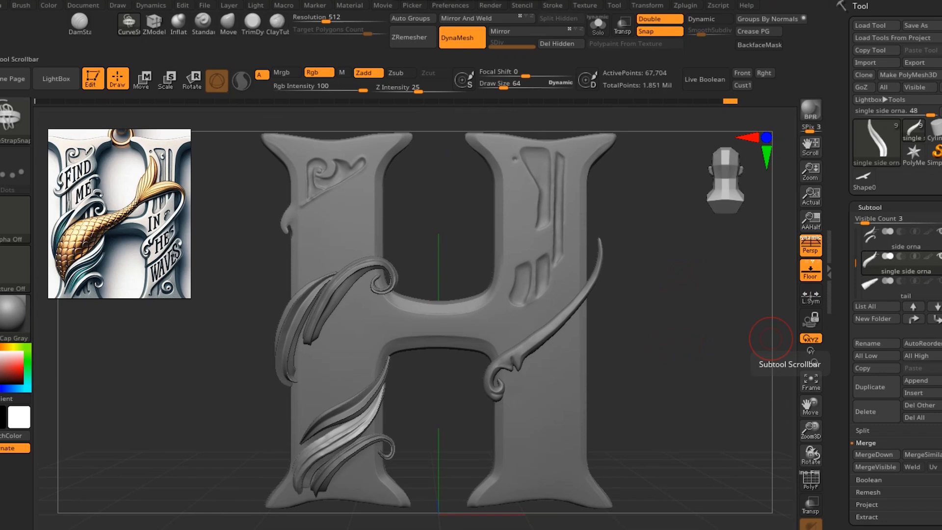
- Select the tail subtool, inspect it in isolation and advance its history until the scaled cone is bent and tapered across the H
left_click_drag(855, 263, 856, 267)
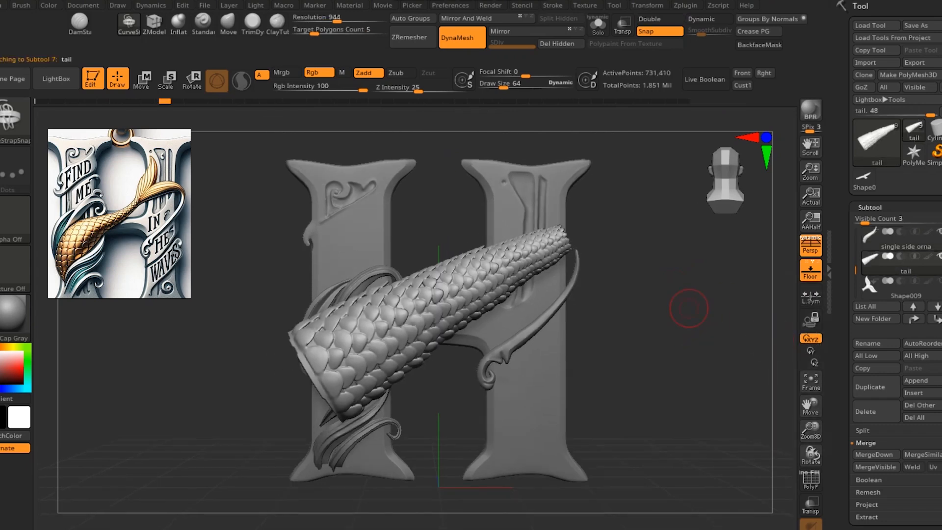
left_click(599, 26)
left_click_drag(601, 162, 294, 181)
left_click(177, 101)
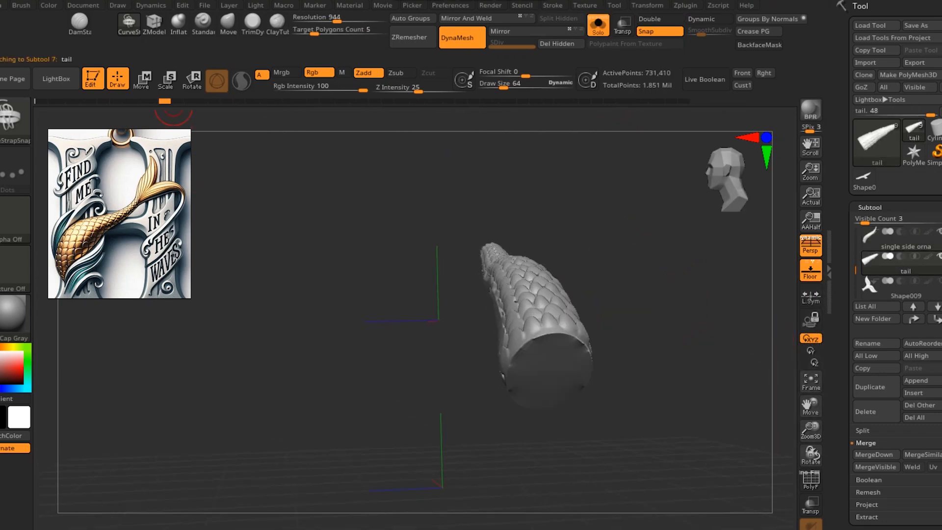
left_click_drag(422, 312, 579, 303)
left_click_drag(177, 101, 683, 101)
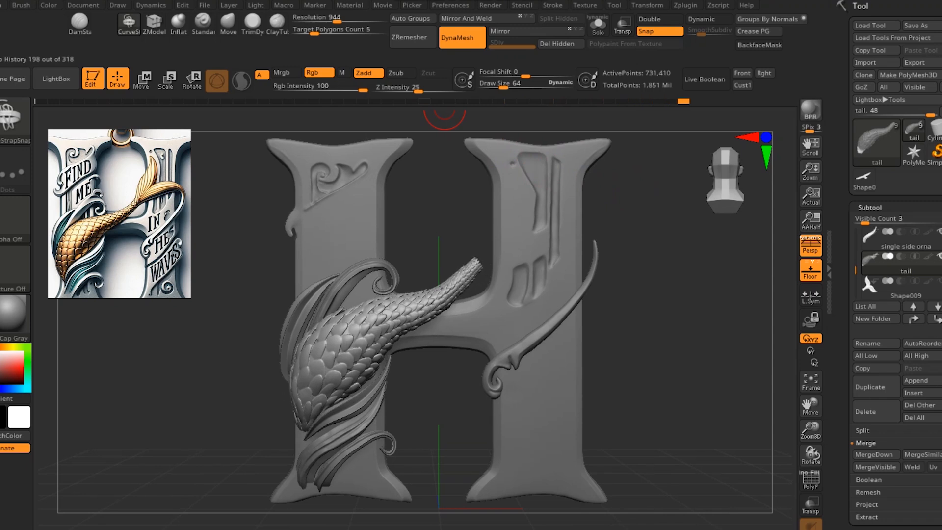
- Show and select the Shape009 tail fluke, isolate it and return its history to the original symmetrical fluke
left_click(939, 281)
left_click(878, 288)
left_click_drag(704, 334, 589, 476, "alt")
left_click(598, 25)
mouse_move(235, 251)
left_mouse_down()
mouse_move(246, 249)
mouse_move(229, 246)
left_mouse_up()
left_click(54, 101)
left_click_drag(501, 282, 326, 236, "alt")
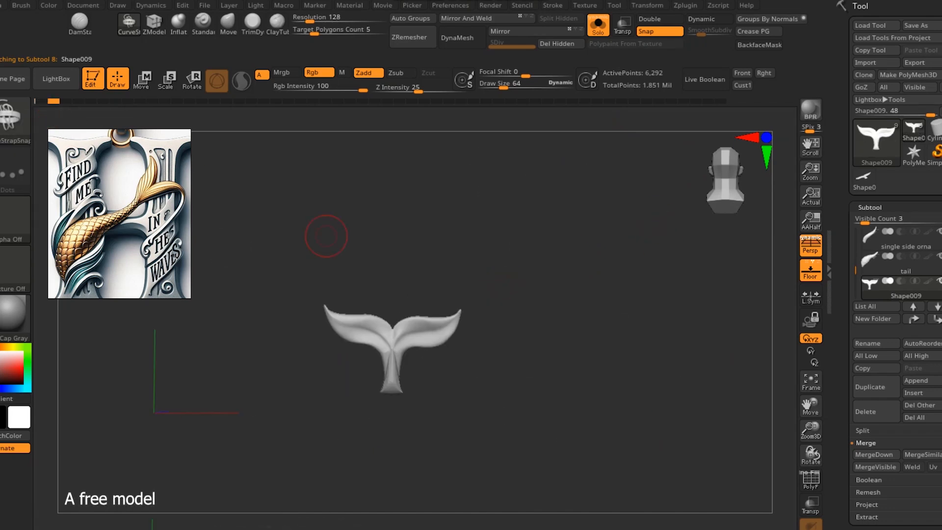
- Advance the fluke's history through its rotation toward the tail and the reshaping of both lobes into pointed leaves
left_click(65, 101)
left_click(78, 101)
left_click_drag(225, 197, 425, 208, "alt")
left_click(90, 101)
key("ctrl+shift+z")
key("ctrl+shift+z")
key("ctrl+shift+z")
key("ctrl+shift+z")
key("ctrl+shift+z")
key("ctrl+shift+z")
key("ctrl+shift+z")
key("ctrl+shift+z")
key("ctrl+shift+z")
key("ctrl+shift+z")
key("ctrl+shift+z")
key("ctrl+shift+z")
key("ctrl+shift+z")
key("ctrl+shift+z")
key("ctrl+shift+z")
key("ctrl+shift+z")
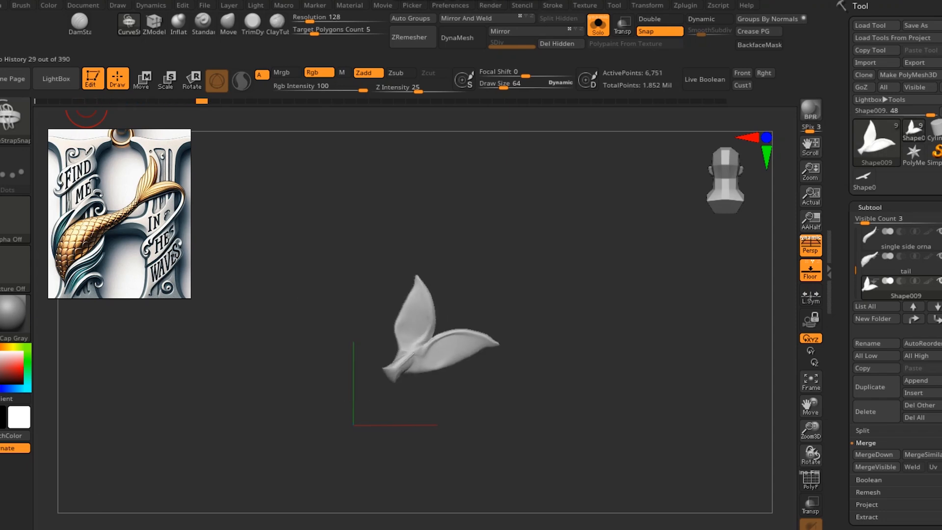
- Advance the fluke's history through the DynaMesh at resolution 352 and the carving of grooves on the upper lobe
key("ctrl+shift+z")
key("ctrl+shift+z")
key("ctrl+shift+z")
key("ctrl+shift+z")
key("ctrl+shift+z")
left_click_drag(536, 228, 536, 239, "alt")
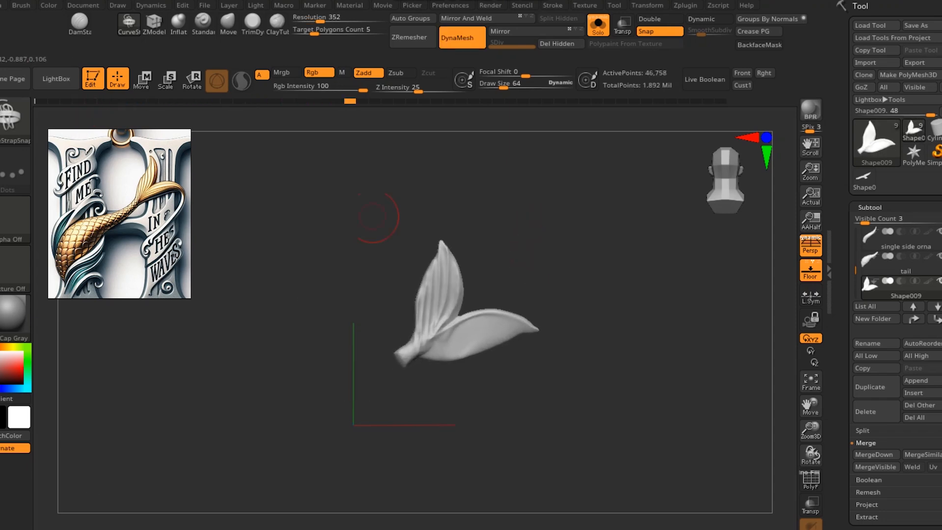
- Advance the fluke's history through the carving of grooves along the lower lobe and the refinement at its base
key("ctrl+shift+z")
key("ctrl+shift+z")
key("ctrl+shift+z")
key("ctrl+shift+z")
key("ctrl+shift+z")
key("ctrl+shift+z")
key("ctrl+shift+z")
key("ctrl+shift+z")
key("ctrl+shift+z")
key("ctrl+shift+z")
key("ctrl+shift+z")
key("ctrl+shift+z")
key("ctrl+shift+z")
key("ctrl+shift+z")
key("ctrl+shift+z")
key("ctrl+shift+z")
key("ctrl+shift+z")
key("ctrl+shift+z")
key("ctrl+shift+z")
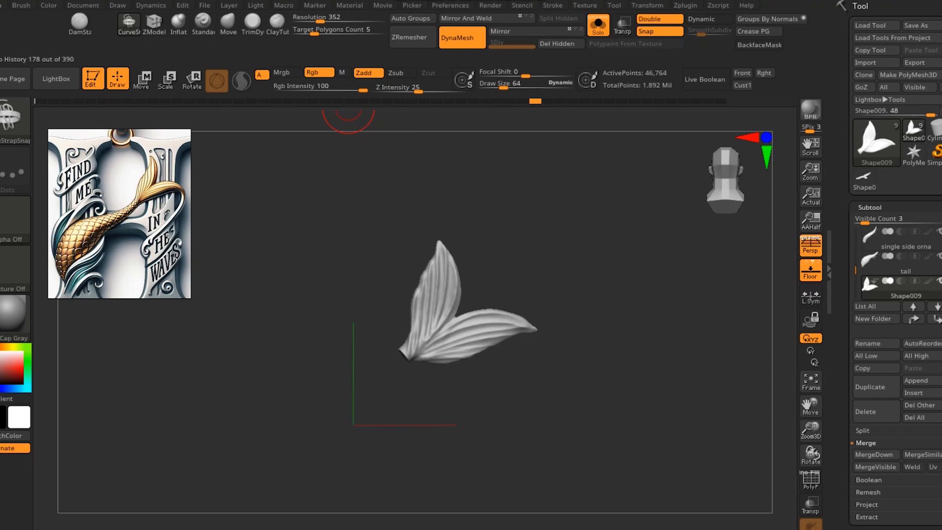
- Show the whole model and advance the fluke's history through the reshaping of its lobes and the curling of the right lobe's tip
left_click(598, 26)
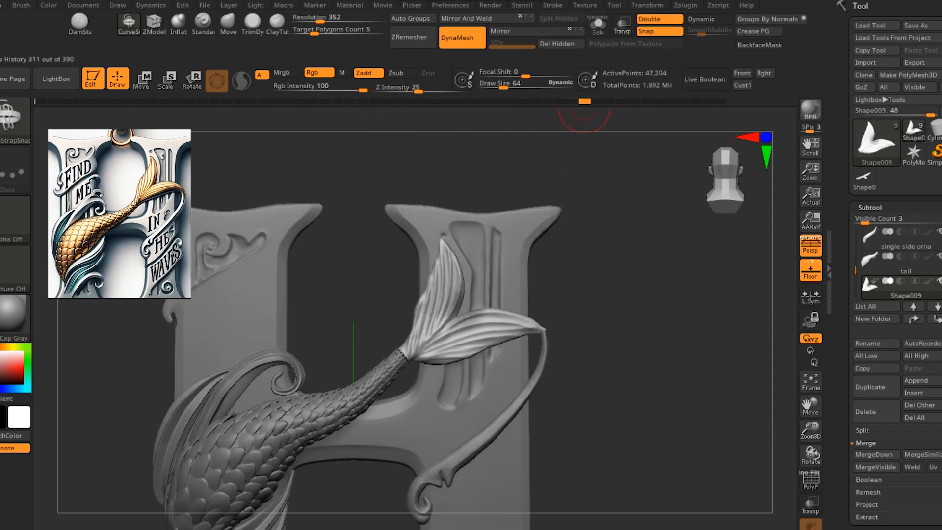
key("ctrl+shift+z")
key("ctrl+shift+z")
key("ctrl+shift+z")
key("ctrl+shift+z")
key("ctrl+shift+z")
key("ctrl+shift+z")
key("ctrl+shift+z")
key("ctrl+shift+z")
key("ctrl+shift+z")
key("ctrl+shift+z")
key("ctrl+shift+z")
key("ctrl+shift+z")
key("ctrl+shift+z")
key("ctrl+shift+z")
key("ctrl+shift+z")
key("ctrl+shift+z")
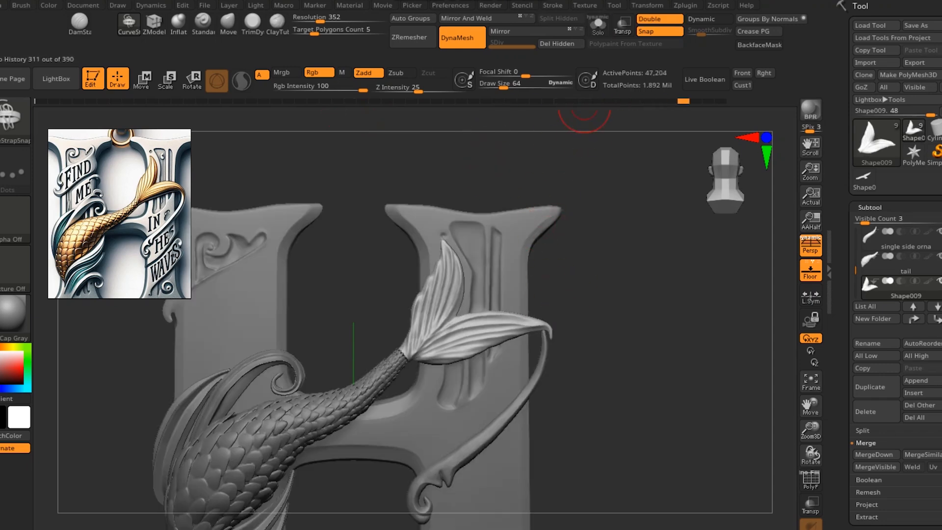
- Select the letter subtool, isolate it and step through its early history, covering the masked adjustment of the right leg's lower recesses
right_click_drag(604, 391, 667, 331, "ctrl")
left_click_drag(855, 271, 855, 233)
mouse_move(679, 401)
right_mouse_down()
mouse_move(669, 393)
mouse_move(684, 407)
right_mouse_up()
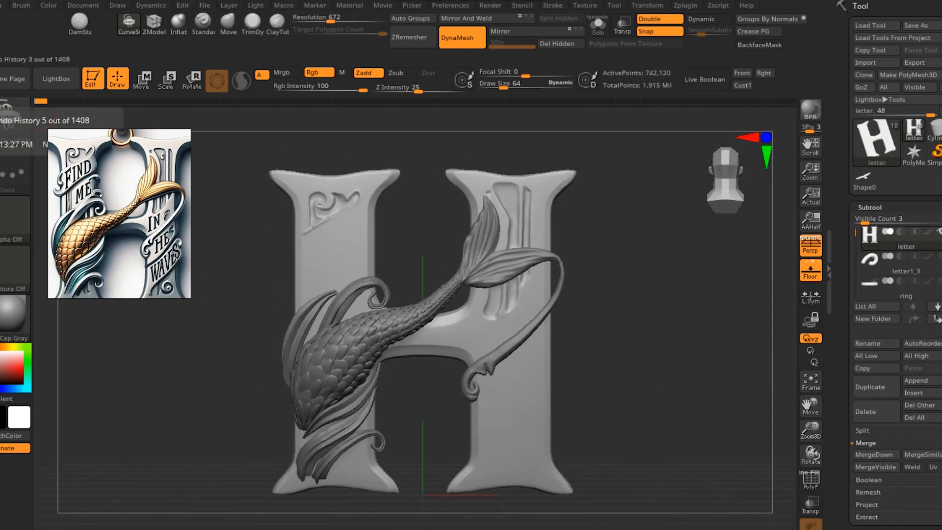
key("ctrl+z")
key("ctrl+z")
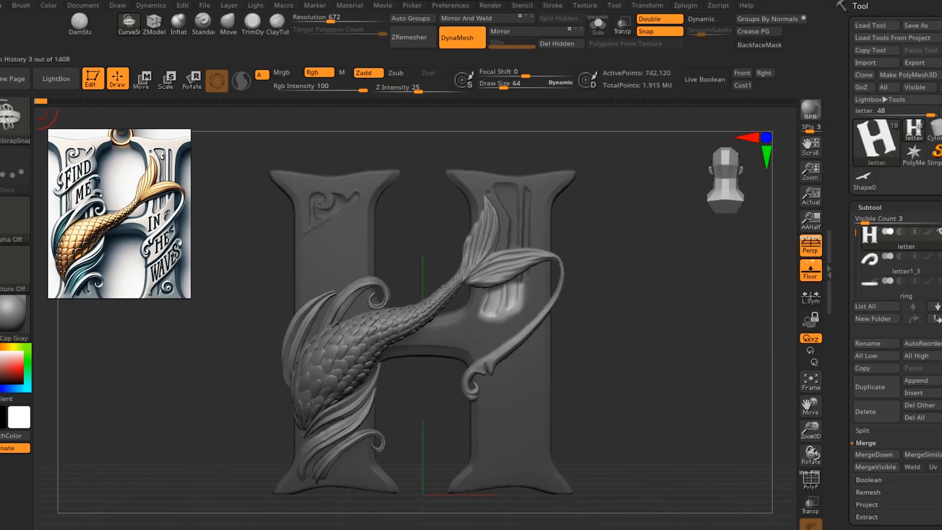
left_click(598, 25)
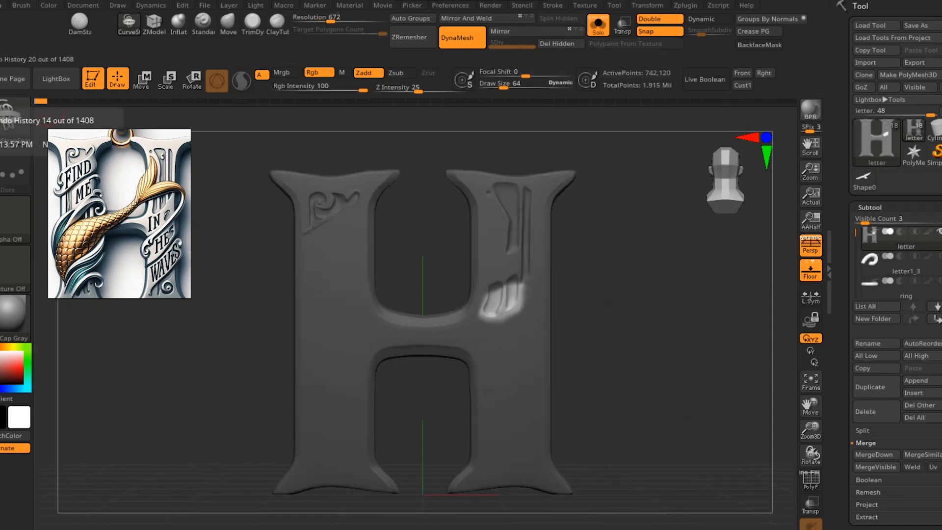
left_click(46, 102)
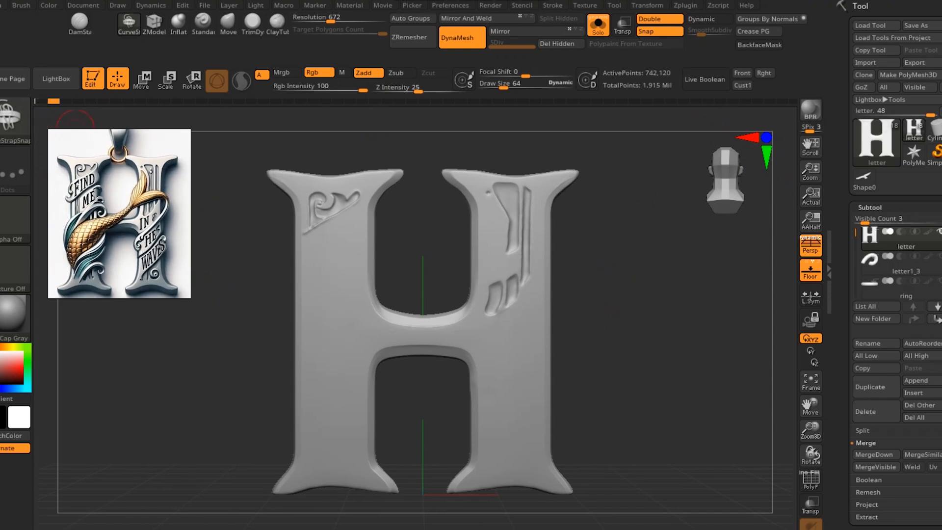
- Step the letter's history through the narrowing of the H and the masking that leaves the outer strips of both legs free
key("ctrl+z")
key("ctrl+z")
key("ctrl+z")
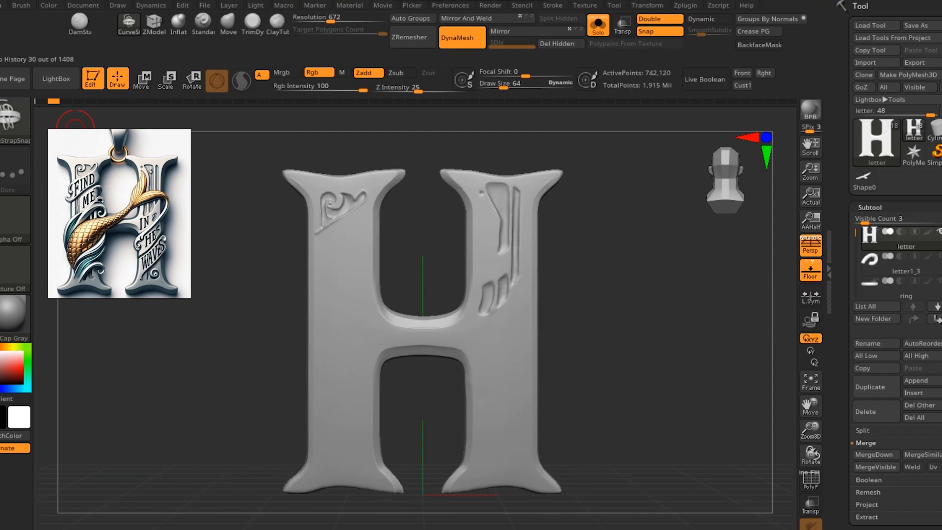
key("ctrl+shift+z")
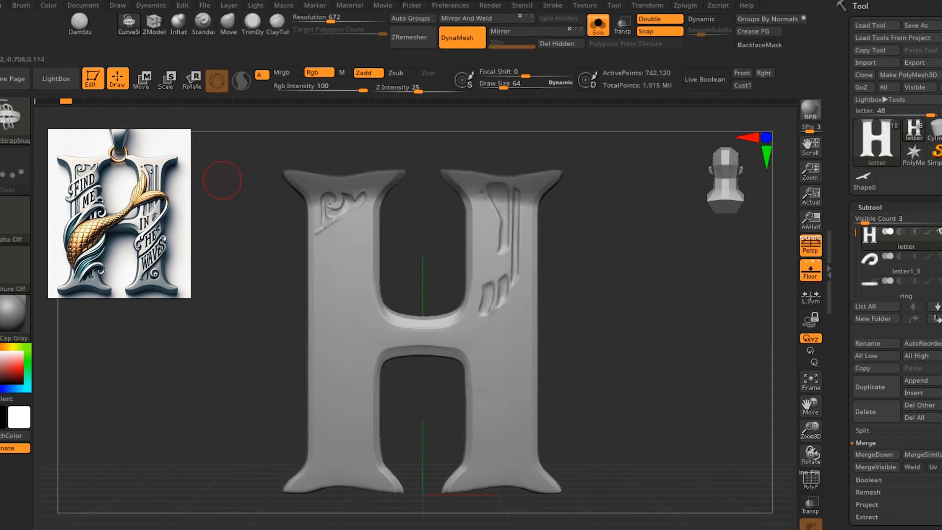
key("ctrl+shift+z")
key("ctrl+shift+z")
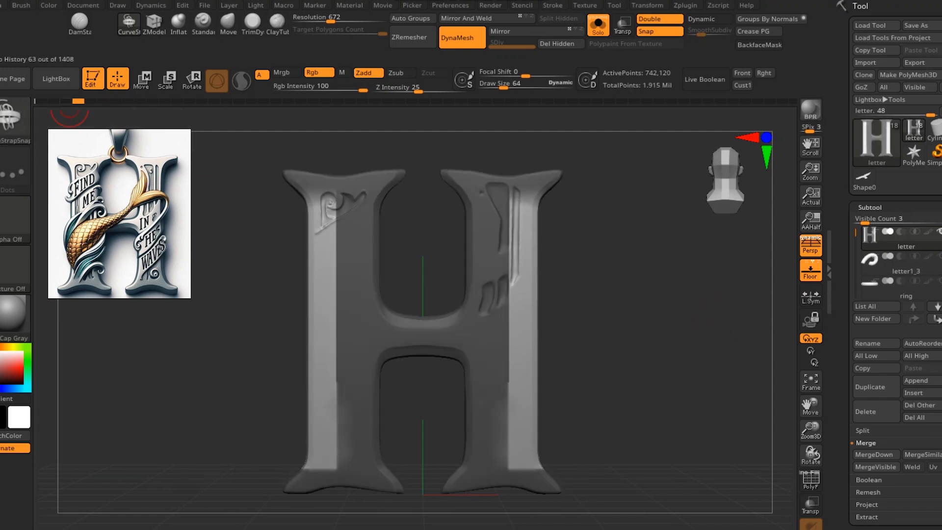
- Step the letter's history through the softening of the outer edges and the inner edges of both legs
key("ctrl+shift+z")
key("ctrl+shift+z")
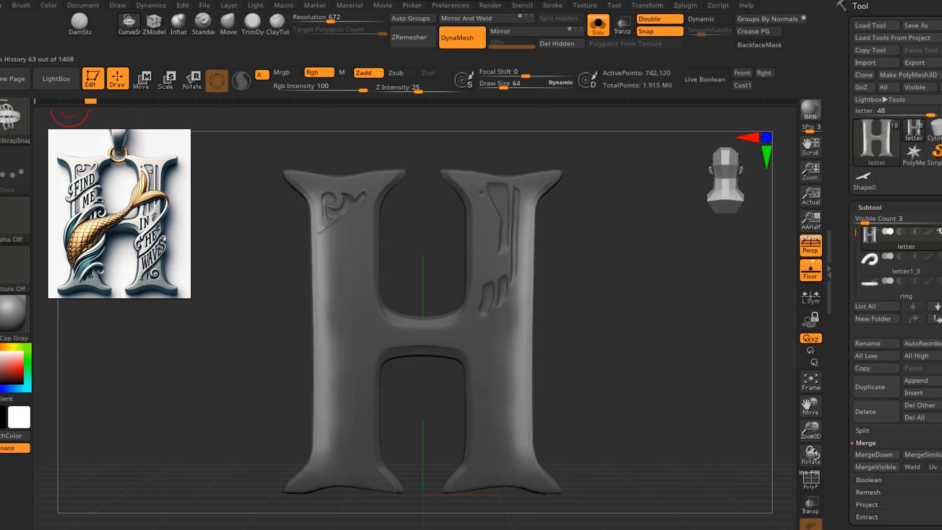
left_click(91, 102)
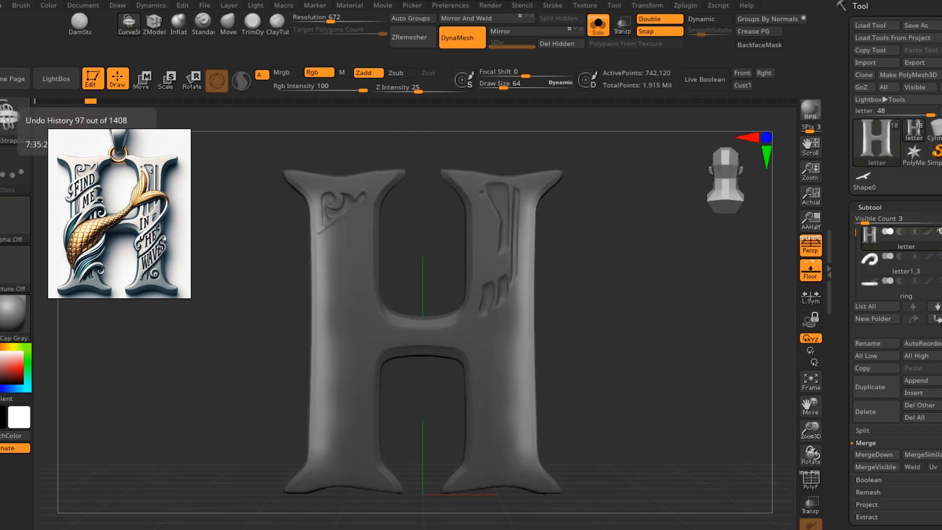
key("ctrl+shift+z")
key("ctrl+shift+z")
key("ctrl+shift+z")
key("ctrl+shift+z")
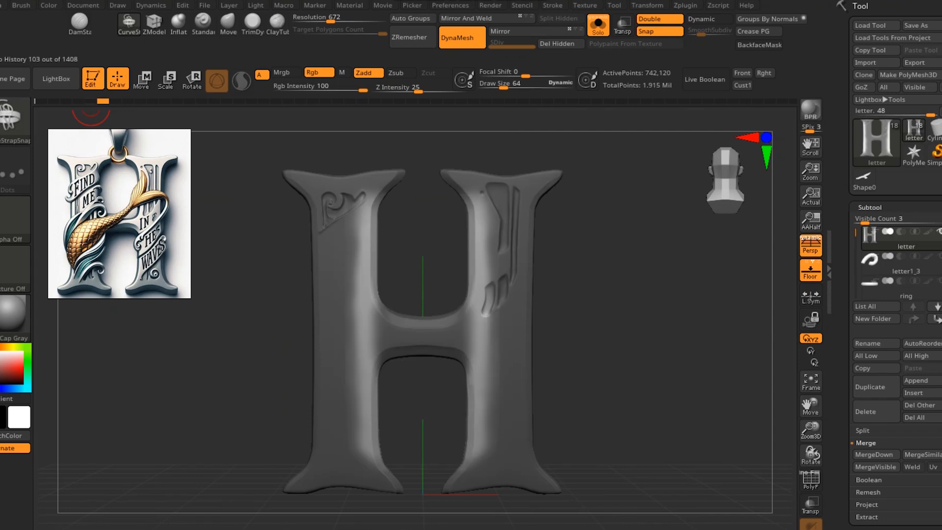
- Advance the letter's history through the masking of its front faces to the masked-out diagonal band on the upper left leg
key("ctrl+shift+z")
key("ctrl+shift+z")
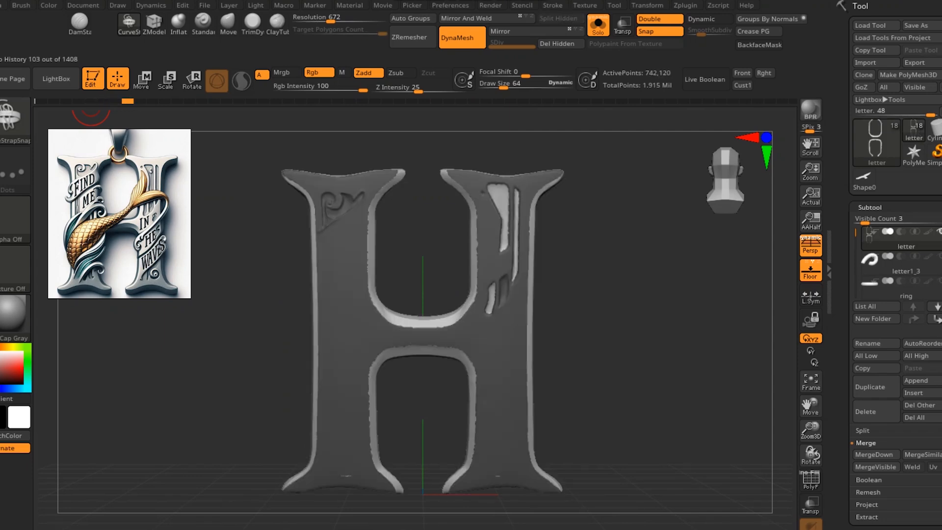
key("ctrl+shift+z")
key("ctrl+shift+z")
key("ctrl+shift+z")
key("ctrl+shift+z")
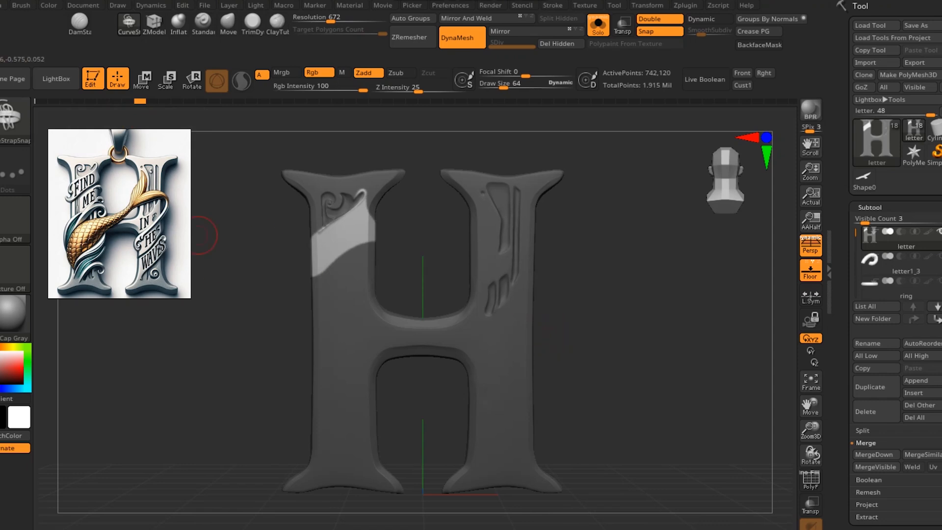
left_click_drag(199, 235, 161, 108, "alt")
left_click_drag(162, 107, 196, 160, "alt")
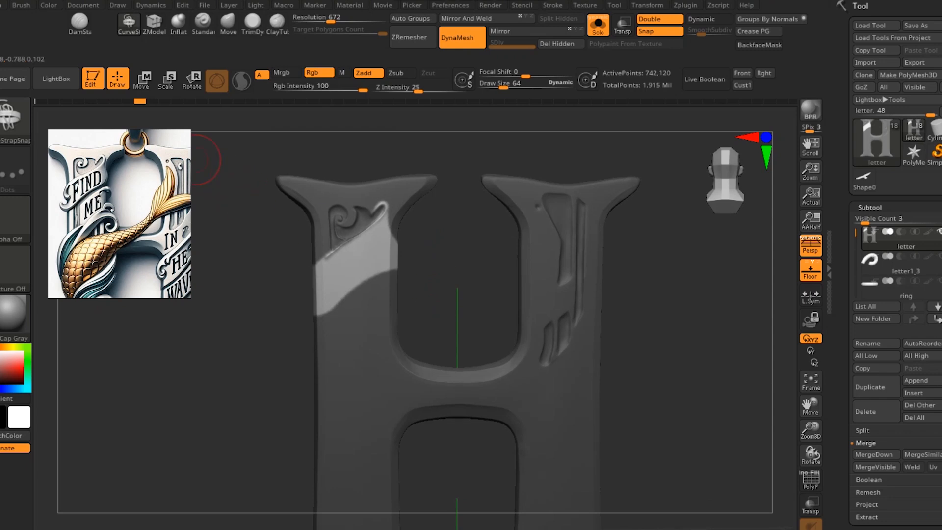
- Advance the letter's history through the raising of the left leg's banner, the curling of its end and the shaping of its rim
key("ctrl+shift+z")
key("ctrl+shift+z")
key("ctrl+shift+z")
key("ctrl+shift+z")
mouse_move(442, 236)
left_mouse_down()
mouse_move(363, 241)
mouse_move(435, 235)
left_mouse_up()
left_click(173, 101)
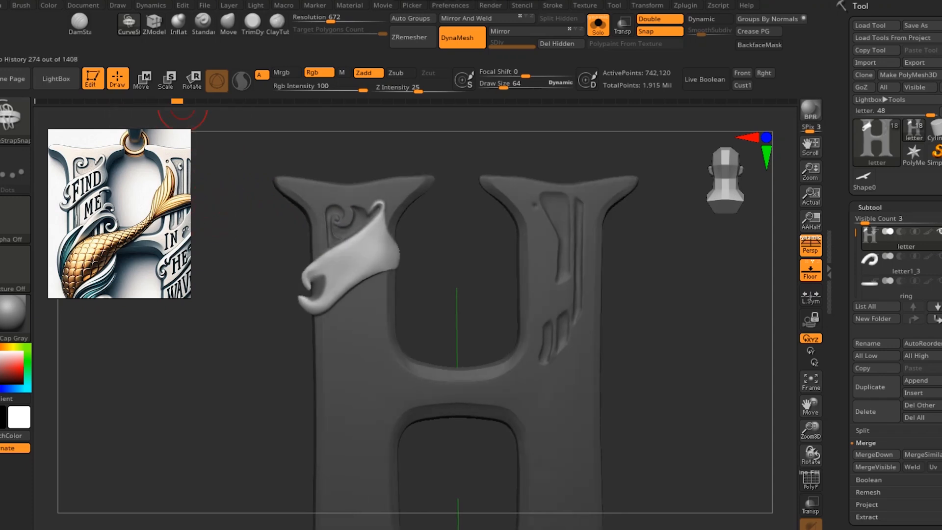
left_click(189, 102)
left_click_drag(221, 185, 225, 155)
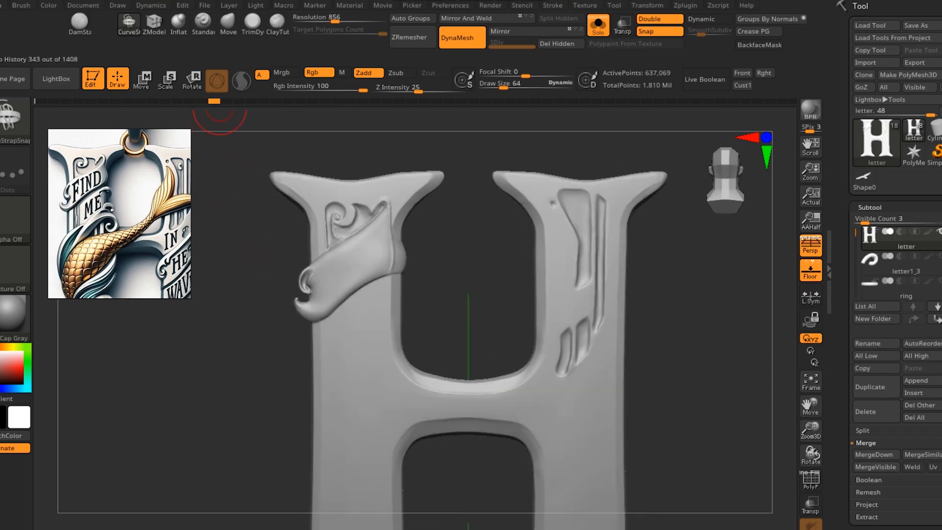
left_click(264, 101)
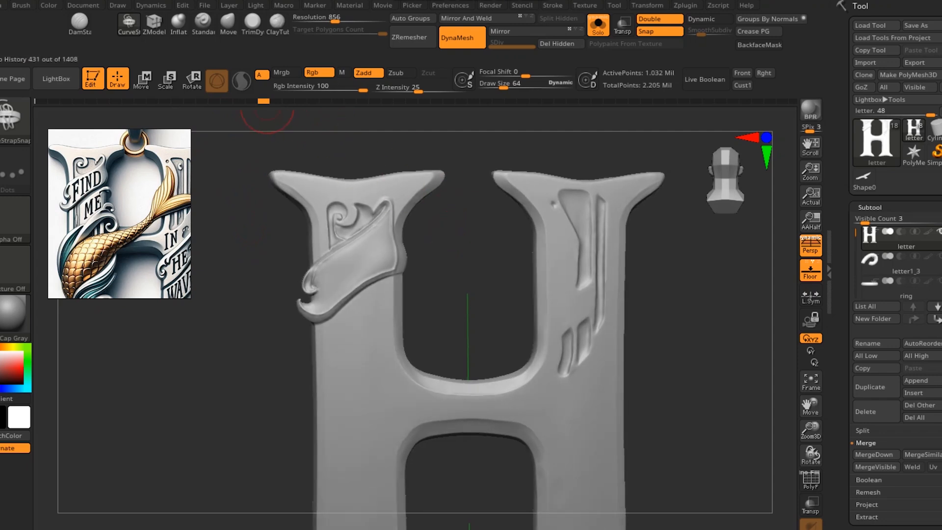
- Step the letter's history through the carving of the narrow recesses below the left leg's banner
key("ctrl+shift+z")
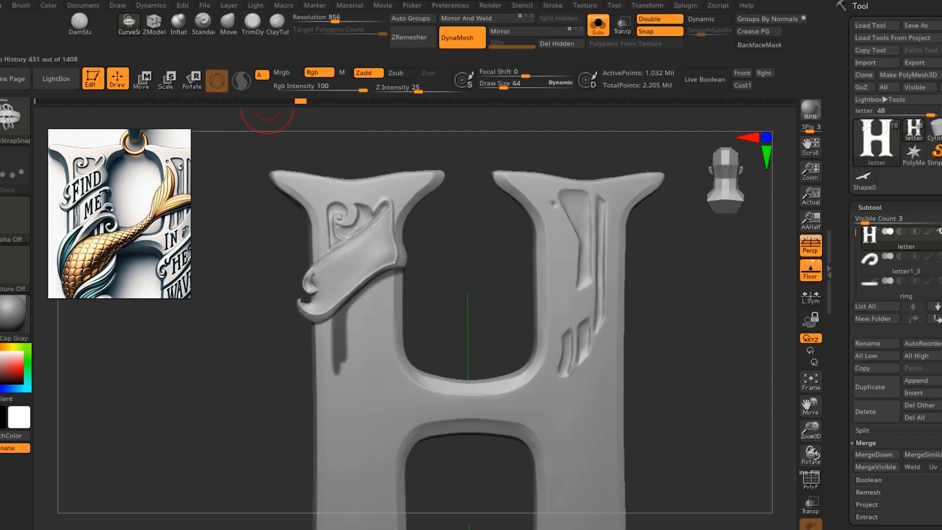
key("ctrl+shift+z")
left_click_drag(459, 290, 464, 326)
key("ctrl+shift+z")
key("ctrl+shift+z")
key("ctrl+shift+z")
key("ctrl+shift+z")
key("ctrl+shift+z")
key("ctrl+shift+z")
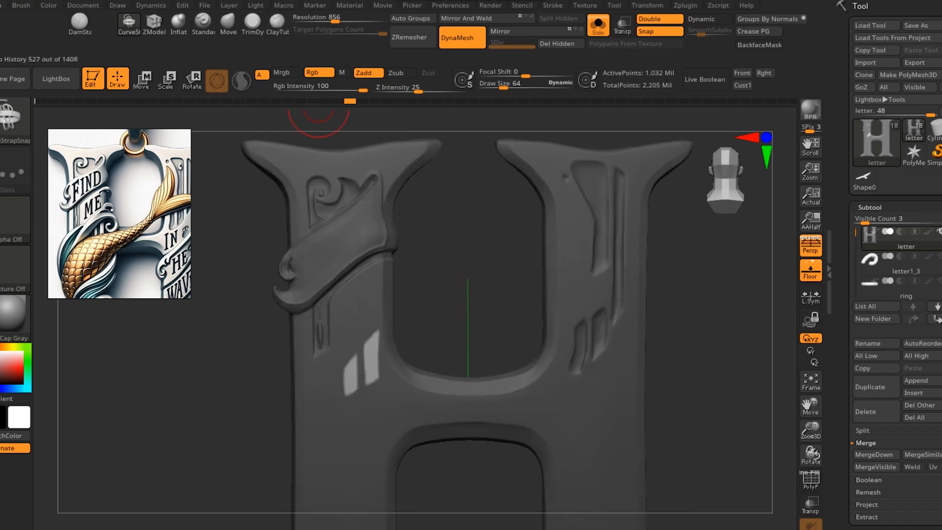
key("ctrl+shift+z")
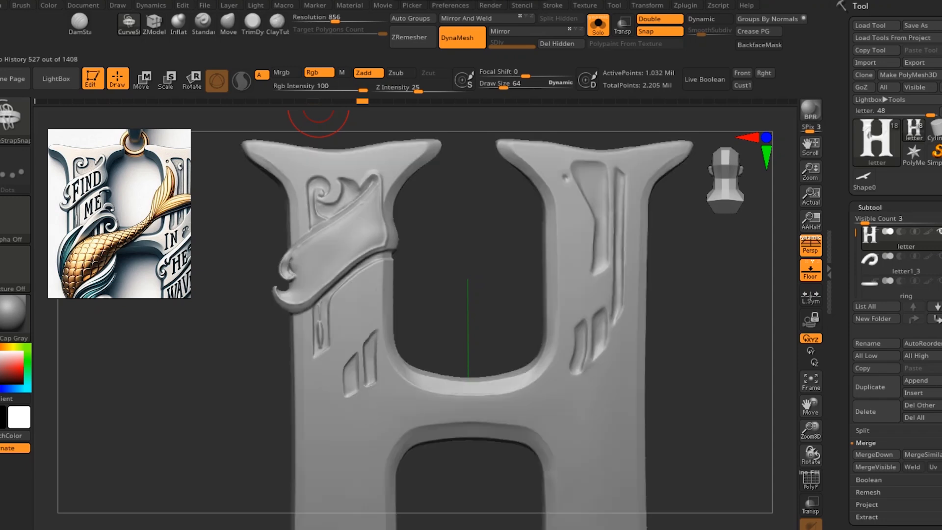
key("ctrl+shift+z")
- Follow the letter's history through the curved ornament placed under the left banner's edge, shifting the reference image for comparison
mouse_move(468, 270)
left_mouse_down()
mouse_move(241, 275)
mouse_move(395, 276)
left_mouse_up()
key("b")
mouse_move(98, 216)
left_mouse_down()
mouse_move(156, 197)
mouse_move(84, 224)
left_mouse_up()
left_click(73, 236)
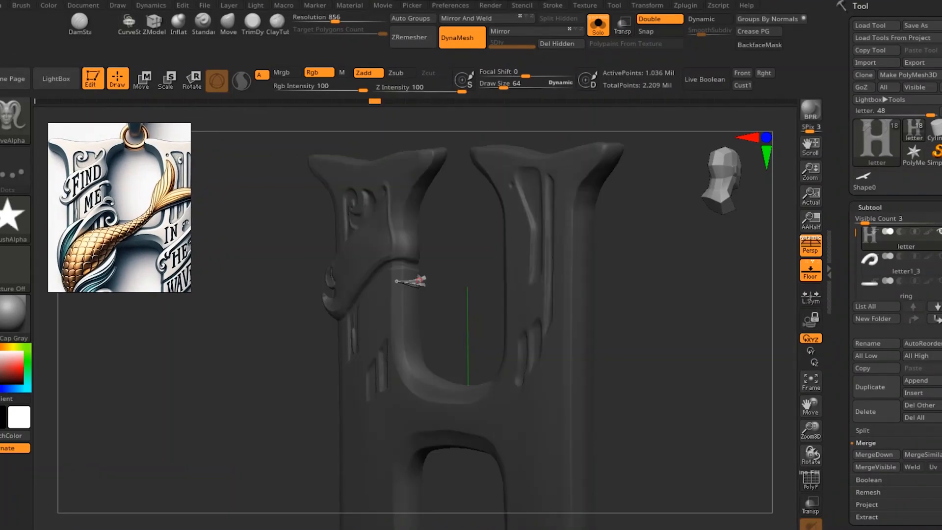
left_click_drag(452, 253, 482, 257)
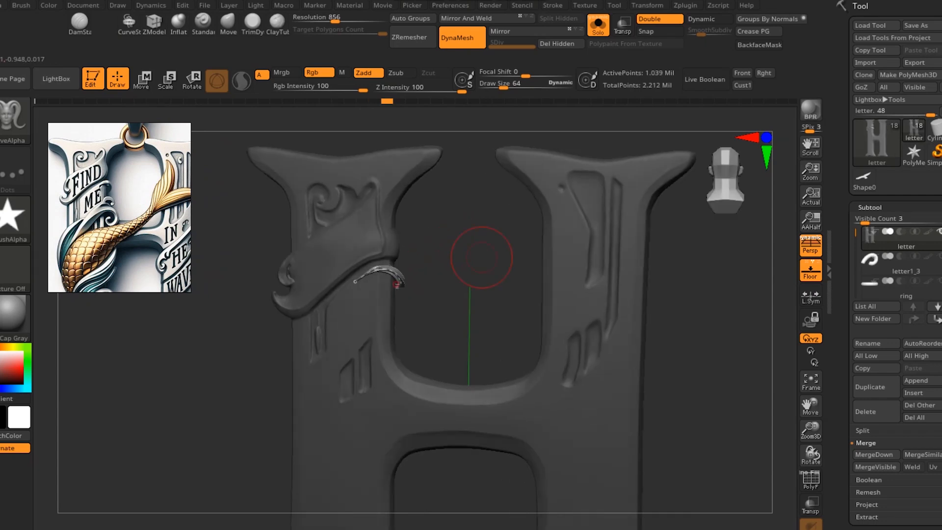
left_click(391, 102)
left_click(391, 102)
left_click_drag(448, 298, 410, 272)
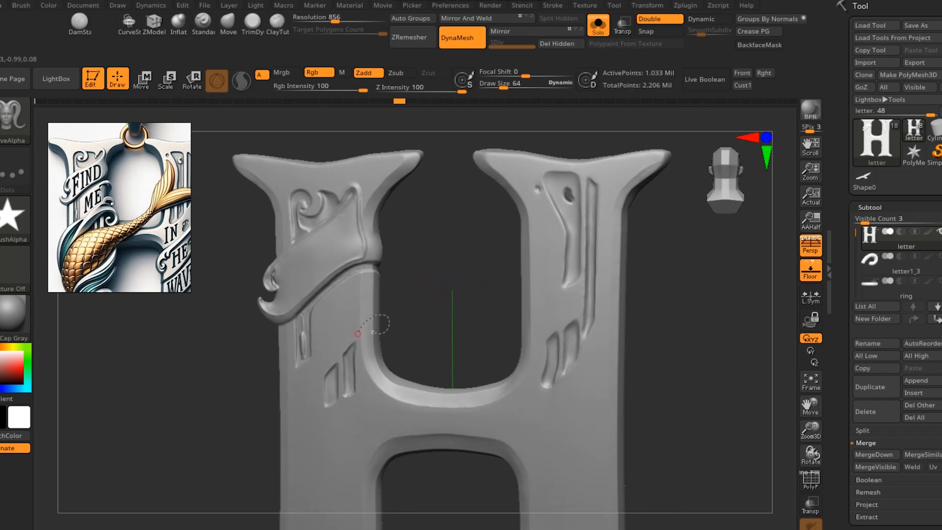
- Step the letter's history through the scroll carved in the right leg's upper recess and the drop-shaped recess near the crossbar
key("ctrl+shift+z")
key("ctrl+shift+z")
key("ctrl+shift+z")
key("ctrl+shift+z")
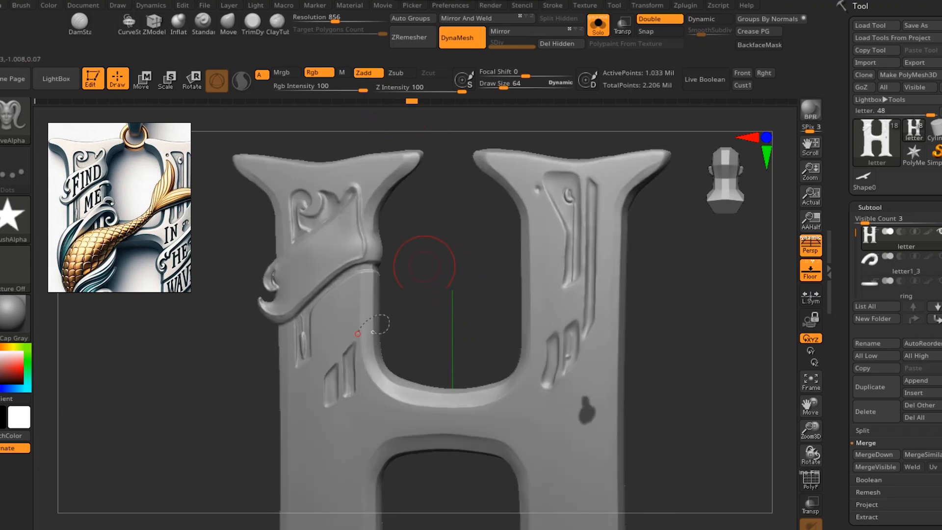
left_click_drag(673, 374, 595, 345, "alt")
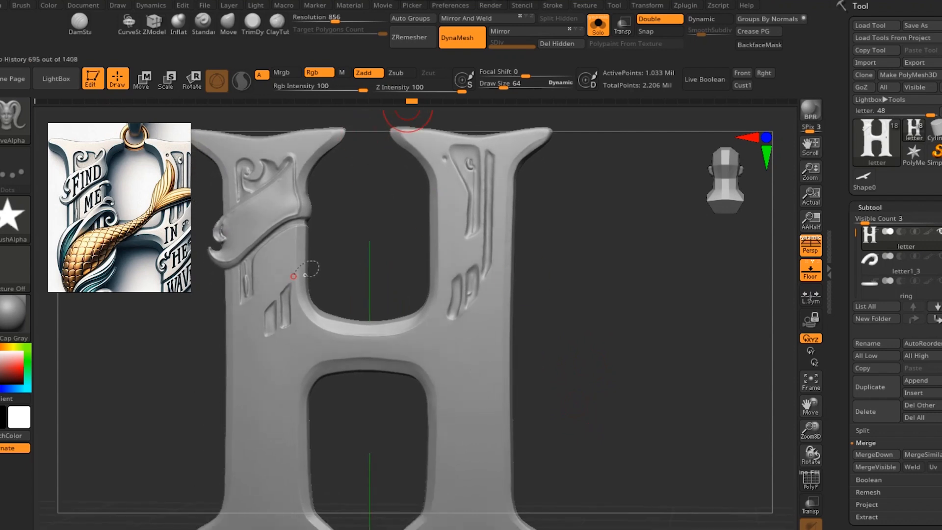
key("ctrl+shift+z")
key("ctrl+shift+z")
key("ctrl+shift+a")
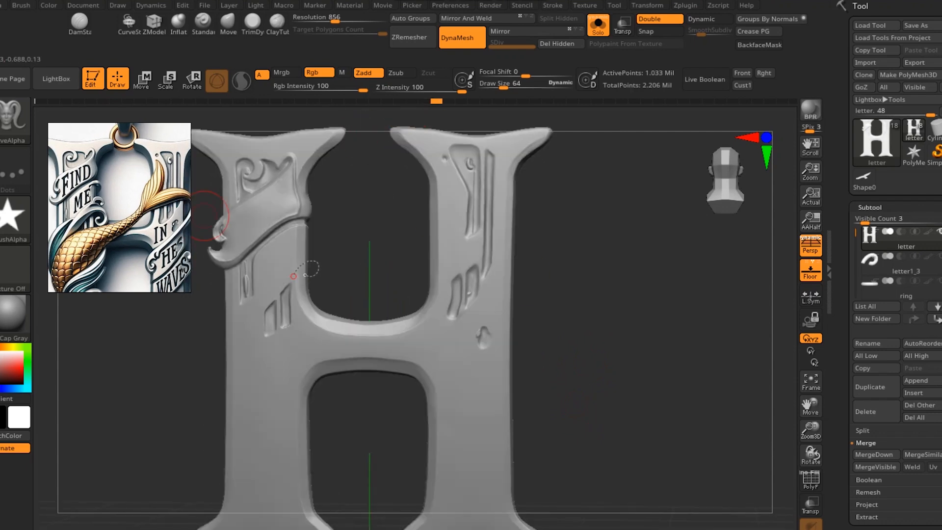
- Advance the letter's history through the carving of the S-shaped recess on the lower right leg
left_click_drag(622, 398, 599, 289, "alt")
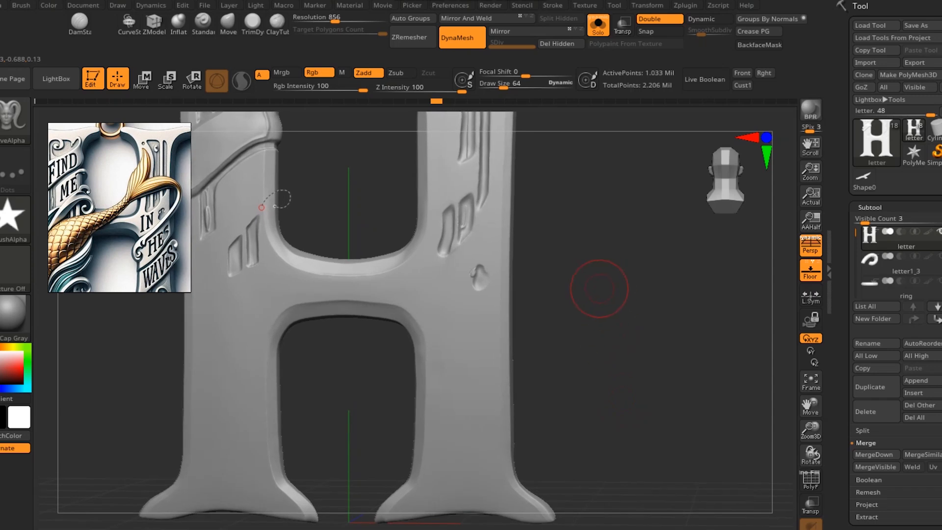
key("ctrl+shift+z")
key("ctrl+shift+z")
key("ctrl+shift+z")
key("ctrl+shift+z")
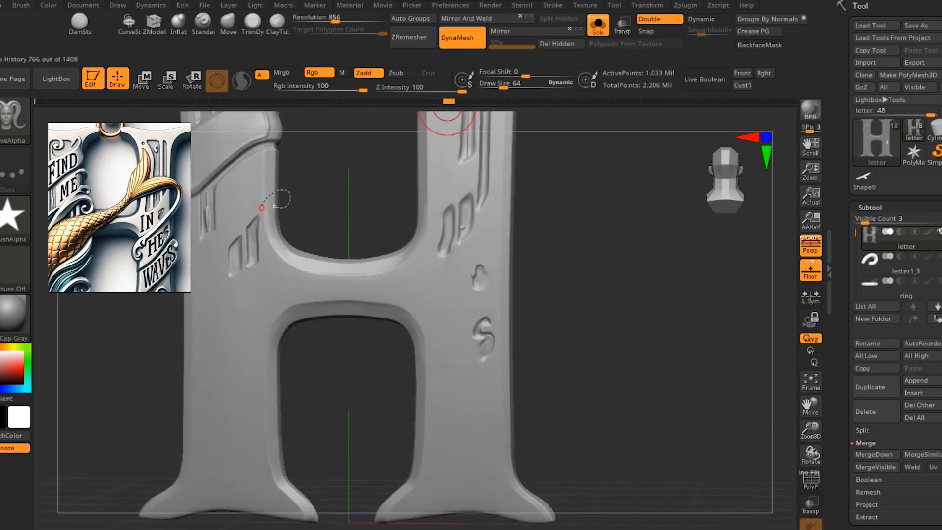
- Step the letter's history through the diagonal cut across the lower right leg and the masking of the area beneath it
key("ctrl+shift+z")
key("ctrl+shift+z")
key("ctrl+shift+z")
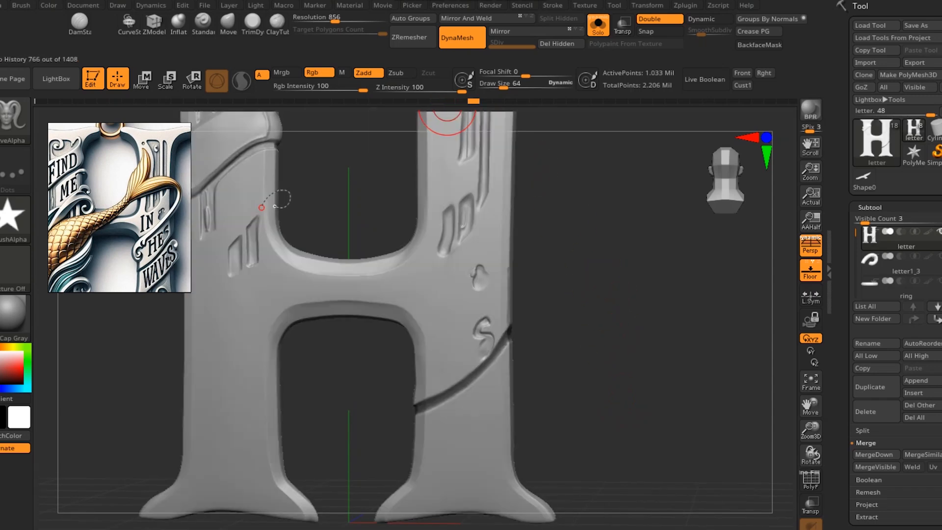
key("ctrl+shift+z")
key("ctrl+shift+z")
key("ctrl+shift+z")
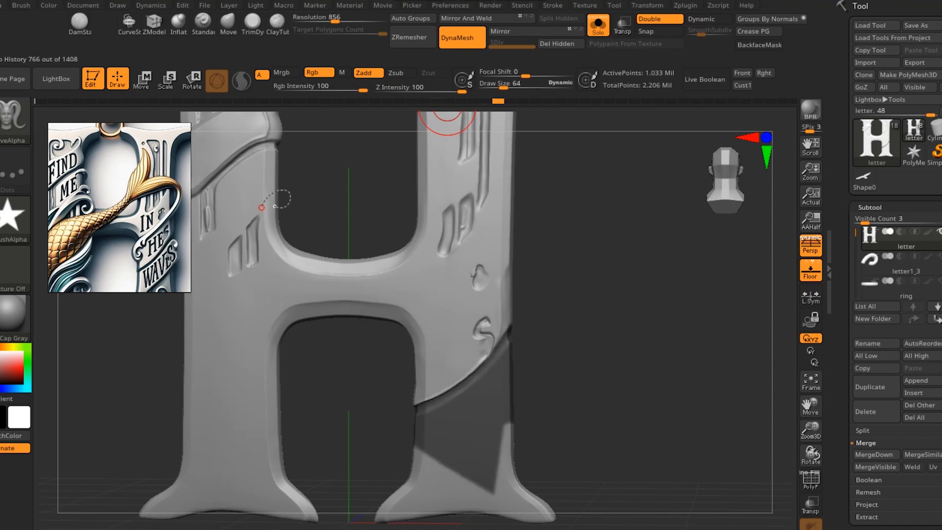
- Advance the letter's history through the shaping of the lower right leg's banner and the curl at its upper end
left_click_drag(642, 246, 583, 231, "alt")
key("ctrl+shift+z")
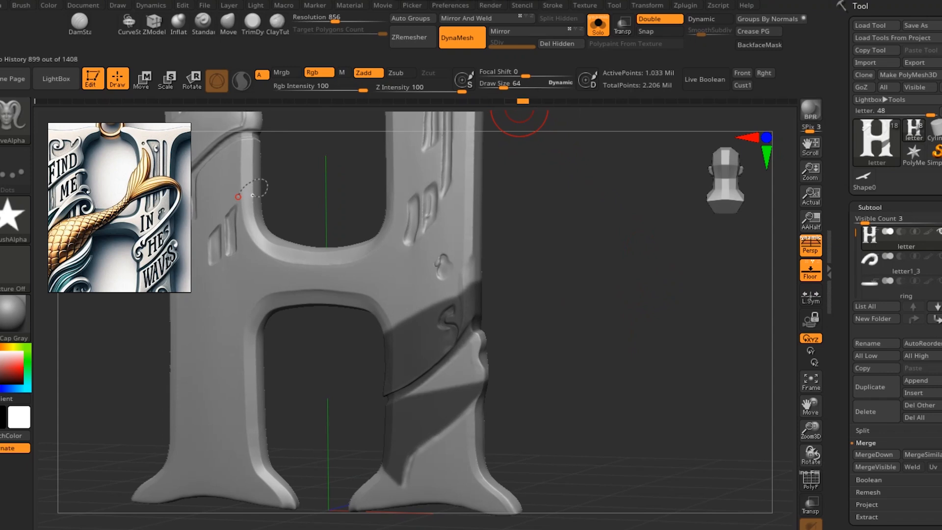
key("ctrl+shift+z")
key("ctrl+shift+z")
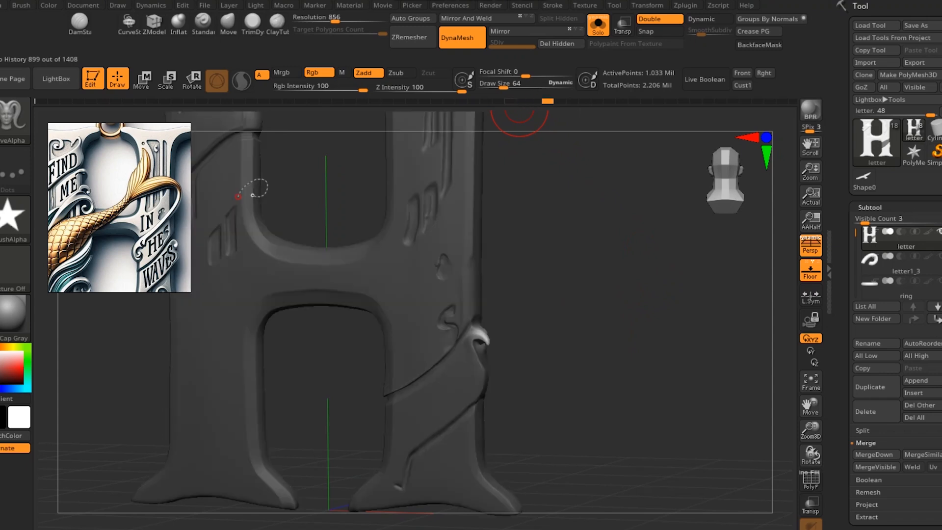
key("ctrl+shift+z")
key("ctrl+shift+z")
key("ctrl+shift+z")
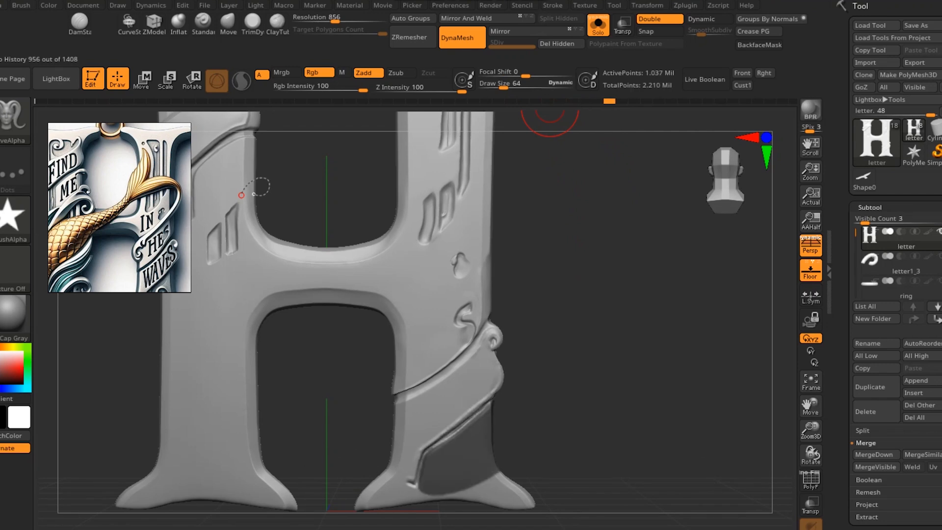
- Advance the letter's history through the carving of the spiral ornament at the right leg's foot
left_click(615, 126, "ctrl")
left_click_drag(563, 382, 584, 333, "alt")
left_click_drag(610, 101, 708, 101)
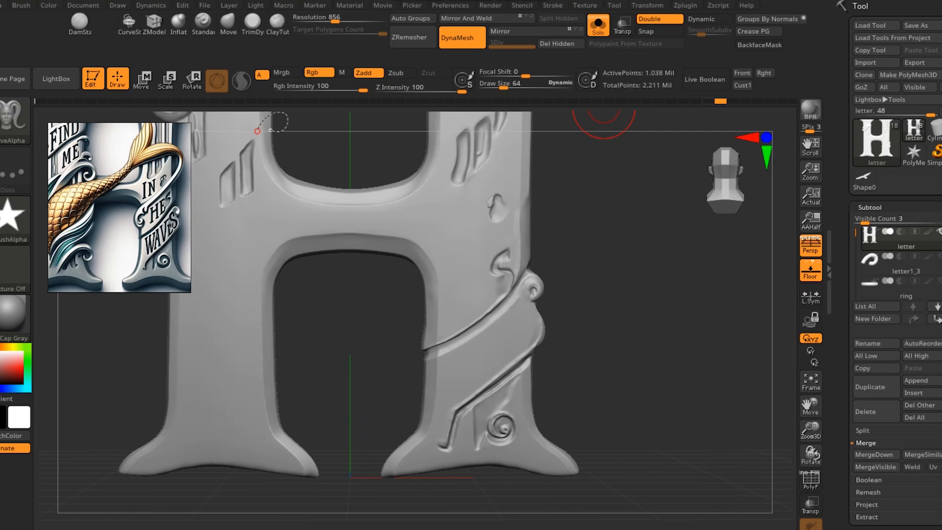
key("ctrl+shift+z")
key("ctrl+shift+z")
- Bring the left foot into view and step the letter's history through the masking of its leaf-shaped ornament and small dot
left_click_drag(284, 352, 321, 352, "alt")
middle_click_drag(132, 235, 144, 235)
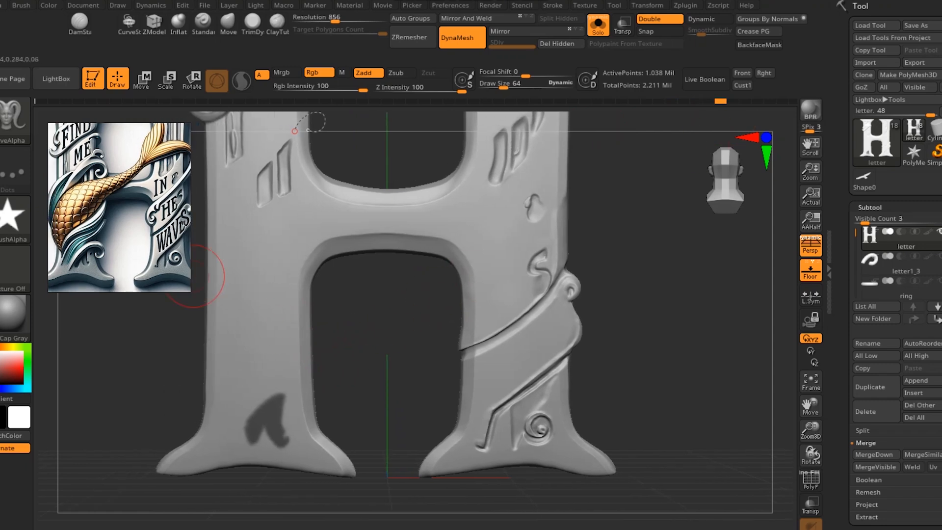
key("ctrl+shift+z")
key("ctrl+shift+z")
key("ctrl+shift+z")
key("ctrl+shift+z")
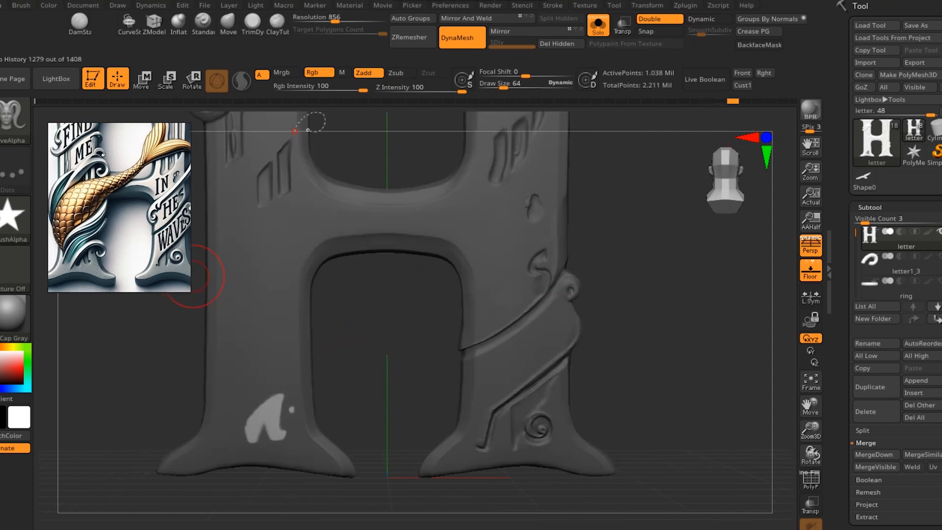
- Advance the letter's history through the carving of the left foot's ornament to the finished letter, showing the whole H
key("ctrl+shift+z")
key("ctrl+shift+z")
key("ctrl+shift+z")
key("ctrl+shift+z")
key("ctrl+shift+z")
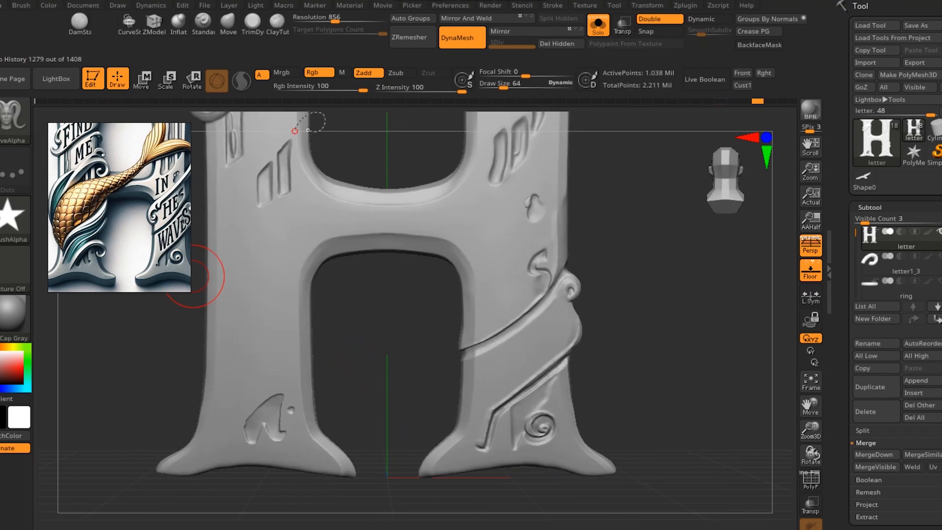
left_click_drag(658, 226, 687, 272, "alt")
key("ctrl+shift+z")
key("ctrl+shift+z")
key("ctrl+shift+z")
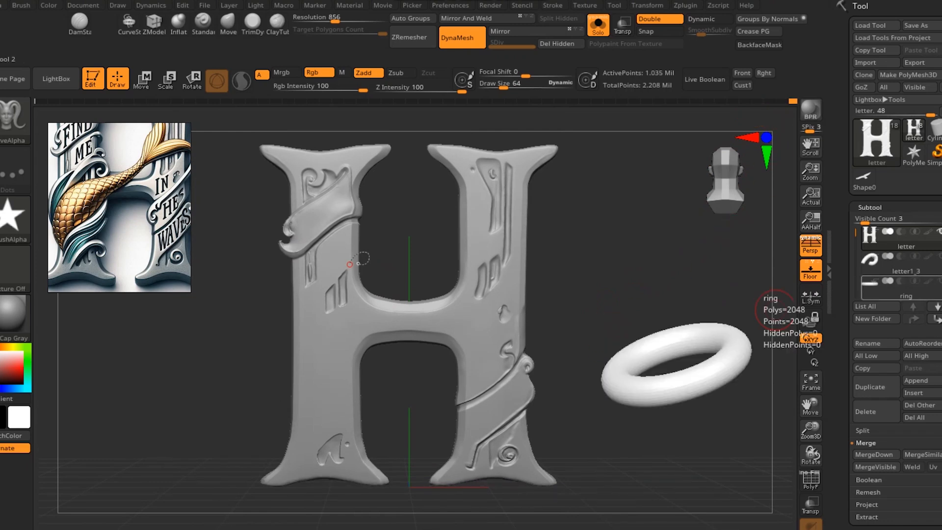
- Select the letter1_3 subtool, show the whole model and advance the small curl's history through its reshaping and remeshing at resolution 600
left_click(878, 263)
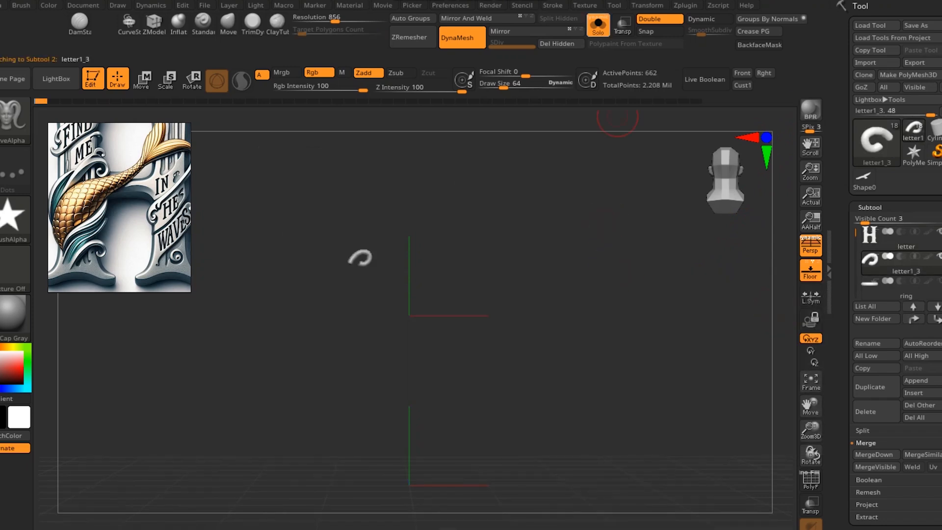
left_click(598, 25)
left_click_drag(599, 305, 564, 353, "alt")
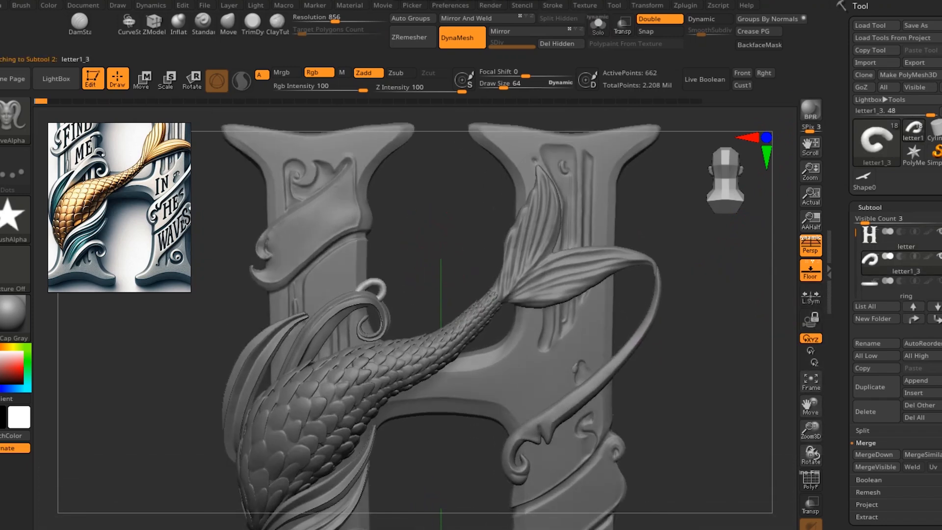
left_click_drag(40, 101, 115, 101)
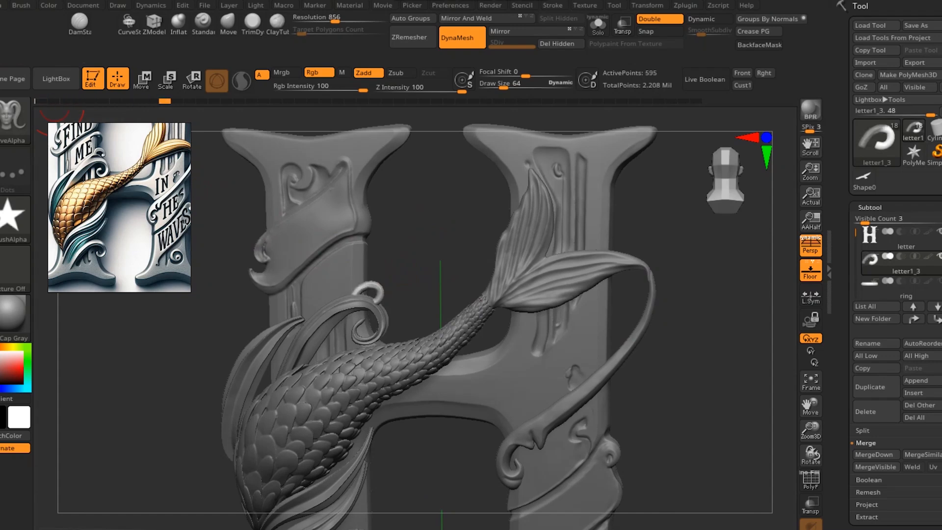
left_click_drag(227, 101, 363, 101)
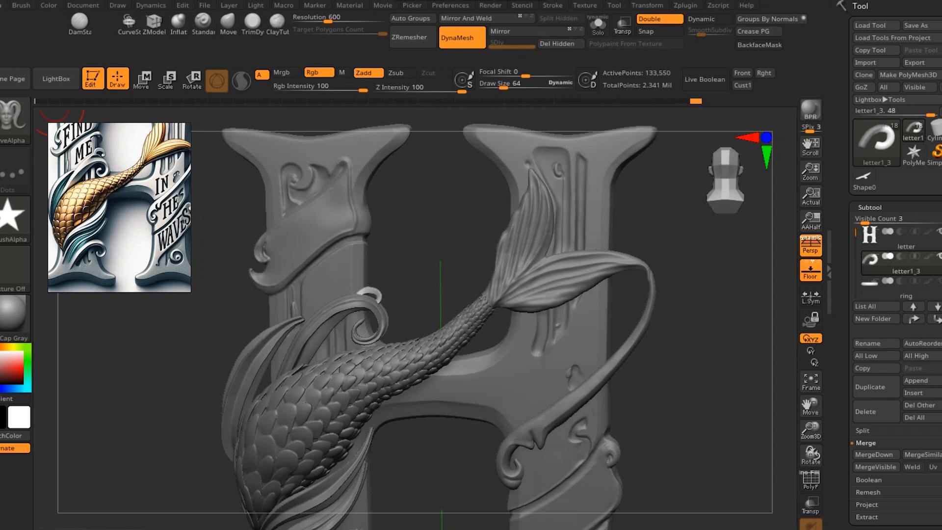
left_click(598, 25)
left_click(598, 25)
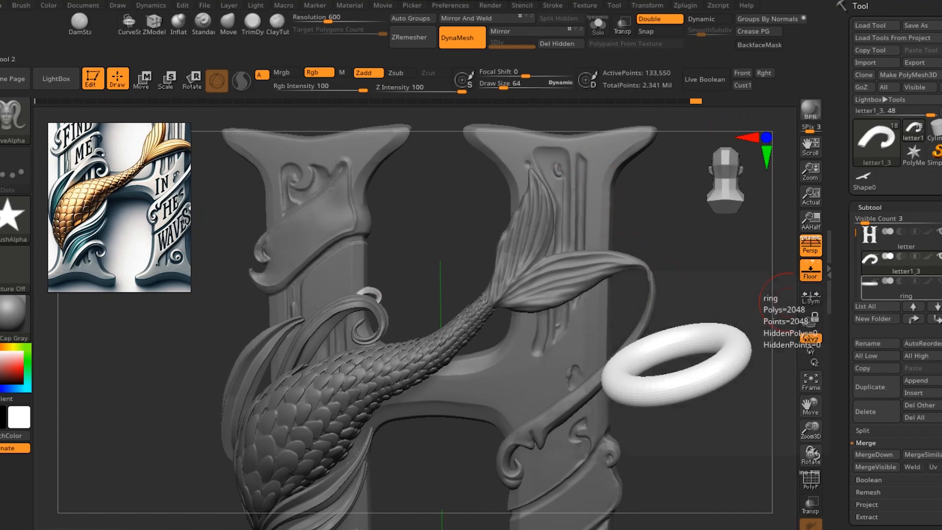
- Select the letter1_2 subtool and advance the history of this small banner curl, viewing it from an angle
left_click_drag(855, 232, 856, 236)
left_click(878, 285)
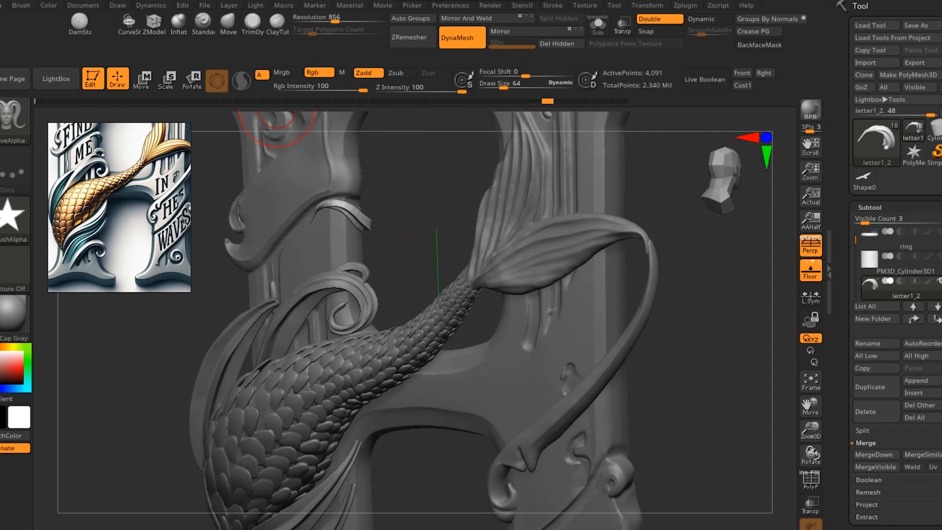
left_click_drag(472, 202, 138, 204)
left_click_drag(432, 309, 427, 269, "alt")
left_click_drag(740, 377, 734, 344, "alt")
- Replay the histories of the letter1_1 fin strand and the letter1 curled fin beside the mermaid tail
key("alt+Down")
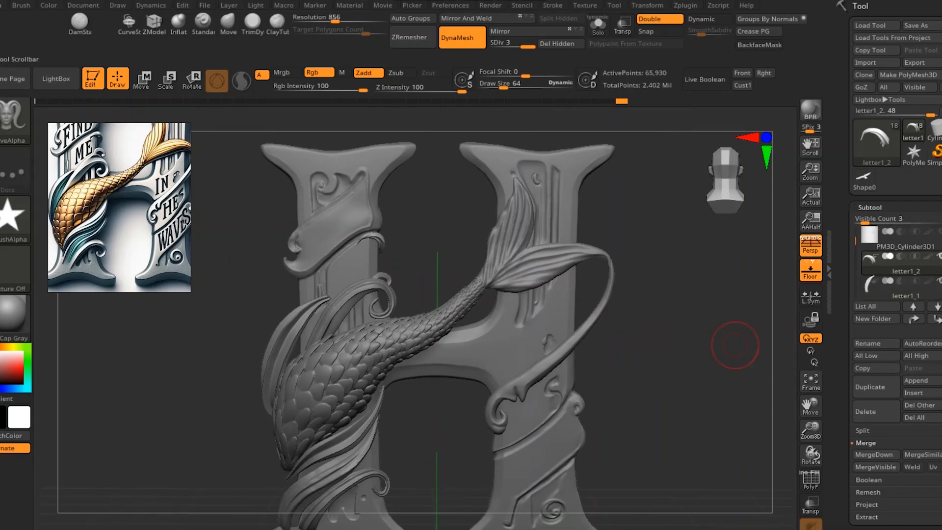
left_click_drag(696, 297, 696, 276, "alt")
left_click_drag(44, 101, 459, 102)
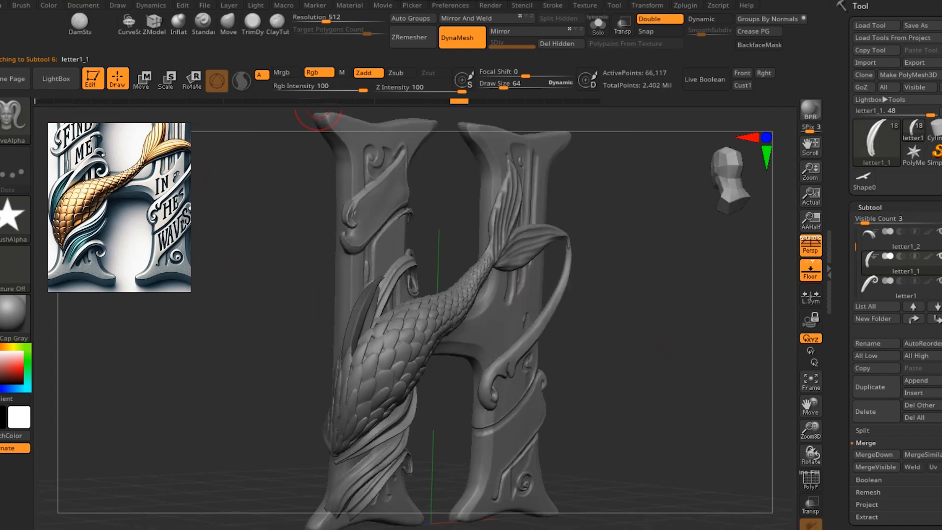
left_click_drag(572, 101, 591, 101)
left_click_drag(657, 255, 721, 275, "shift")
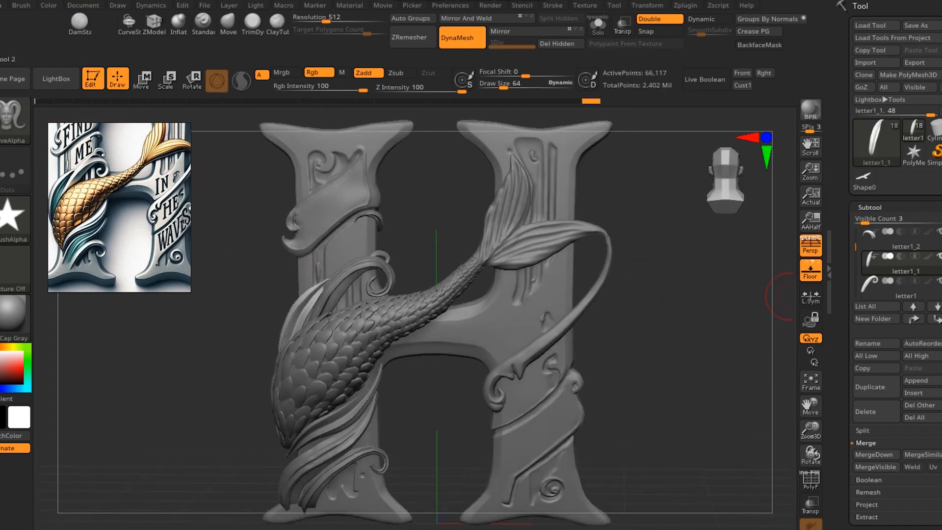
left_click(878, 287)
left_click_drag(41, 101, 363, 102)
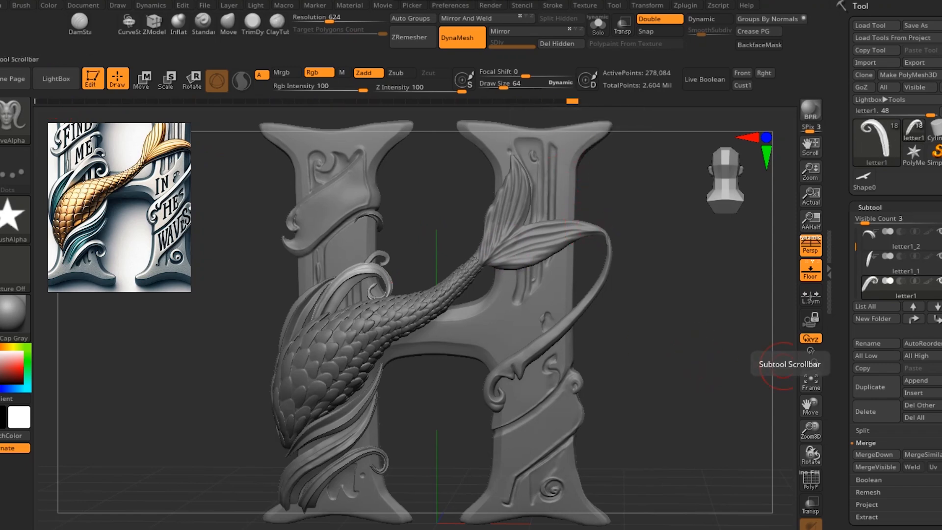
- Select the orna subtool and advance the long curved ornament's history through its shaping on the right leg
left_click_drag(856, 247, 856, 254)
left_click(883, 265)
left_click_drag(42, 101, 296, 101)
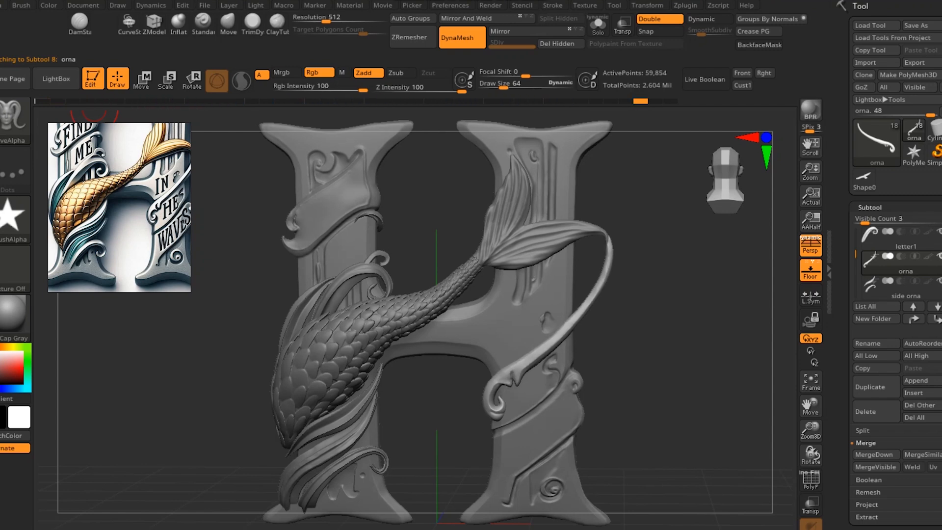
left_click_drag(640, 101, 670, 101)
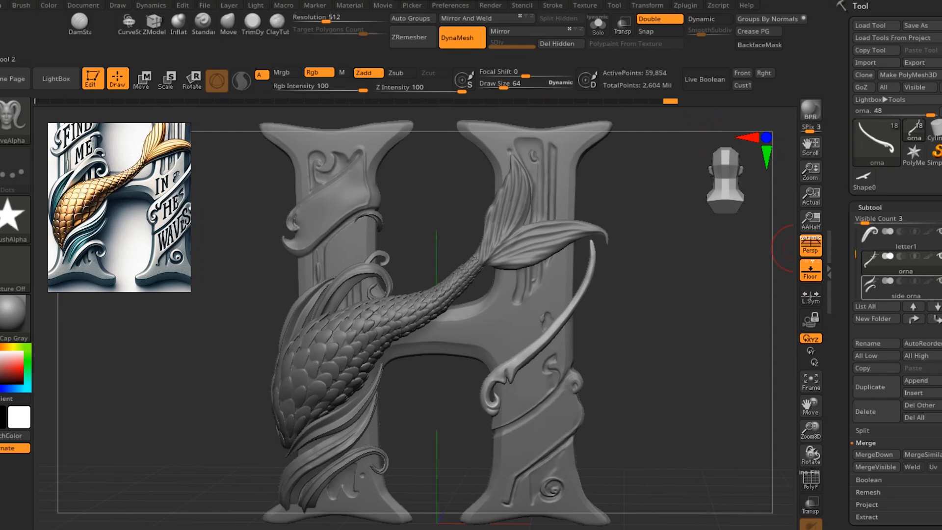
- Select the side orna subtool and advance the history of the fin strands at the left foot
left_click(580, 295, "alt")
left_click_drag(47, 101, 270, 102)
left_click_drag(343, 101, 467, 102)
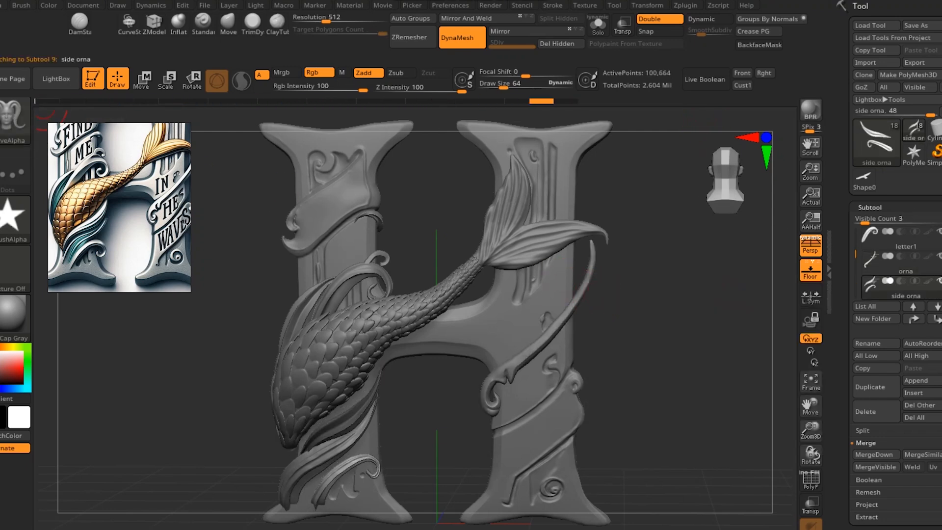
key("ctrl+shift+z")
- Select the single side orna subtool and step its history forward through the reshaping of the fin strand below the tail
left_click_drag(855, 253, 856, 258)
key("Down")
key("ctrl+shift+z")
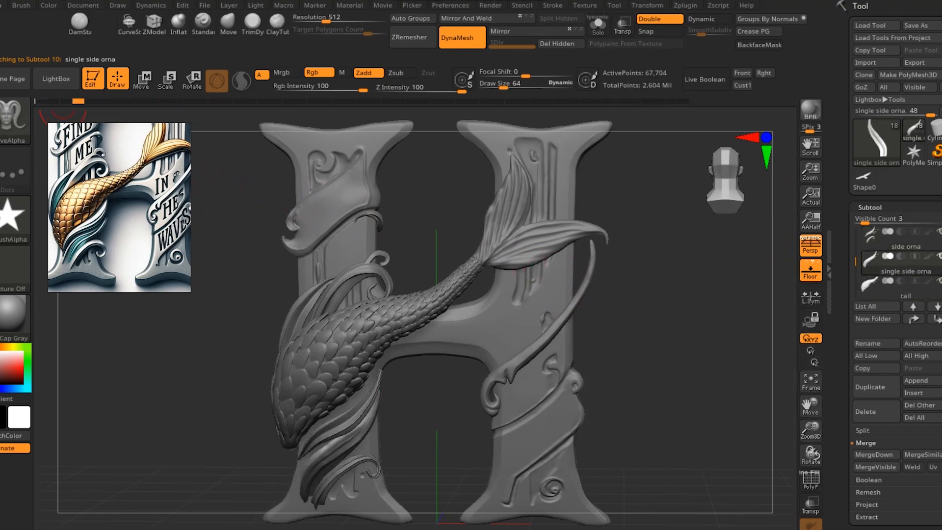
key("ctrl+shift+z")
key("ctrl+shift+z")
key("ctrl+shift+z")
key("ctrl+shift+z")
key("ctrl+shift+z")
key("ctrl+shift+z")
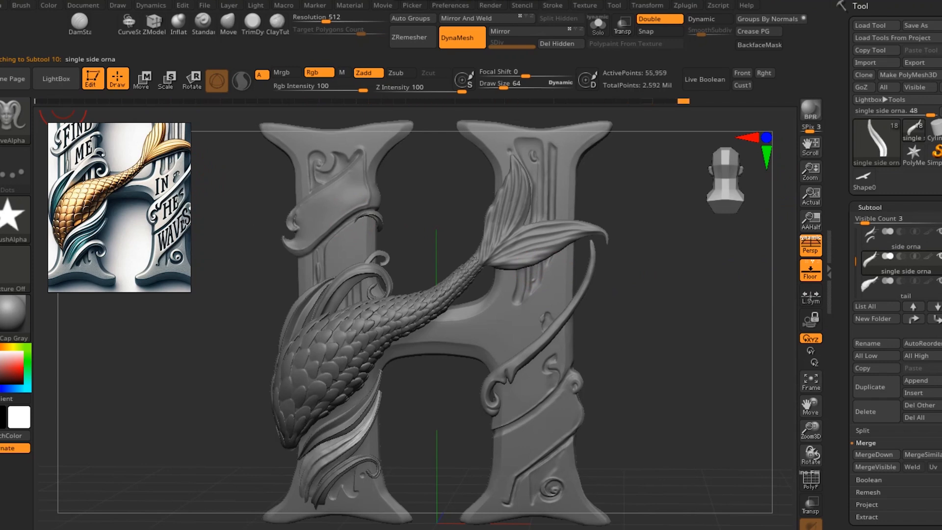
- Select the tail subtool and step its history forward through the reshaping of the scaled body
key("Down")
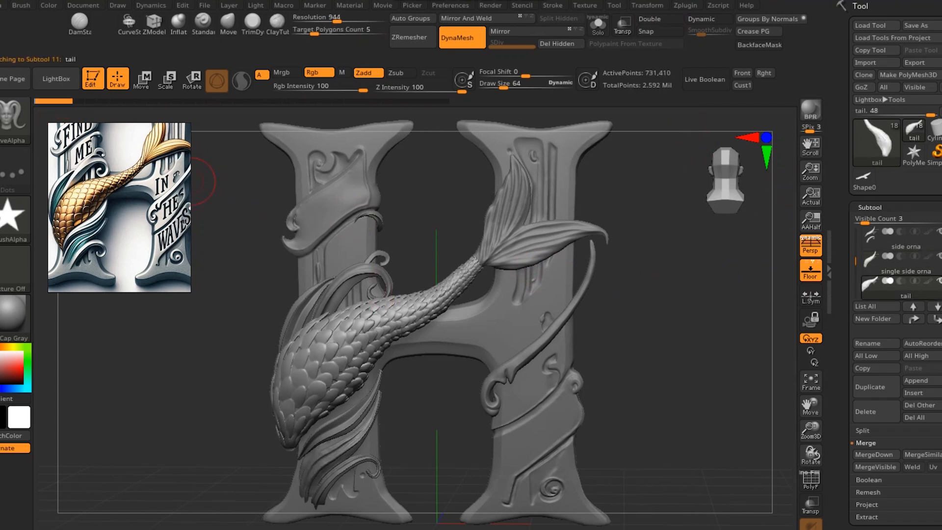
key("ctrl+shift+z")
key("ctrl+shift+z")
key("ctrl+shift+z")
key("ctrl+shift+z")
key("ctrl+shift+z")
key("ctrl+shift+z")
key("ctrl+shift+z")
key("ctrl+shift+z")
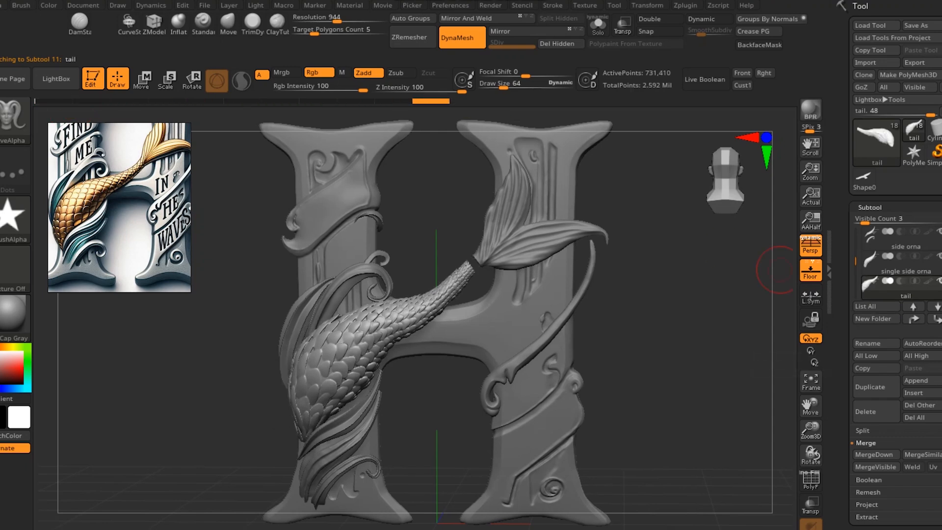
- Select the Shape009 fluke and step its history forward through the reshaping of its two lobes, showing the whole H
key("Down")
key("ctrl+shift+z")
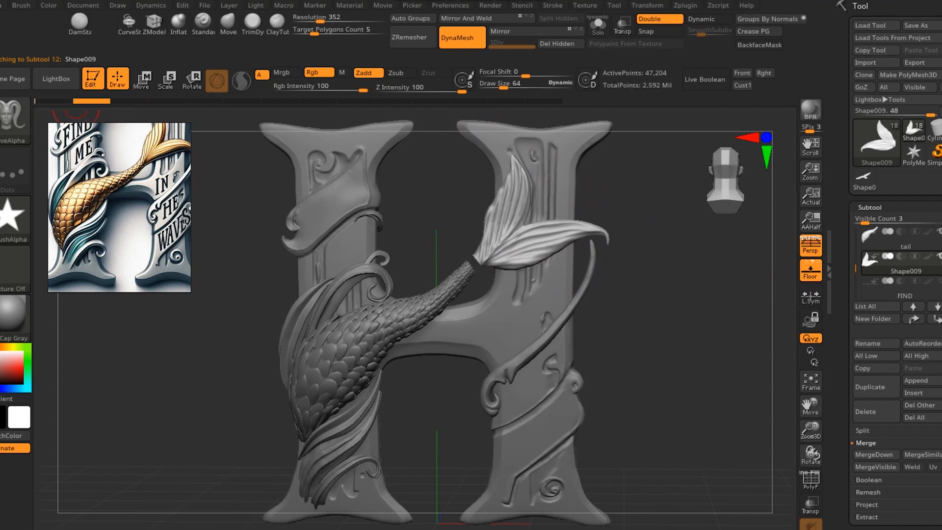
key("ctrl+shift+z")
key("ctrl+shift+z")
key("ctrl+shift+z")
key("ctrl+shift+z")
key("ctrl+shift+z")
key("ctrl+shift+z")
key("ctrl+shift+z")
key("ctrl+shift+z")
key("ctrl+shift+z")
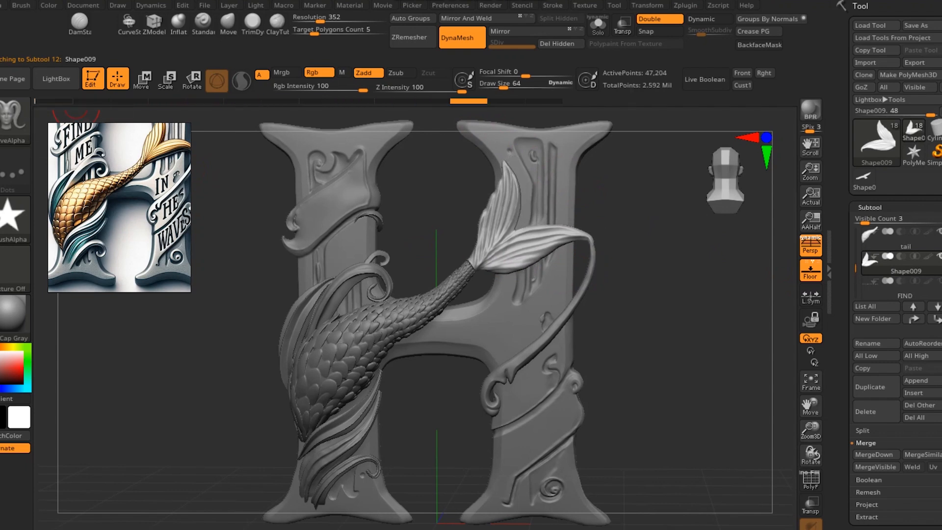
left_click_drag(642, 324, 632, 312, "alt")
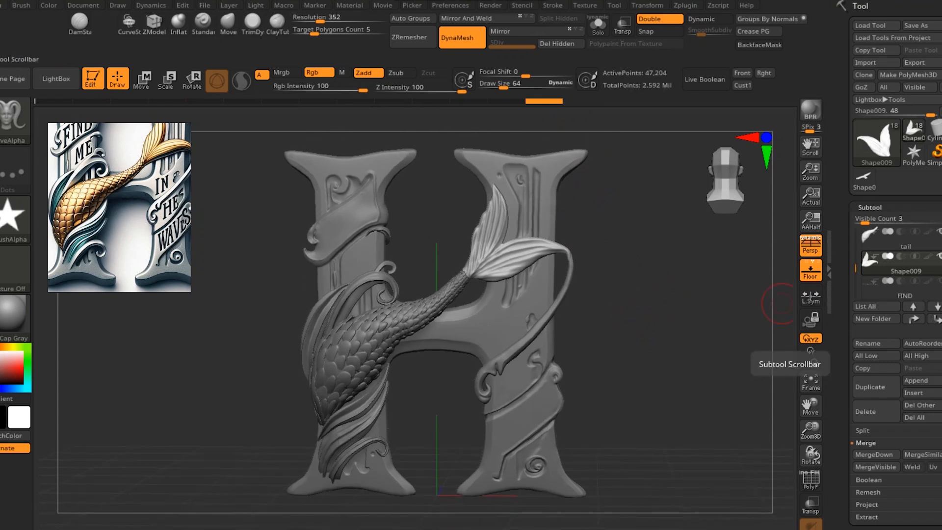
- Make the FIND text subtool visible, select it, and isolate and frame it for viewing from its readable side
left_click_drag(855, 269, 855, 271)
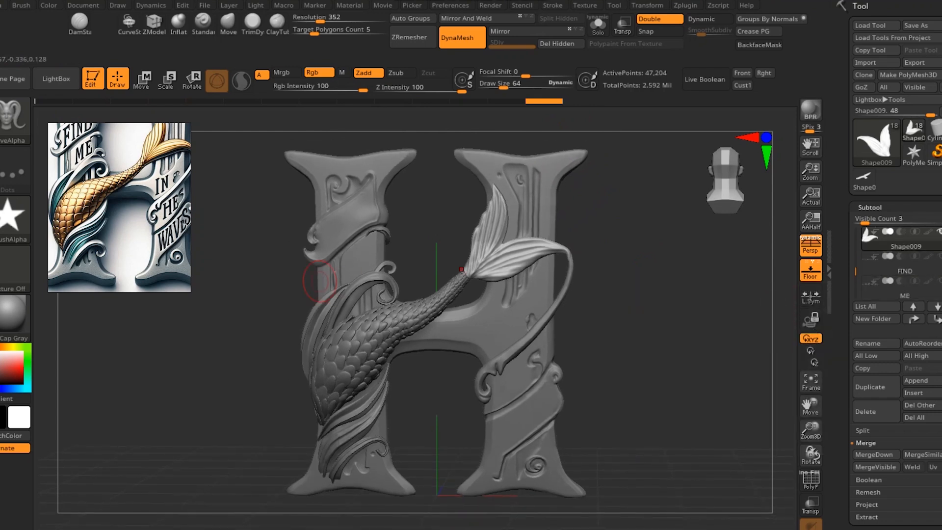
left_click(939, 256)
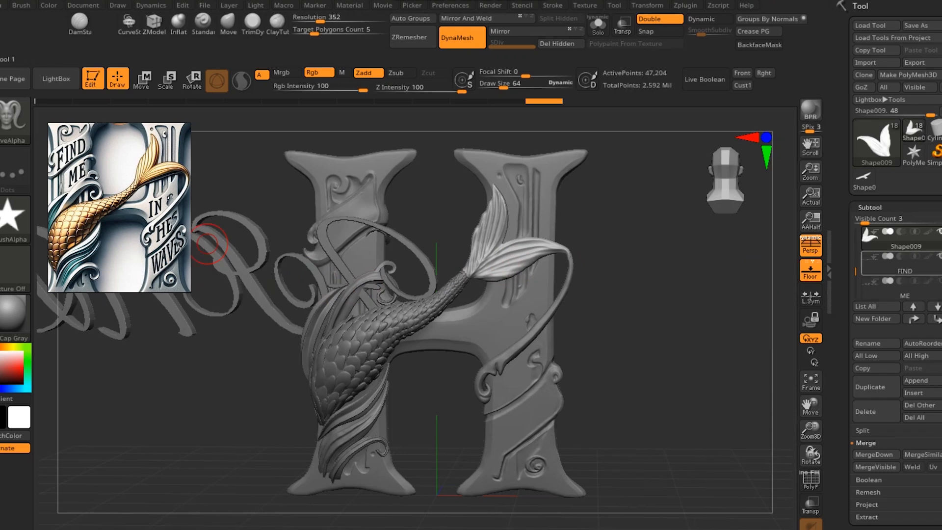
left_click(904, 265)
left_click(598, 24)
key("f")
left_click_drag(609, 401, 330, 360)
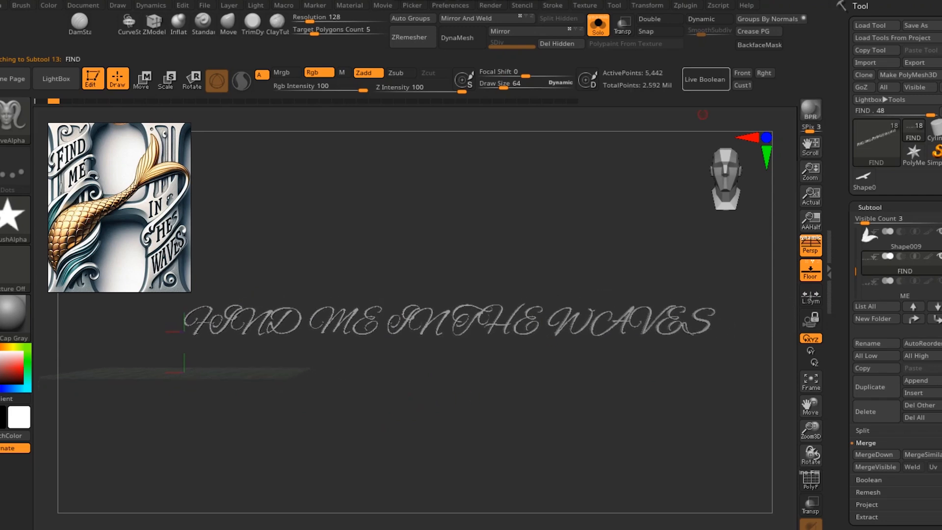
- Load the GreatVibes-Regular font file from disk in Text 3D & Vector Shapes
left_click(685, 5)
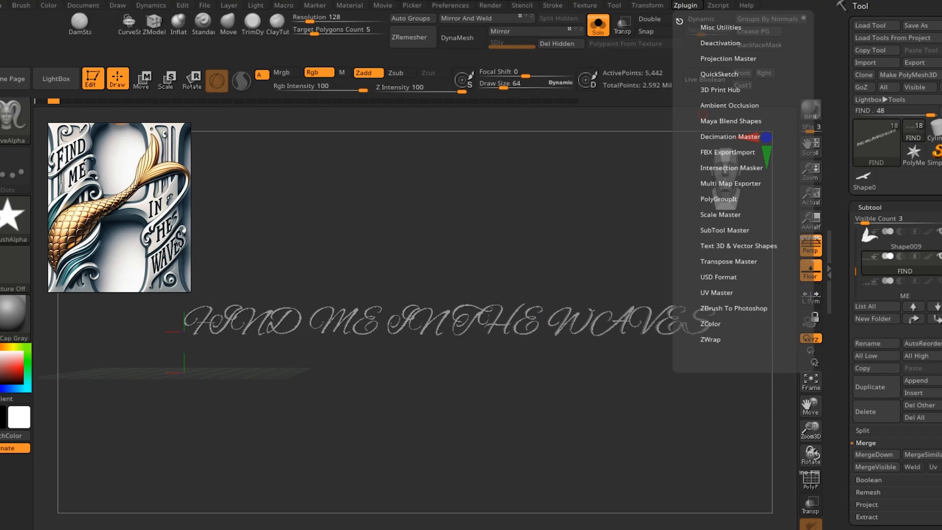
left_click(738, 246)
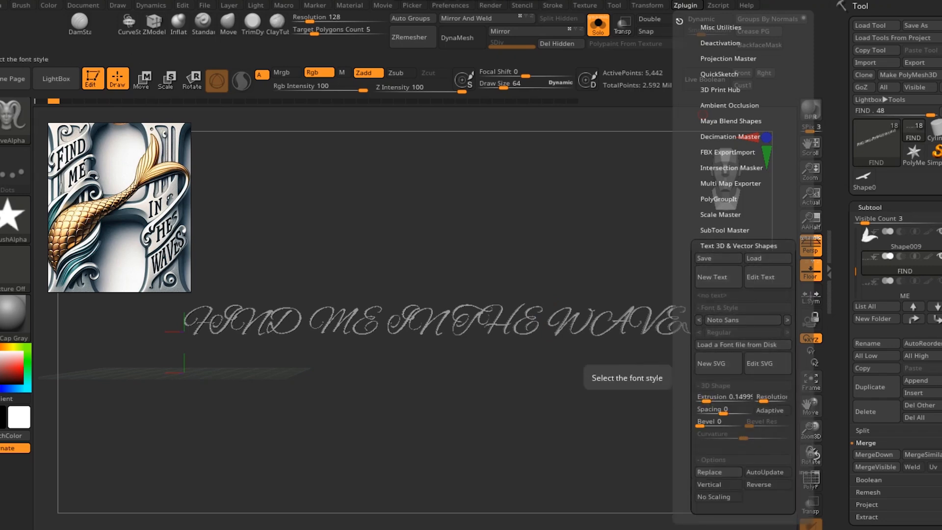
left_click(743, 344)
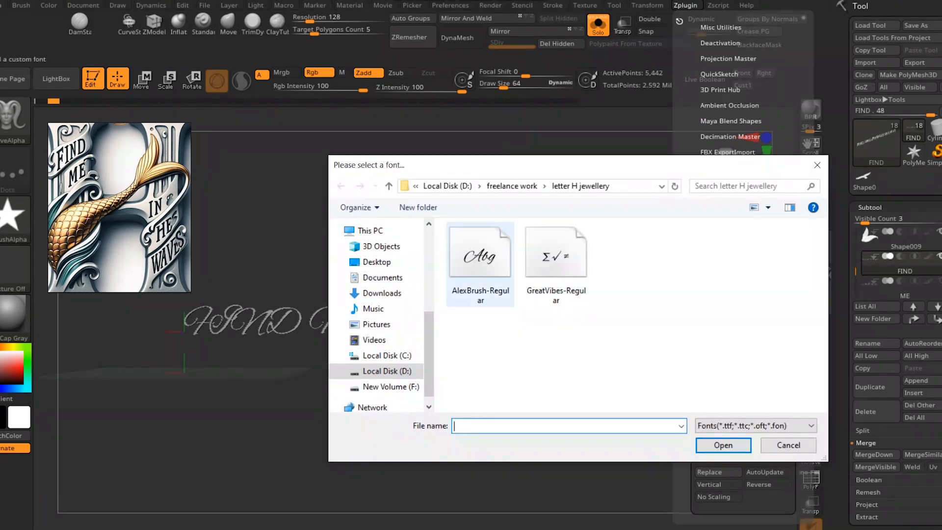
left_click(555, 255)
left_click(723, 445)
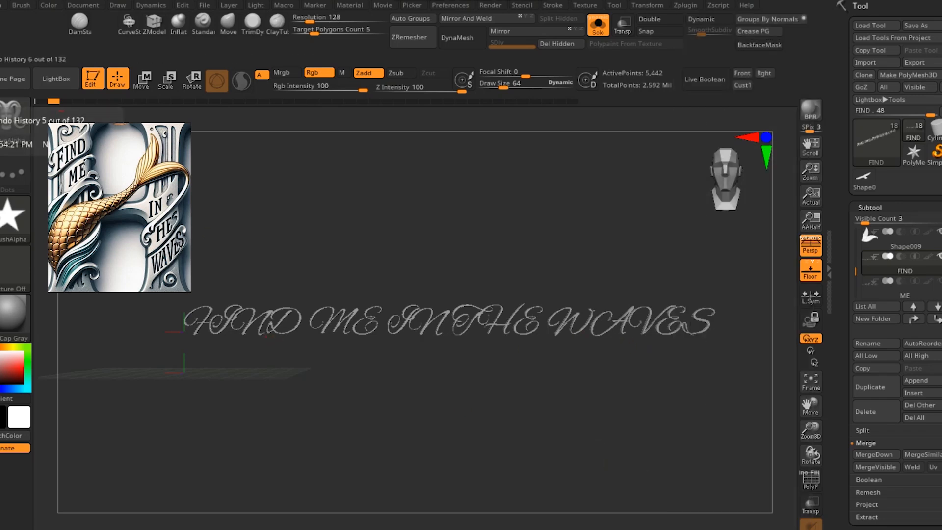
- Step the FIND subtool's history forward through the uppercase script text to the version with a space between IN and THE
left_click(65, 102)
mouse_move(372, 204)
left_mouse_down("alt")
mouse_move(372, 167)
mouse_move(427, 207)
mouse_move(410, 212)
mouse_move(465, 234)
left_mouse_up("alt")
key("ctrl+shift+z")
key("ctrl+shift+z")
key("ctrl+shift+z")
key("ctrl+shift+z")
key("ctrl+shift+z")
key("ctrl+shift+z")
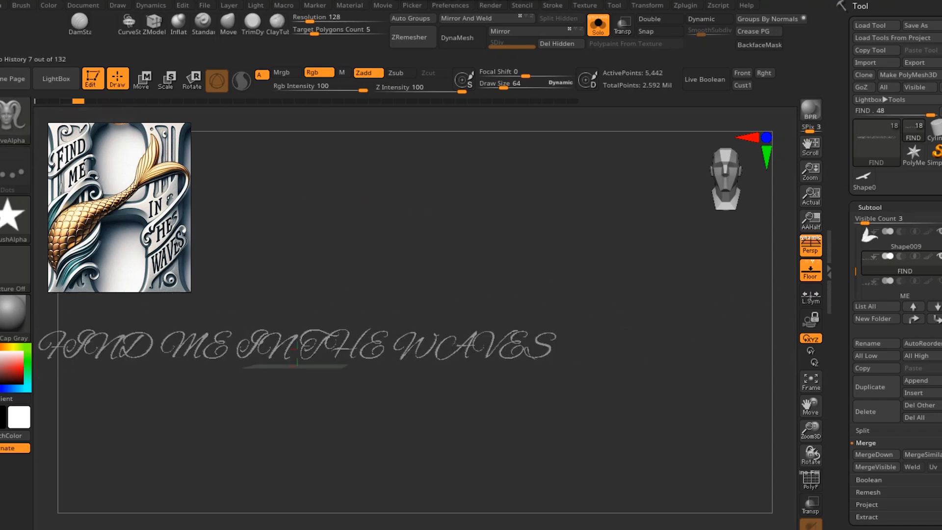
key("ctrl+shift+z")
key("ctrl+shift+z")
key("ctrl+shift+z")
key("ctrl+shift+z")
key("ctrl+shift+z")
key("ctrl+shift+z")
key("ctrl+shift+z")
key("ctrl+shift+z")
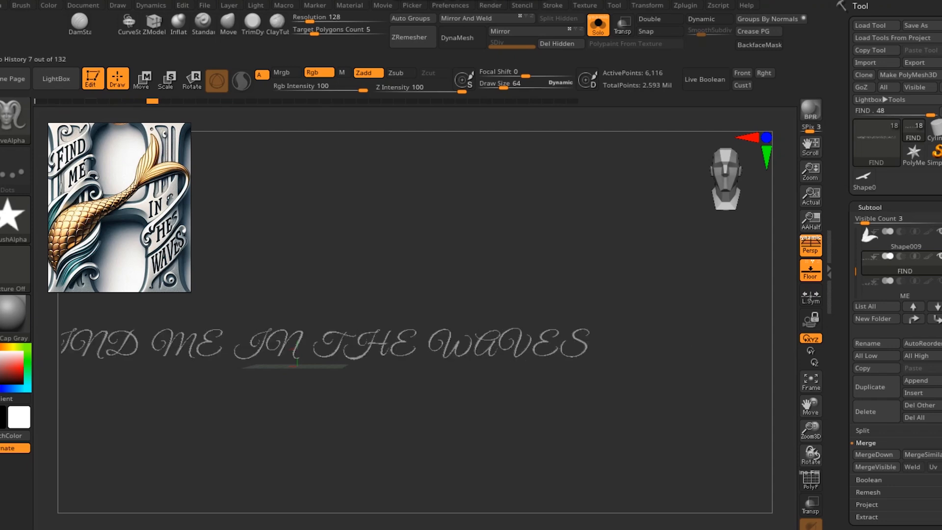
- Advance the text's history through the lowercase wording to the capitalised "Find Me In The Waves"
left_click_drag(321, 230, 498, 241, "alt")
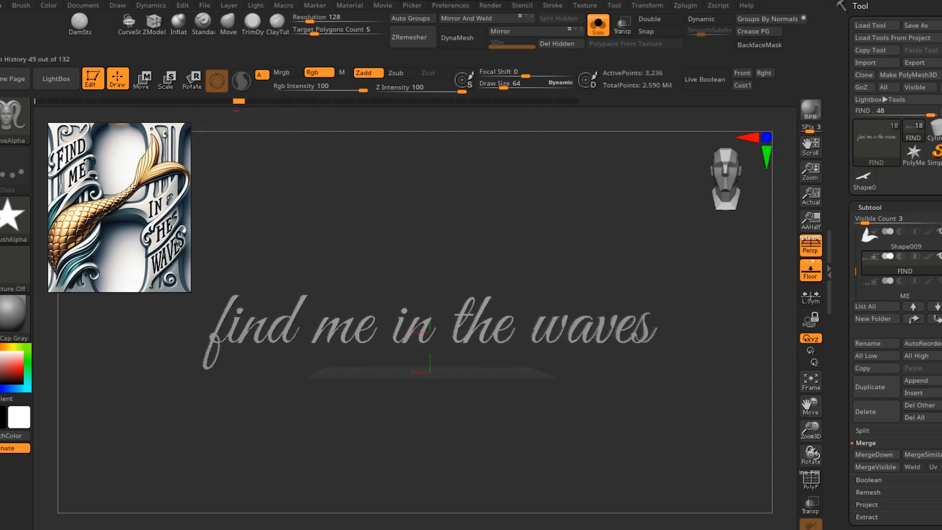
key("ctrl+shift+z")
key("ctrl+shift+z")
key("ctrl+shift+z")
key("ctrl+shift+z")
key("ctrl+shift+z")
key("ctrl+shift+z")
key("ctrl+shift+z")
key("ctrl+shift+z")
key("ctrl+shift+z")
key("ctrl+shift+z")
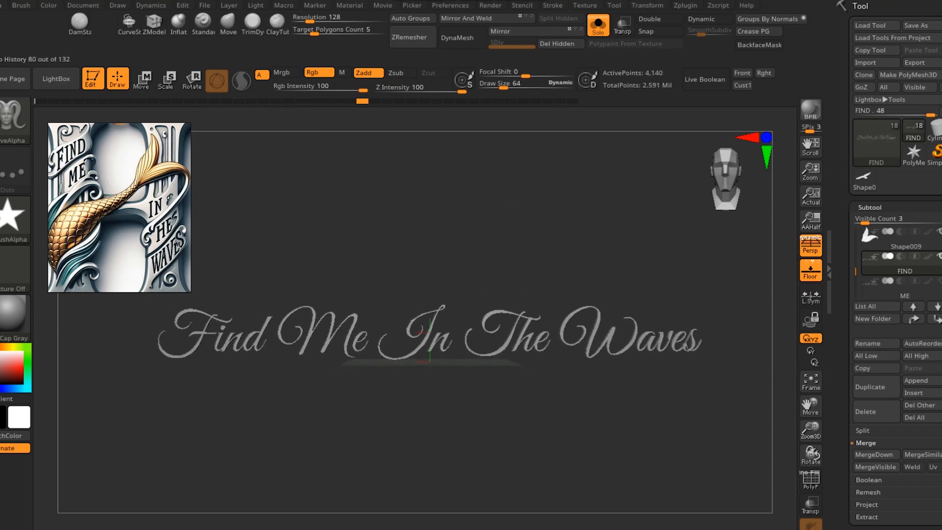
- Advance the text's history to the separated word "Find", then frame it and turn it to its readable side
key("ctrl+shift+z")
key("ctrl+shift+z")
key("ctrl+shift+z")
key("ctrl+shift+z")
key("ctrl+shift+z")
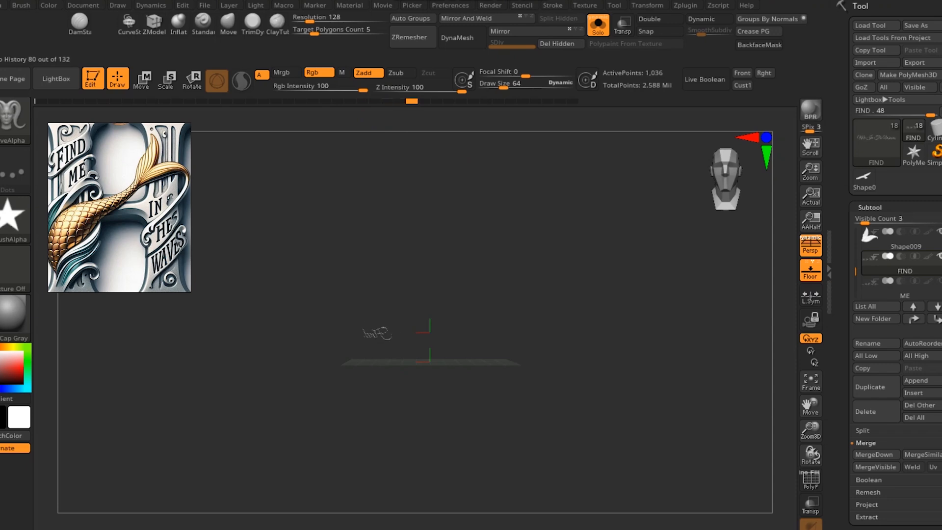
key("f")
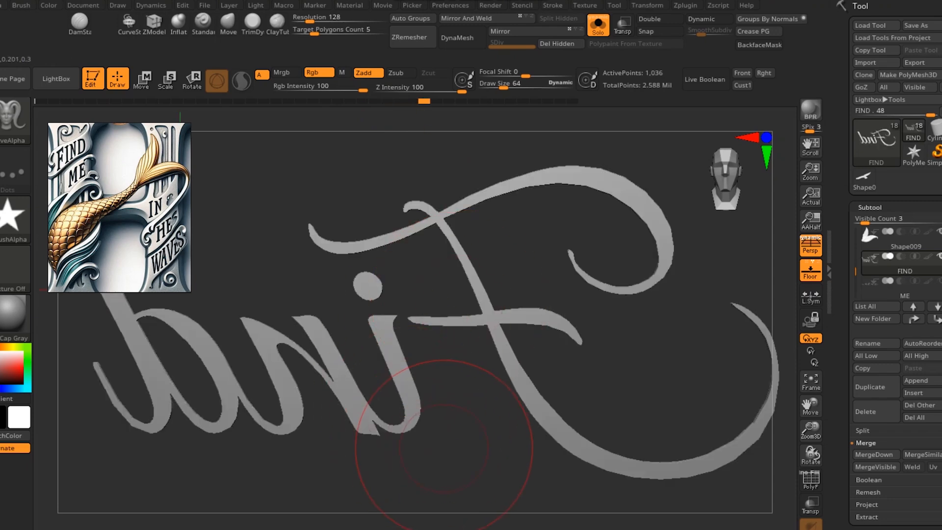
left_click_drag(444, 448, 432, 393, "alt")
left_click_drag(324, 441, 511, 449)
left_click_drag(432, 462, 427, 439, "alt")
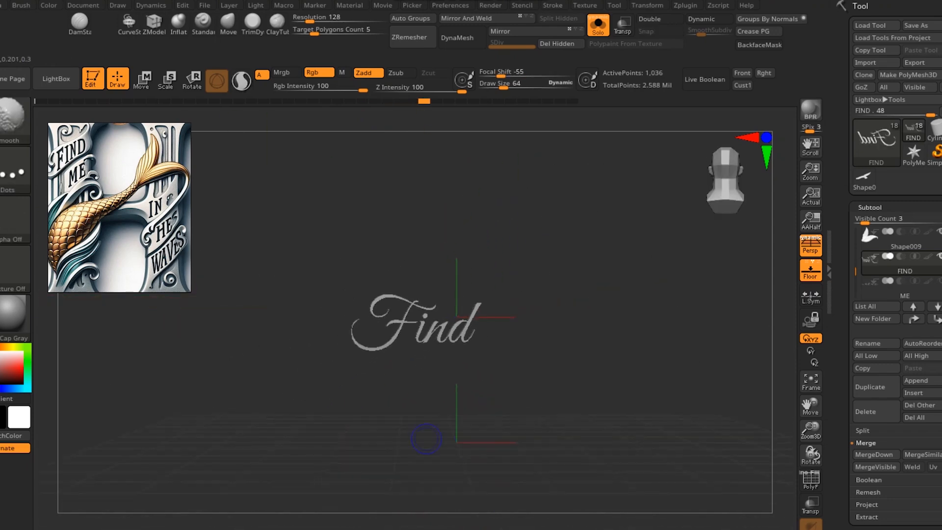
- Show the full model again and advance the history of "Find" through its placement and fitting on the upper left banner
mouse_move(425, 101)
left_mouse_down()
mouse_move(474, 101)
mouse_move(441, 135)
mouse_move(418, 119)
mouse_move(404, 148)
left_mouse_up()
left_click(598, 24)
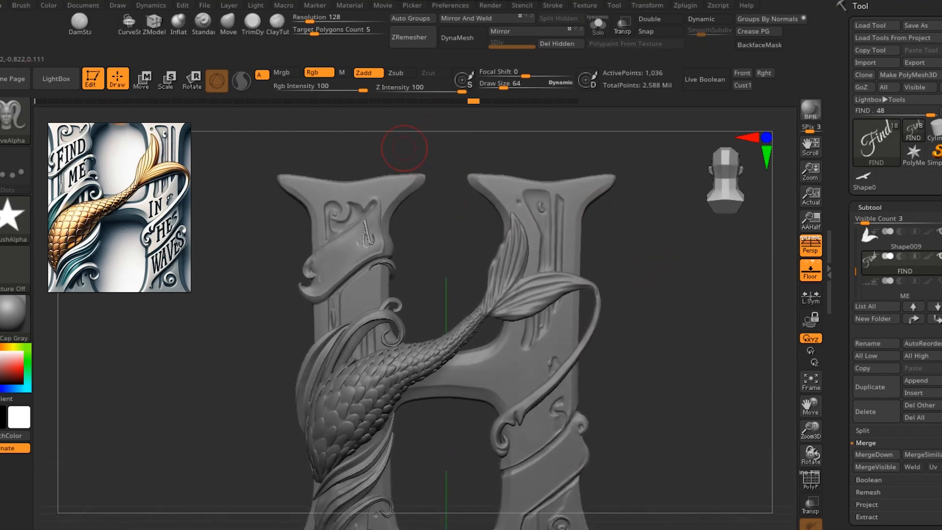
left_click_drag(473, 101, 547, 101)
mouse_move(453, 221)
left_mouse_down()
mouse_move(441, 225)
mouse_move(432, 182)
mouse_move(448, 253)
left_mouse_up()
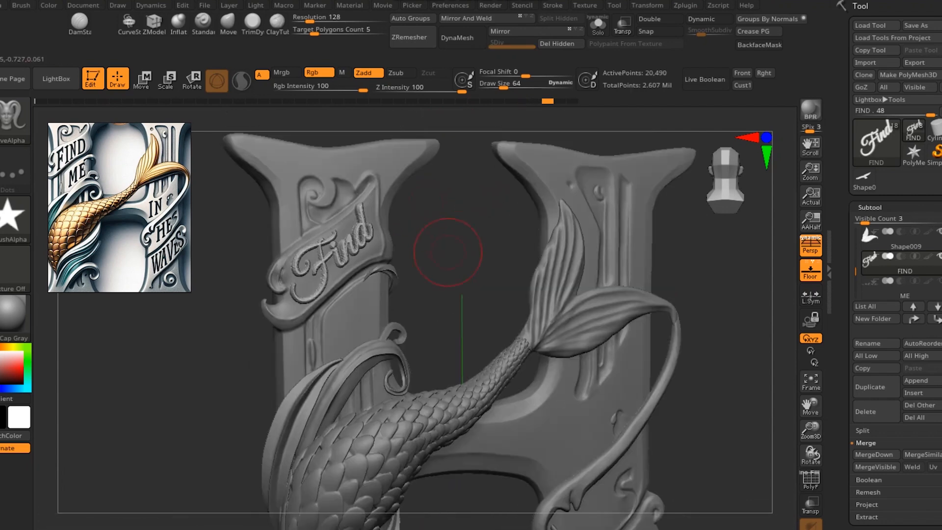
left_click_drag(548, 101, 572, 101)
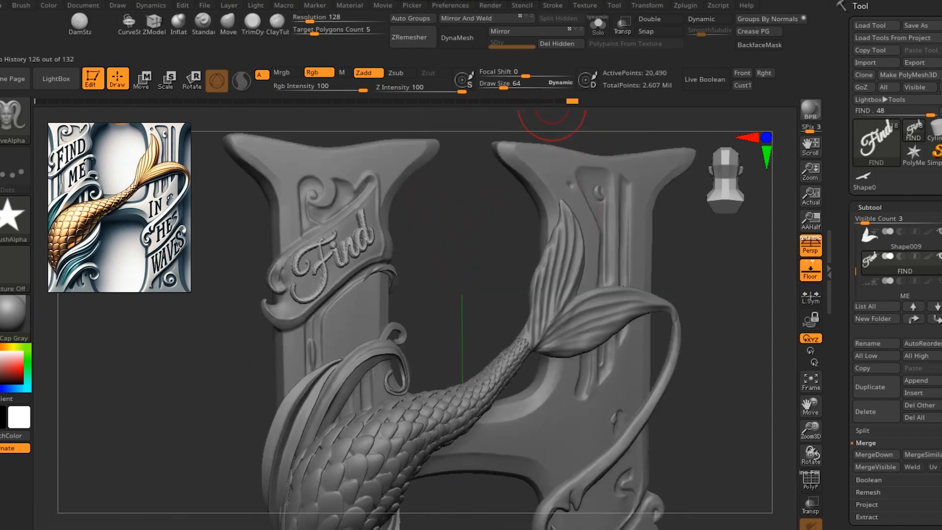
left_click_drag(464, 278, 389, 170)
- Show the ME subtool, advance its history to the finished "Me" below the upper left banner, and bring IN and THE into the list
left_click(874, 291)
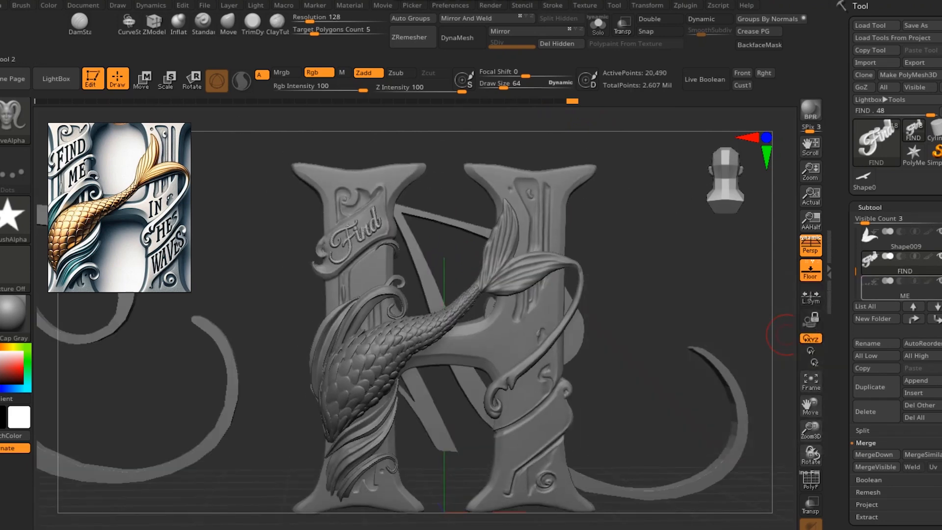
left_click_drag(60, 101, 761, 101)
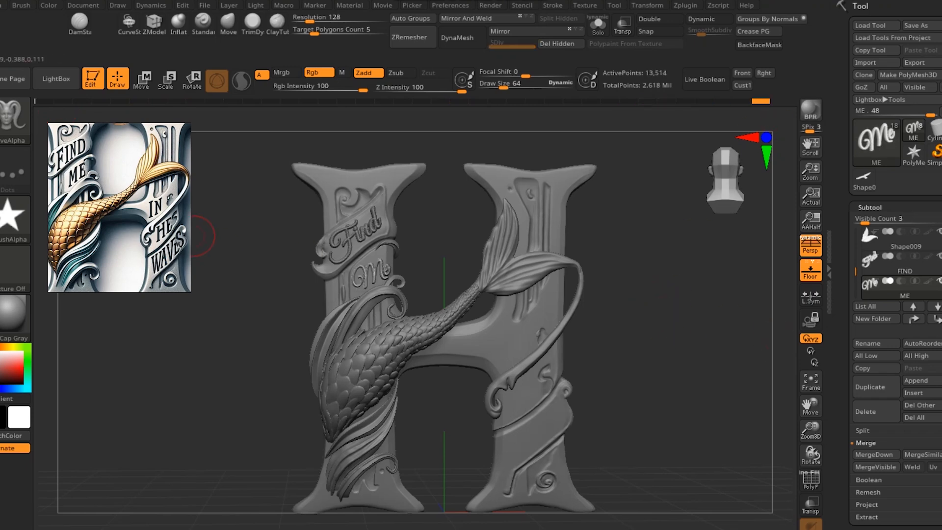
left_click_drag(856, 270, 856, 278)
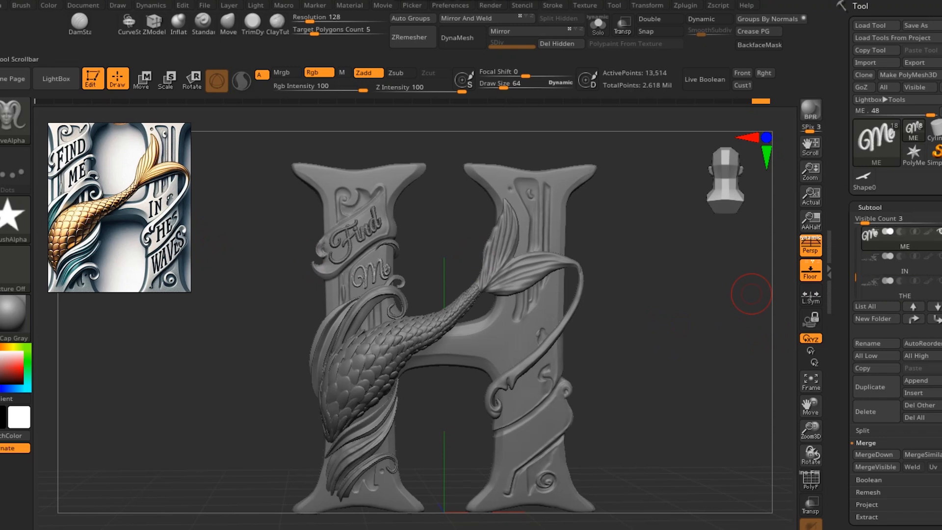
- Show the IN subtool and advance its history from the oversized lettering to the finished "In" on the right column
left_click(939, 256)
left_click(905, 263)
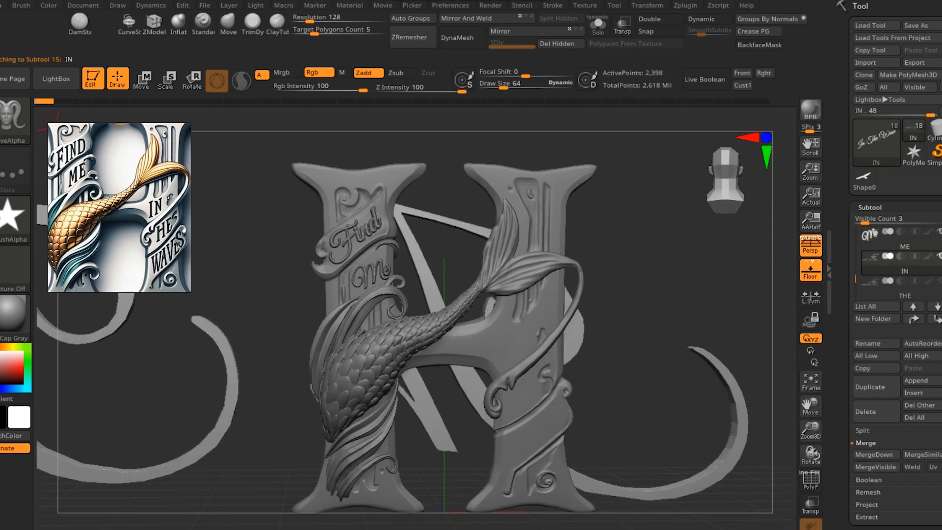
key("ctrl+shift+z")
key("ctrl+shift+z")
key("ctrl+shift+z")
key("ctrl+shift+z")
key("ctrl+shift+z")
key("ctrl+shift+z")
key("ctrl+shift+z")
key("ctrl+shift+z")
key("ctrl+shift+z")
key("ctrl+shift+z")
key("ctrl+shift+z")
key("ctrl+shift+z")
key("ctrl+shift+z")
key("ctrl+shift+z")
key("ctrl+shift+z")
key("ctrl+shift+z")
key("ctrl+shift+z")
key("ctrl+shift+z")
key("ctrl+shift+z")
key("ctrl+shift+z")
key("ctrl+shift+z")
key("ctrl+shift+z")
key("ctrl+shift+z")
key("ctrl+shift+z")
key("ctrl+shift+z")
key("ctrl+shift+z")
key("ctrl+shift+z")
key("ctrl+shift+z")
key("ctrl+shift+z")
key("ctrl+shift+z")
key("ctrl+shift+z")
key("ctrl+shift+z")
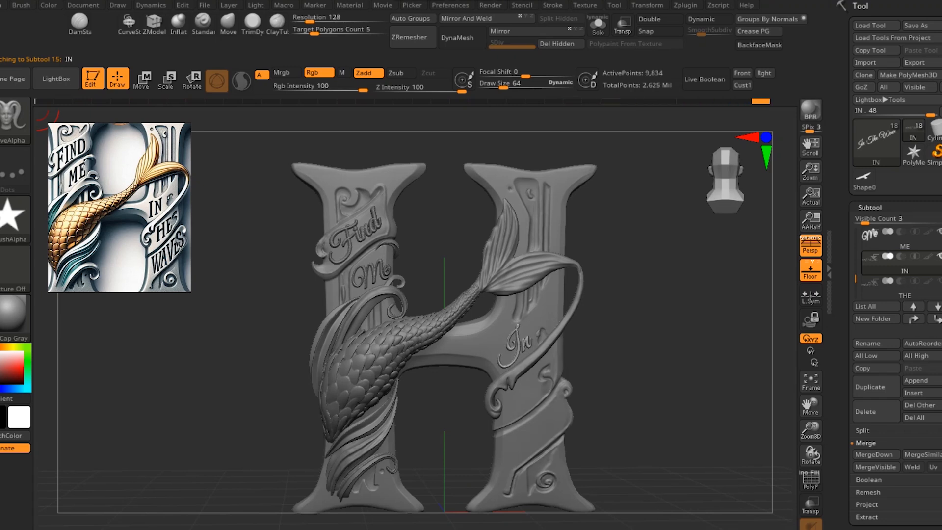
- Show the THE and WAVES subtools and advance their histories to the finished words on the lower right column
left_click_drag(751, 170, 733, 158, "alt")
left_click(904, 288)
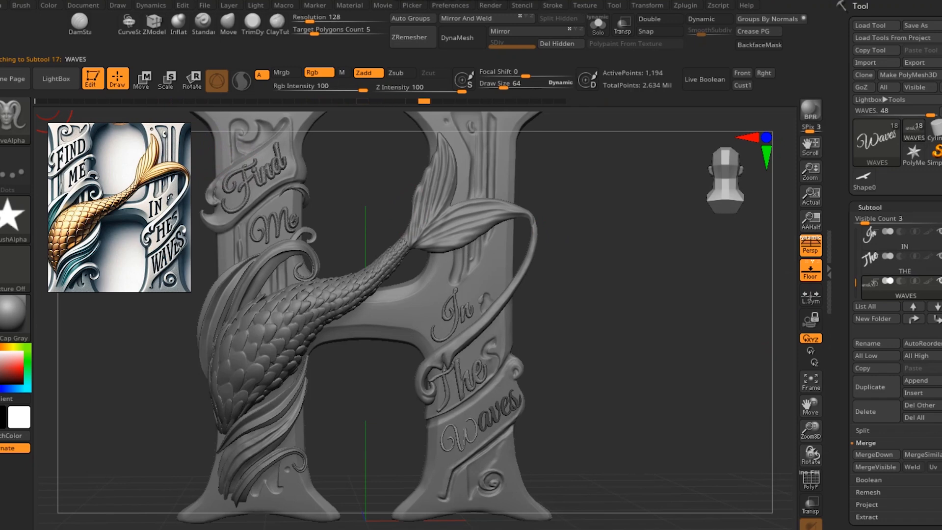
left_click_drag(572, 343, 623, 329)
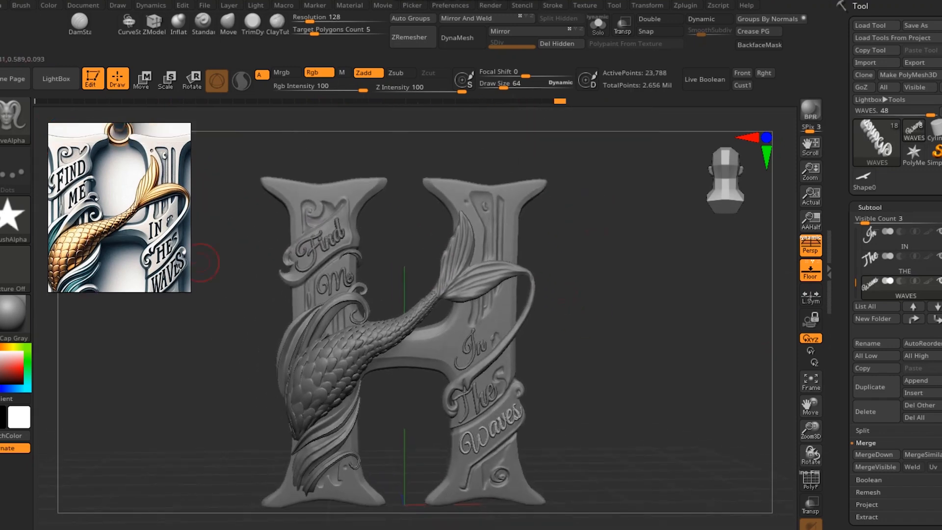
- Show and select the ring subtool, and point out Ring3D among the meshes available for insertion
scroll(855, 256, "up", 5)
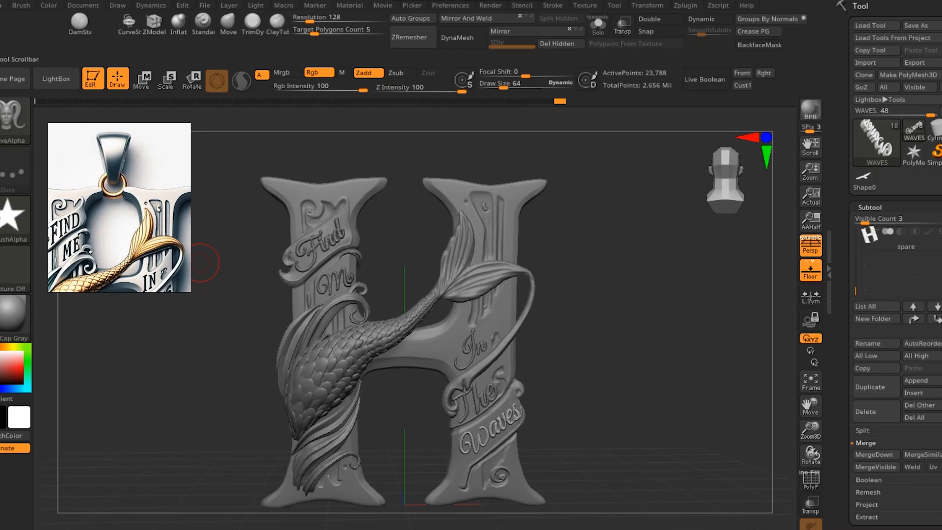
left_click(883, 287)
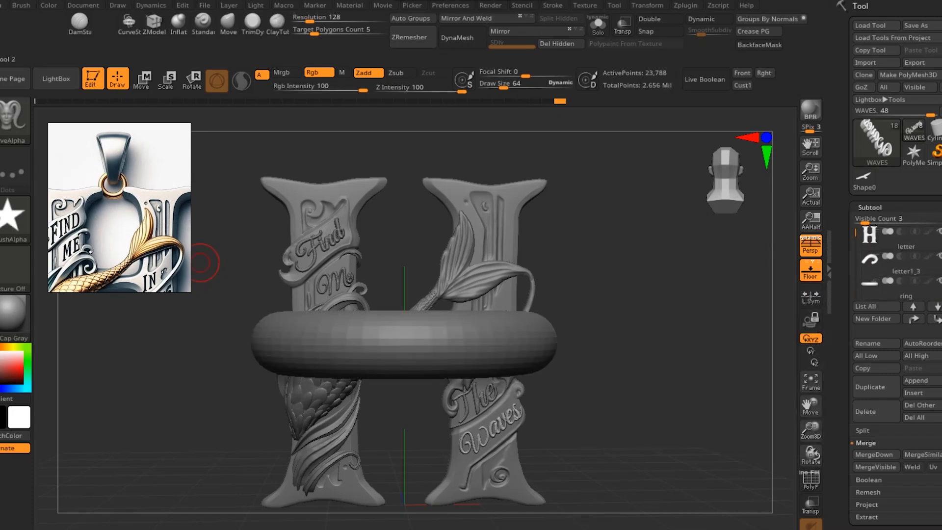
left_click_drag(623, 309, 624, 343)
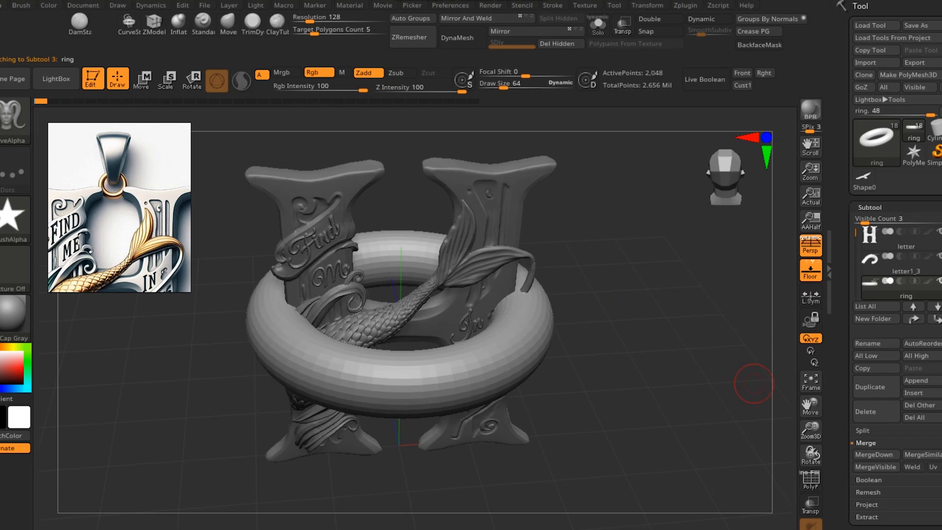
left_click(921, 393)
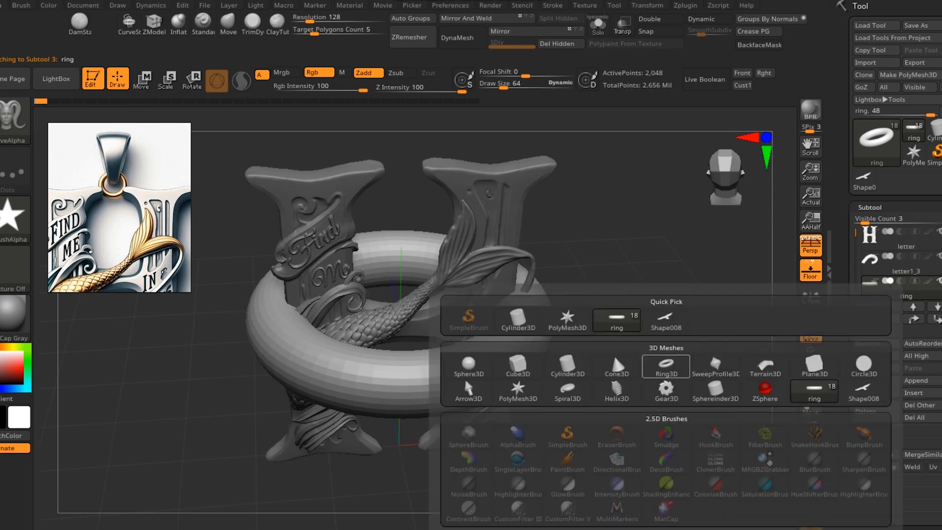
left_click(665, 367)
- Advance the ring's history through its placement between the H's upper serifs to the ribbed DynaMesh version
left_click_drag(574, 275, 560, 359, "shift")
mouse_move(593, 299)
left_mouse_down("shift")
mouse_move(608, 277)
mouse_move(628, 294)
mouse_move(597, 388)
left_mouse_up("shift")
left_click_drag(91, 101, 177, 101)
mouse_move(413, 294)
left_mouse_down("alt")
mouse_move(432, 268)
mouse_move(426, 344)
left_mouse_up("alt")
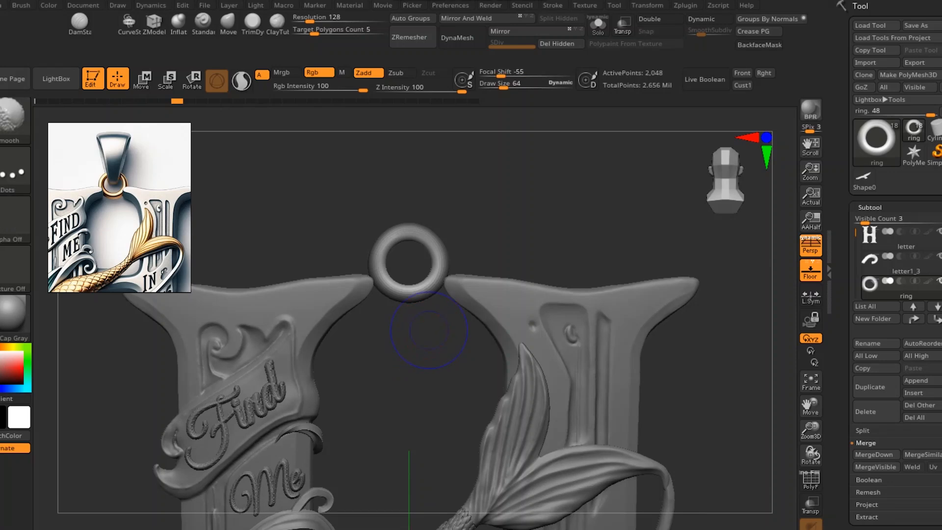
left_click_drag(177, 101, 325, 101)
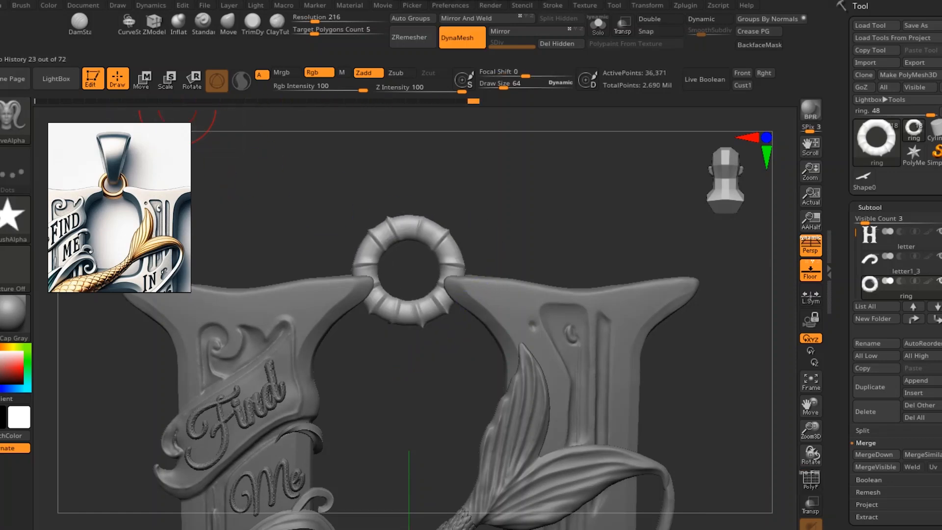
- Show and select the PM3D_Cylinder3D1 subtool and isolate it with its polygon wireframe displayed
left_click_drag(706, 339, 693, 238, "alt")
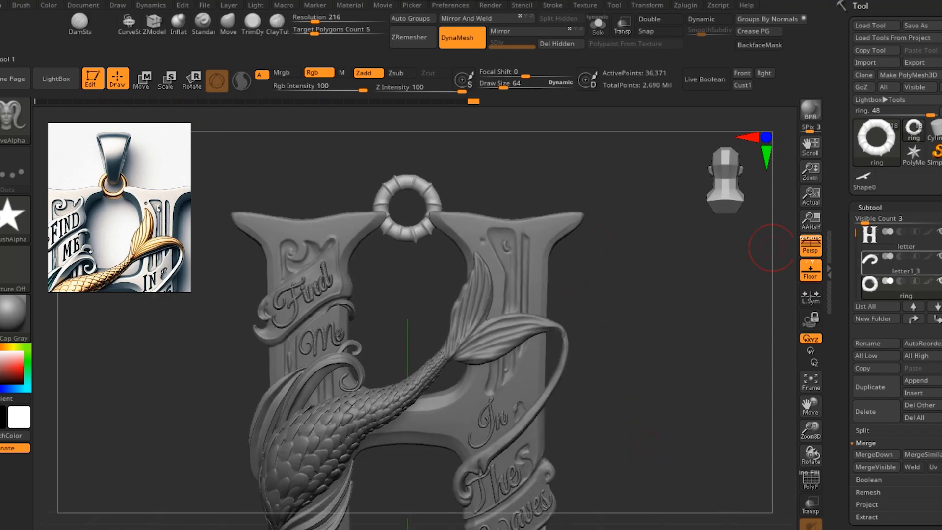
scroll(829, 275, "down", 2)
left_click(897, 265)
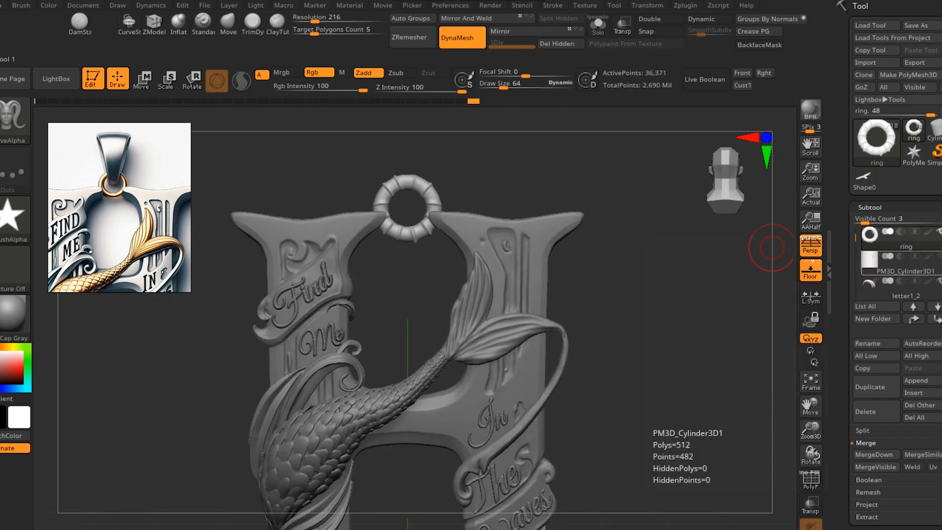
left_click(598, 25)
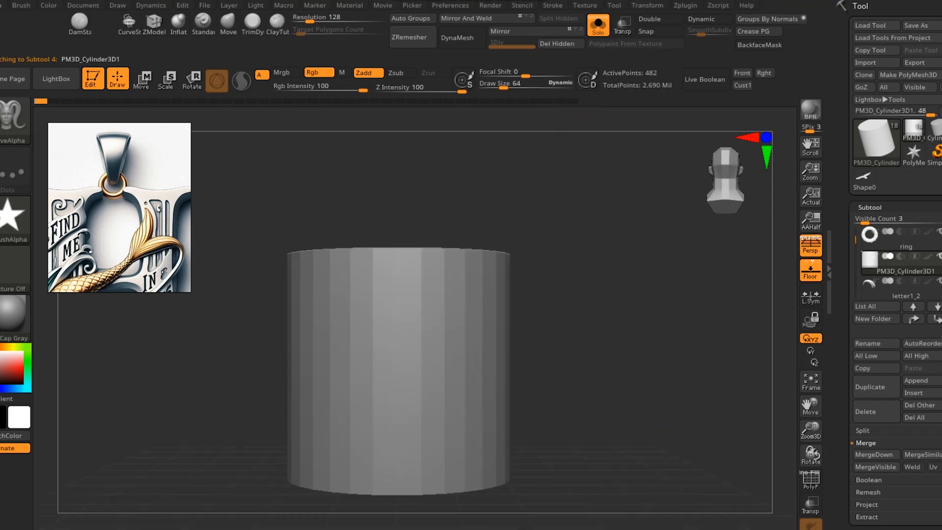
key("shift+f")
left_click_drag(625, 385, 611, 388)
- Advance the cylinder's history through the flattened low-poly disc to the hollow band
left_click(53, 101)
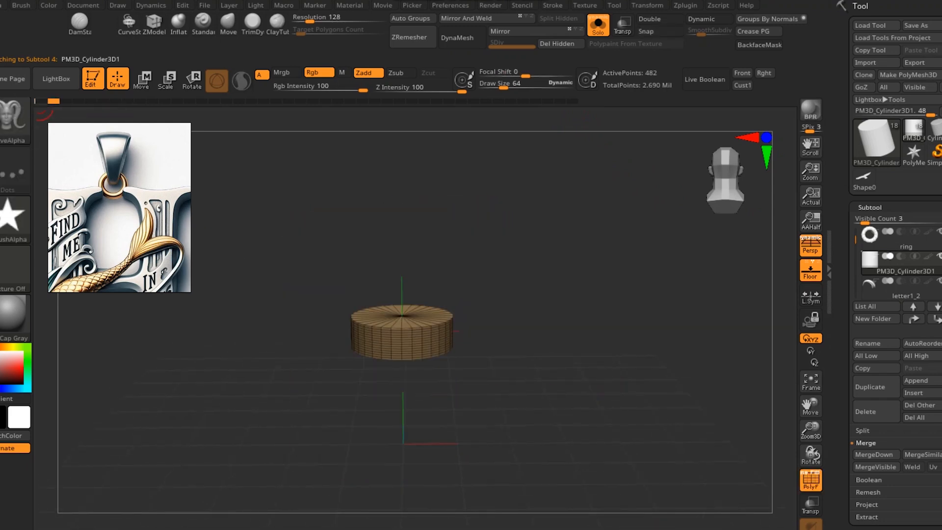
left_click(53, 101)
left_click_drag(54, 101, 116, 101)
left_click_drag(642, 402, 639, 385)
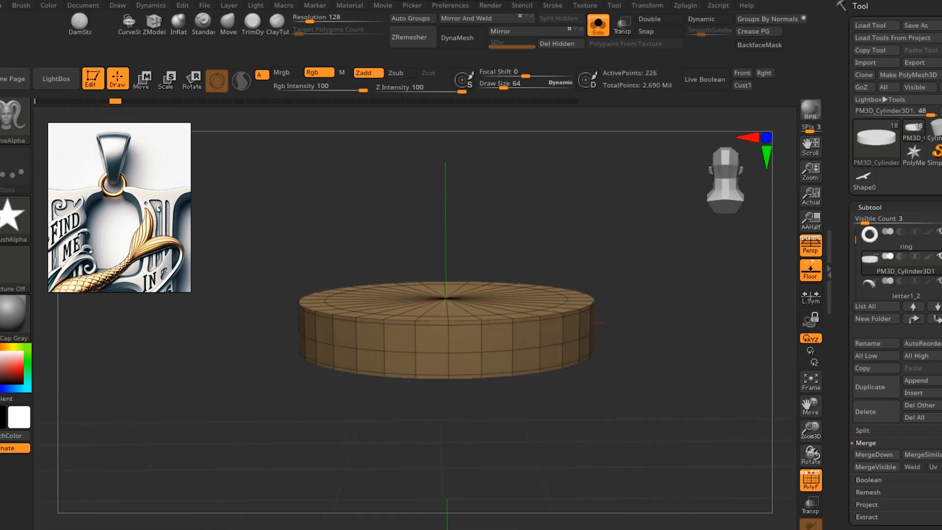
left_click(128, 101)
mouse_move(643, 236)
left_mouse_down()
mouse_move(643, 280)
mouse_move(625, 305)
left_mouse_up()
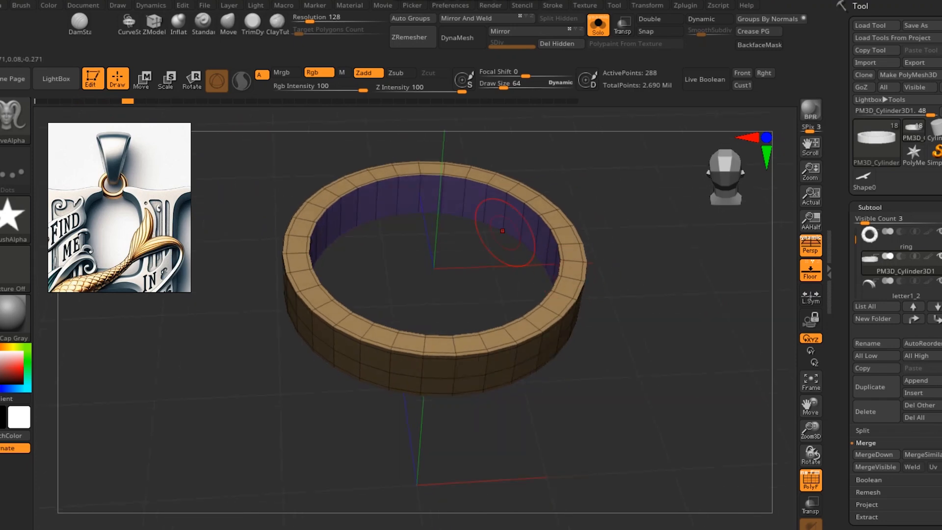
- Choose Polygroup All as the ZModeler QMesh target for polygons, and switch to the Move brush
left_click(156, 24)
key("space")
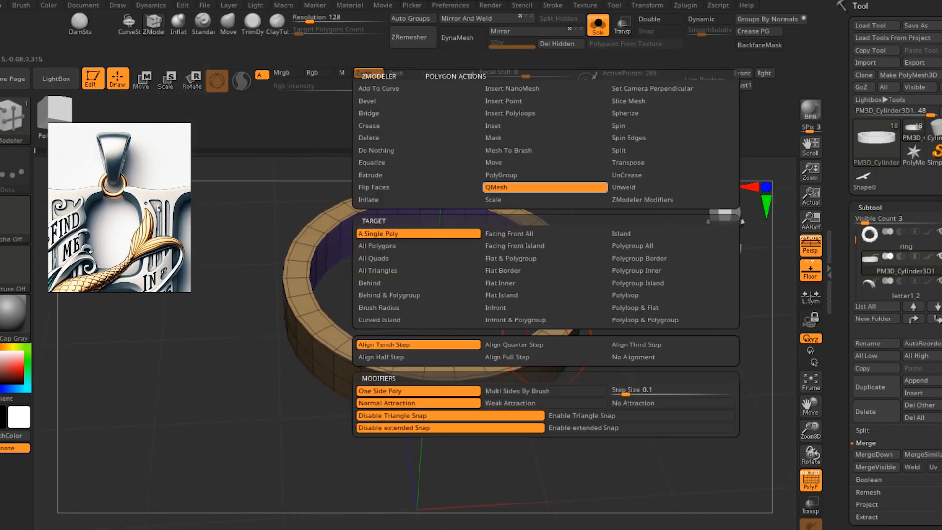
left_click(672, 245)
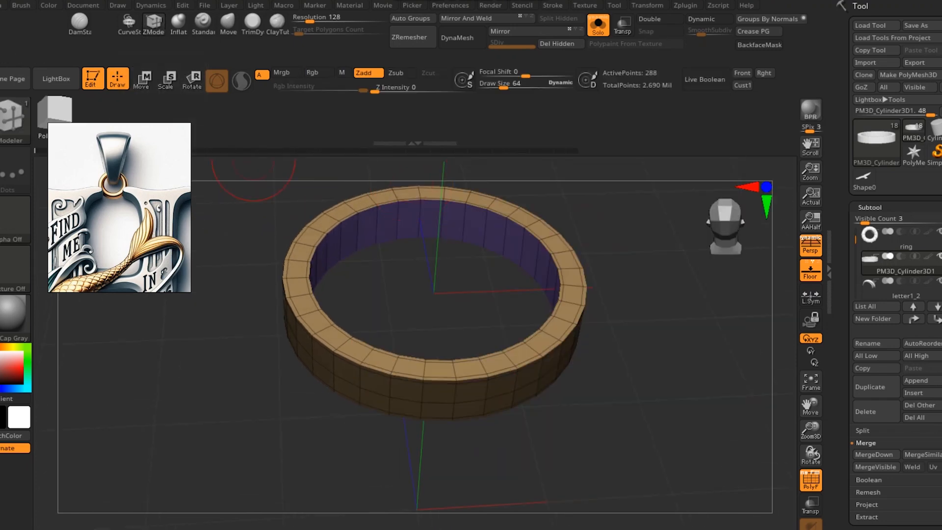
left_click(228, 23)
- Advance the band's history through its added edge loops to the upright loop tapering towards its lower end
key("ctrl+shift+z")
key("ctrl+shift+z")
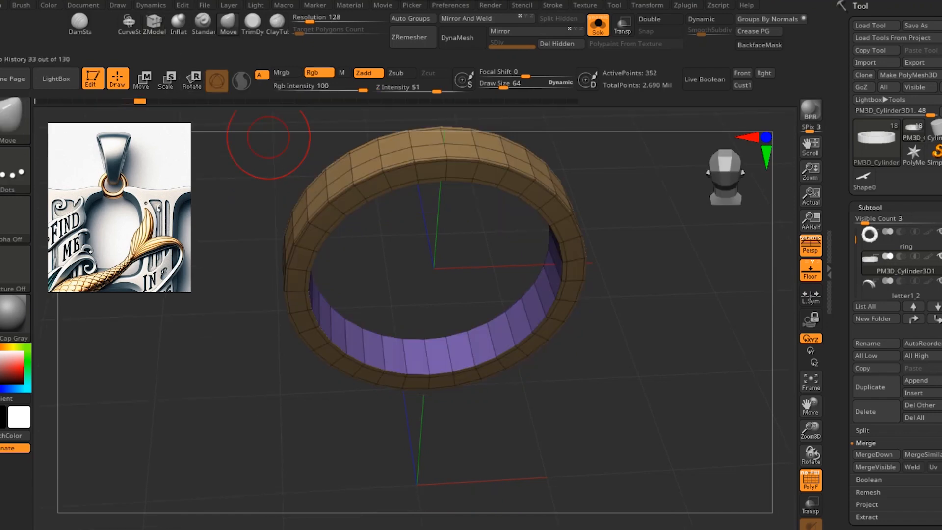
mouse_move(663, 454)
left_mouse_down()
mouse_move(685, 397)
mouse_move(677, 414)
mouse_move(654, 412)
left_mouse_up()
left_click(177, 101)
left_click_drag(343, 212, 541, 282)
left_click(189, 101)
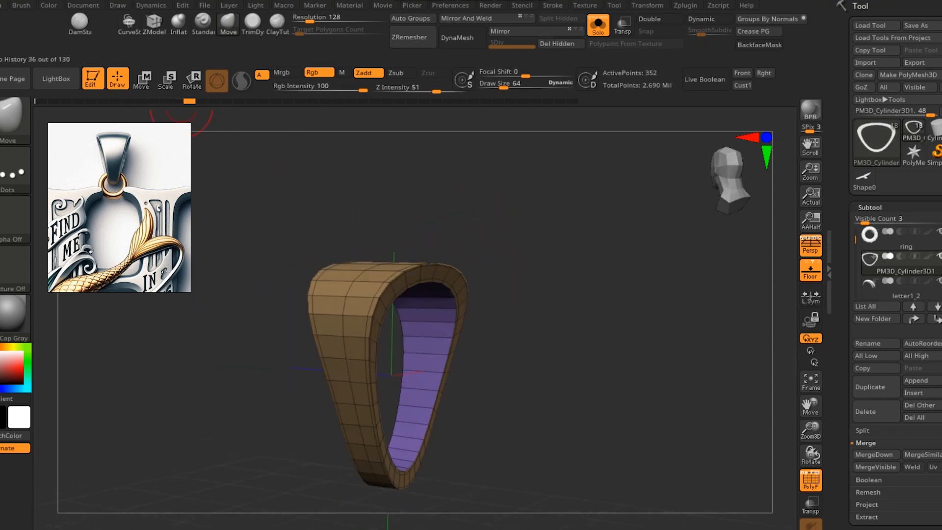
- Advance the tapered loop's history through its flared DynaMesh shape to the vertically grooved hanger
left_click(201, 101)
left_click_drag(564, 240, 466, 373, "alt")
left_click_drag(202, 101, 350, 101)
left_click_drag(573, 248, 497, 239)
left_click_drag(349, 101, 437, 101)
left_click_drag(570, 252, 500, 218)
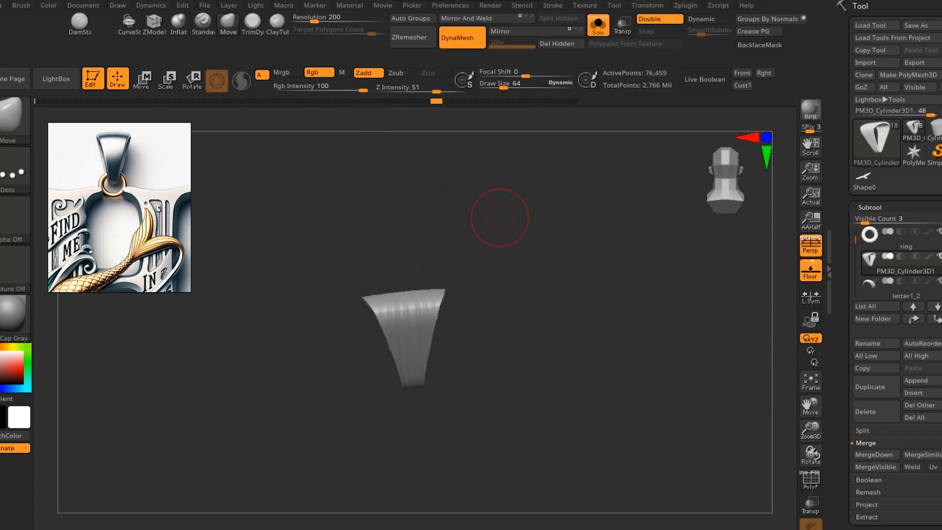
left_click_drag(436, 101, 498, 101)
left_click_drag(560, 101, 572, 101)
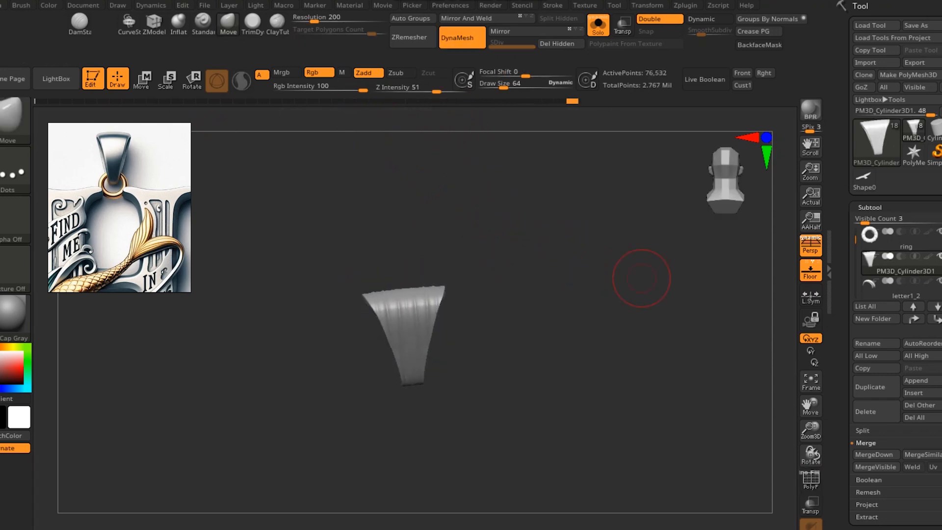
- Show the whole pendant with its hanger and examine it from the front, including the lettering and ring up close
left_click_drag(641, 278, 621, 343, "shift")
left_click_drag(599, 427, 612, 203, "alt")
left_click(598, 26)
mouse_move(637, 429)
left_mouse_down("alt")
mouse_move(633, 357)
mouse_move(657, 378)
left_mouse_up("alt")
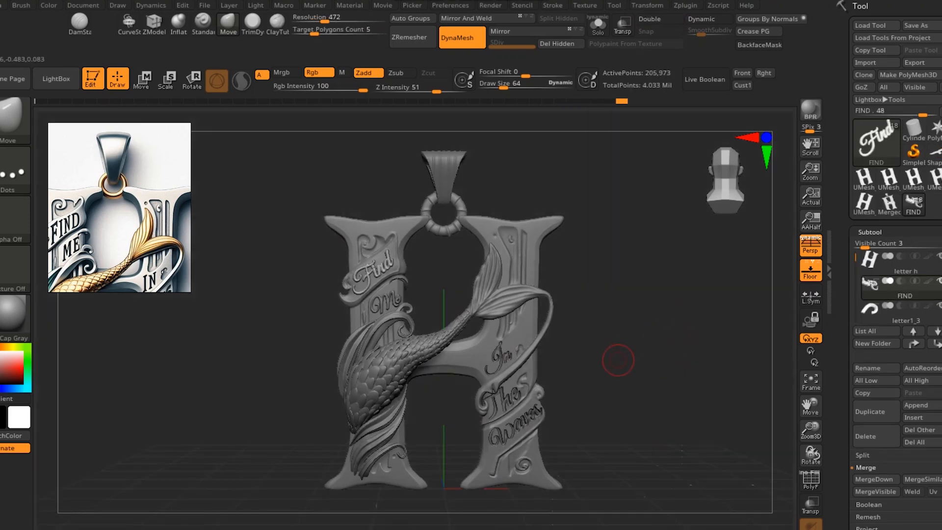
left_click_drag(617, 358, 609, 364, "alt")
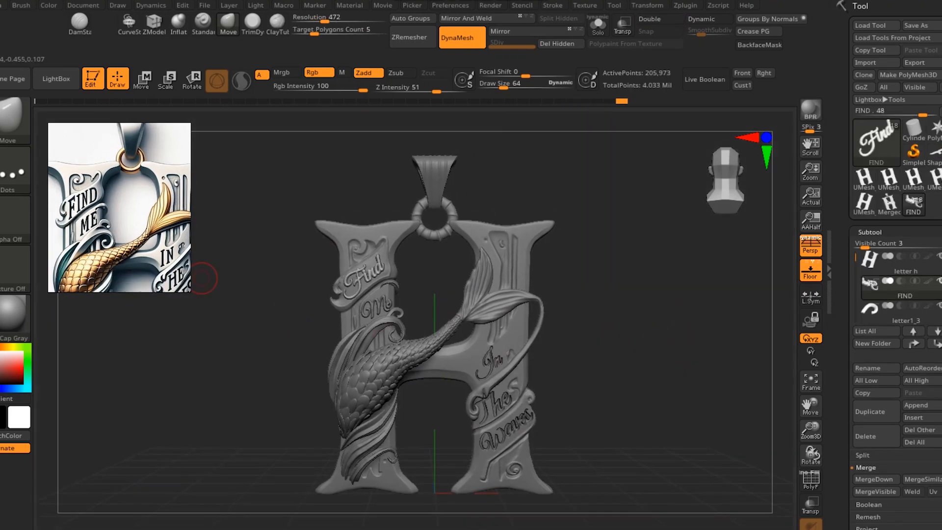
left_click_drag(616, 344, 638, 388, "alt")
left_click_drag(442, 216, 465, 291, "alt")
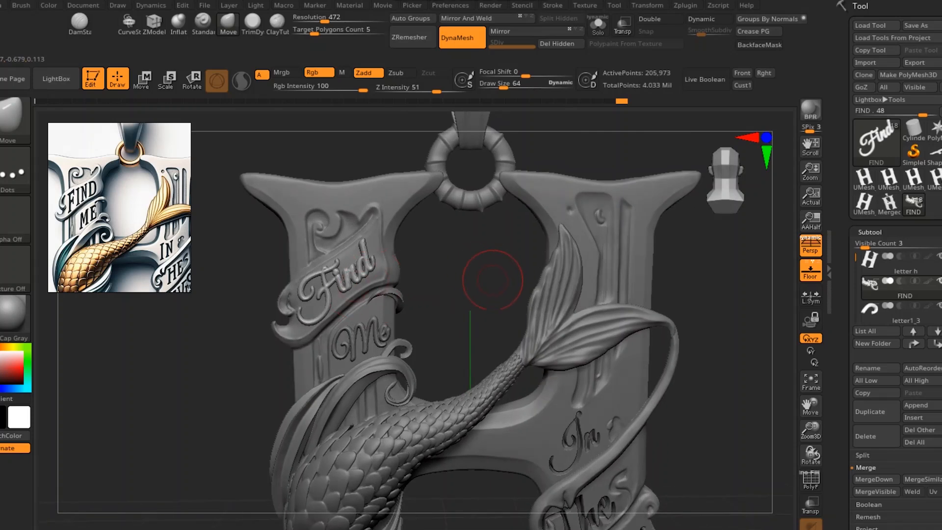
- Set FIND to subtract from letter h with Live Boolean enabled, and open the Boolean options containing Make Boolean Mesh
left_click(903, 262)
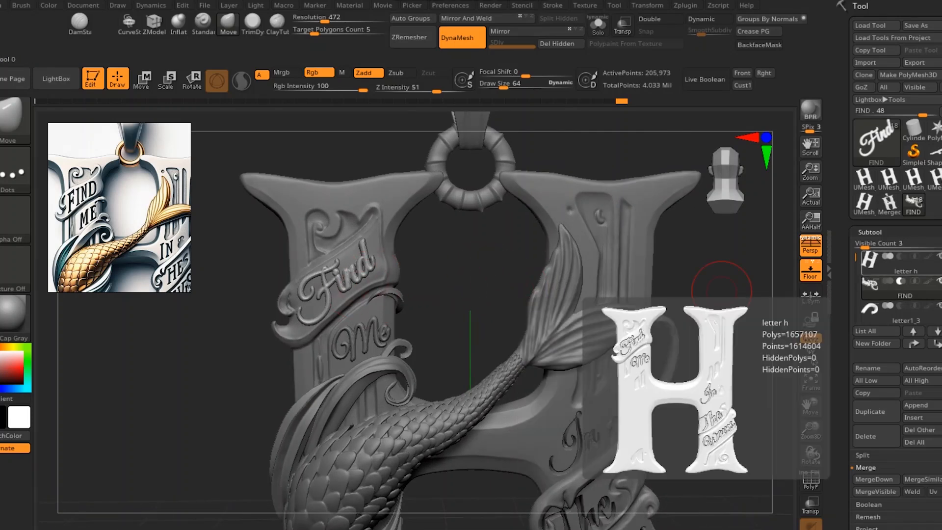
left_click(902, 285)
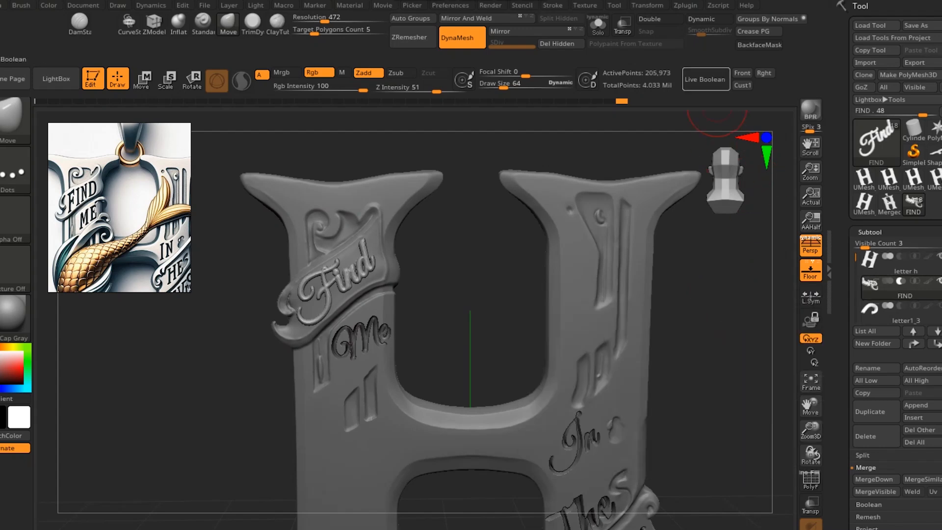
left_click(705, 79)
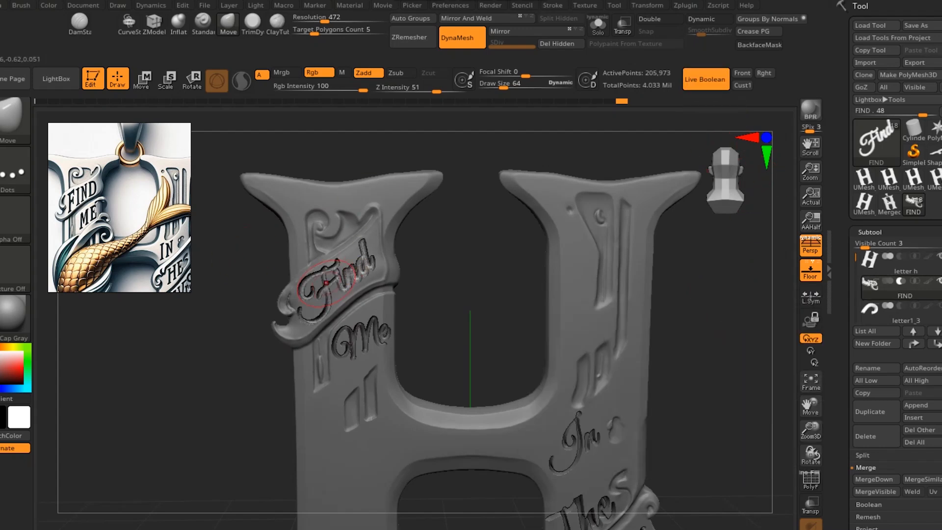
left_click_drag(850, 354, 850, 224)
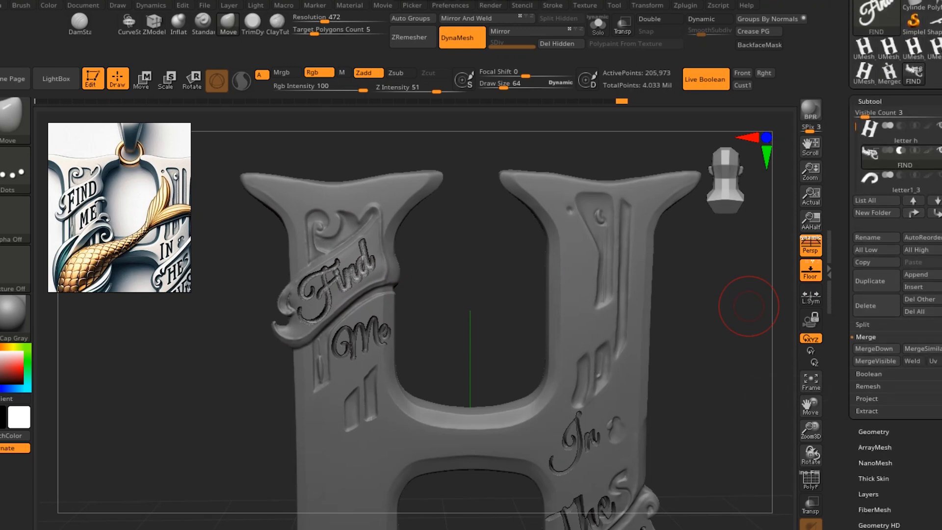
left_click(869, 374)
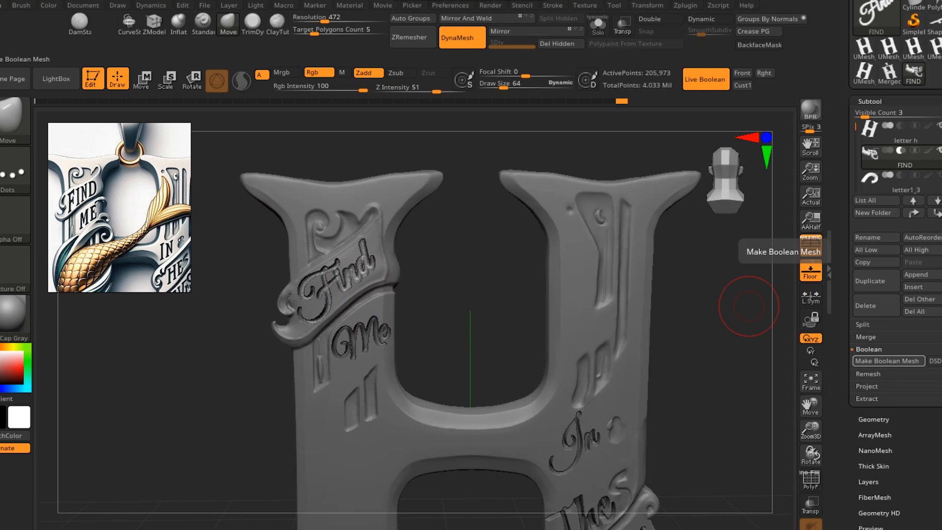
- Return FIND to additive mode, select letter h on its own and turn off Live Boolean
mouse_move(904, 158)
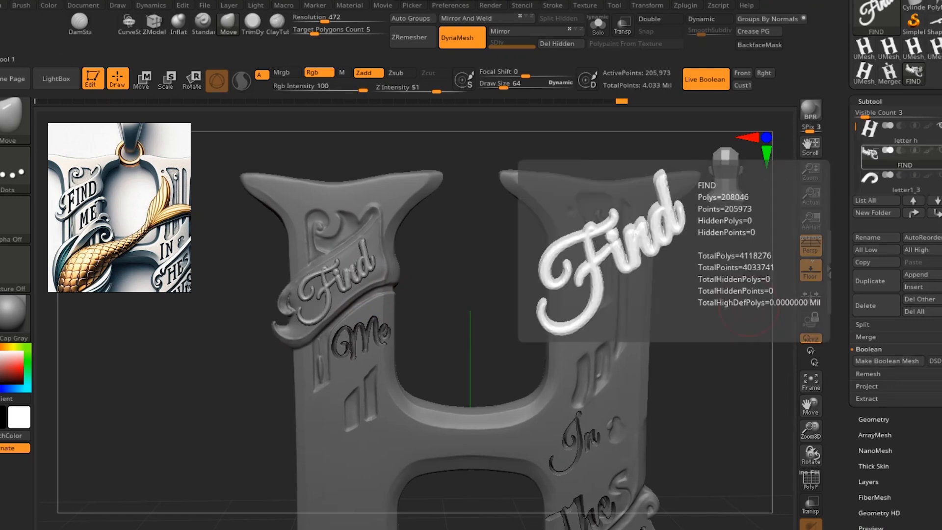
left_click(903, 132)
mouse_move(452, 274)
left_mouse_down()
mouse_move(520, 275)
mouse_move(427, 276)
mouse_move(466, 268)
left_mouse_up()
left_click_drag(466, 269, 468, 236, "alt")
left_click(706, 81)
mouse_move(683, 380)
left_mouse_down("alt")
mouse_move(664, 343)
mouse_move(669, 369)
left_mouse_up("alt")
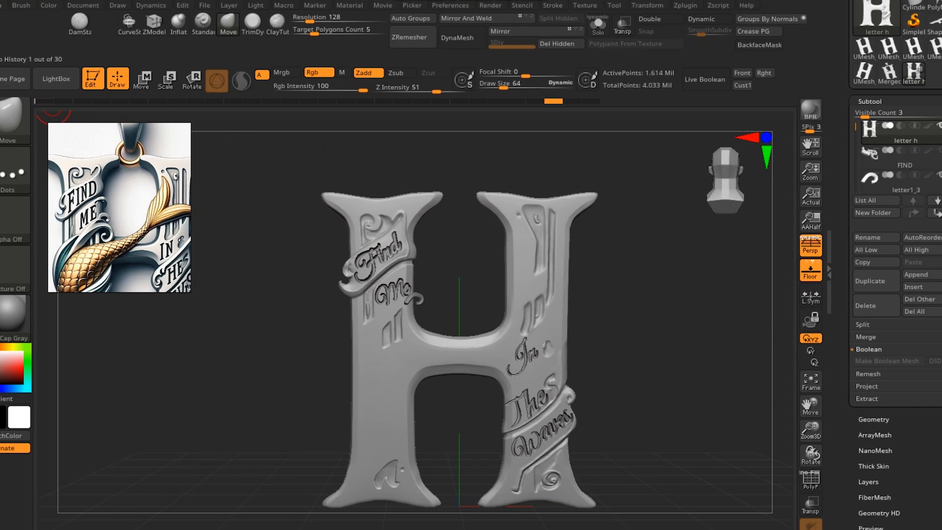
- Set letter1_3 to its metallic history state, show the ring above letter h and isolate the ring
mouse_move(595, 364)
left_mouse_down()
mouse_move(626, 366)
mouse_move(596, 364)
left_mouse_up()
left_click(878, 182)
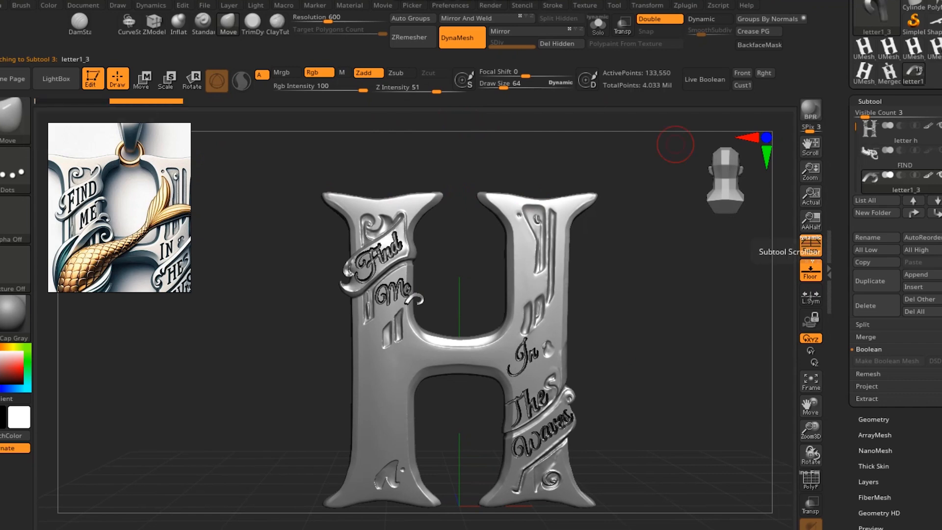
scroll(898, 157, "down", 2)
left_click(939, 151)
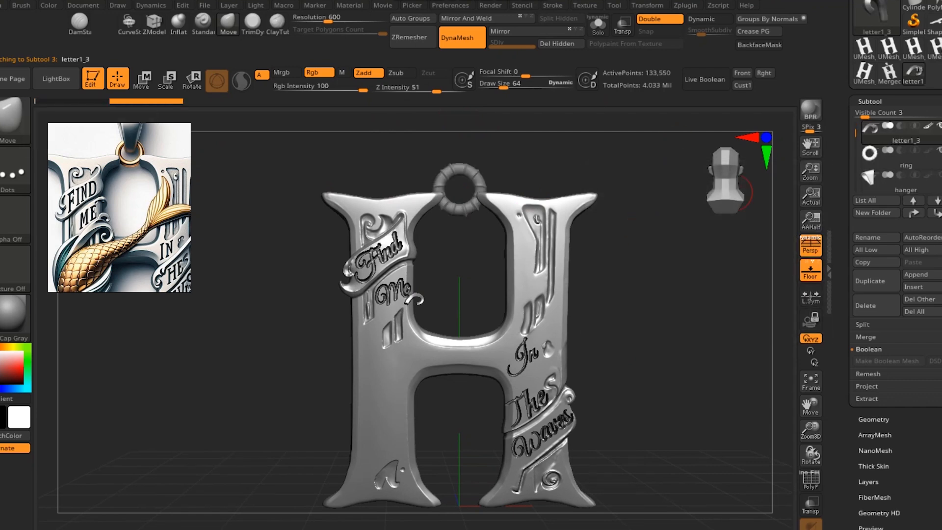
left_click_drag(647, 220, 664, 269, "alt")
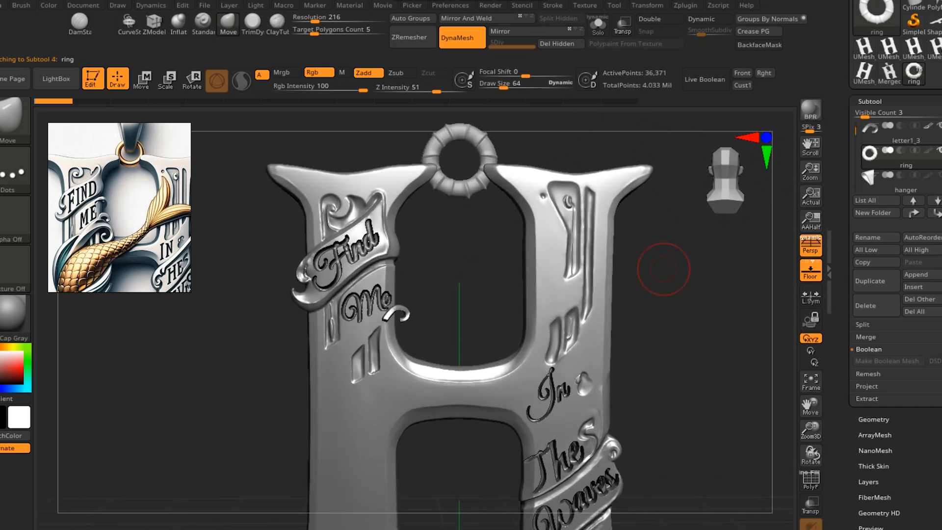
left_click(598, 25)
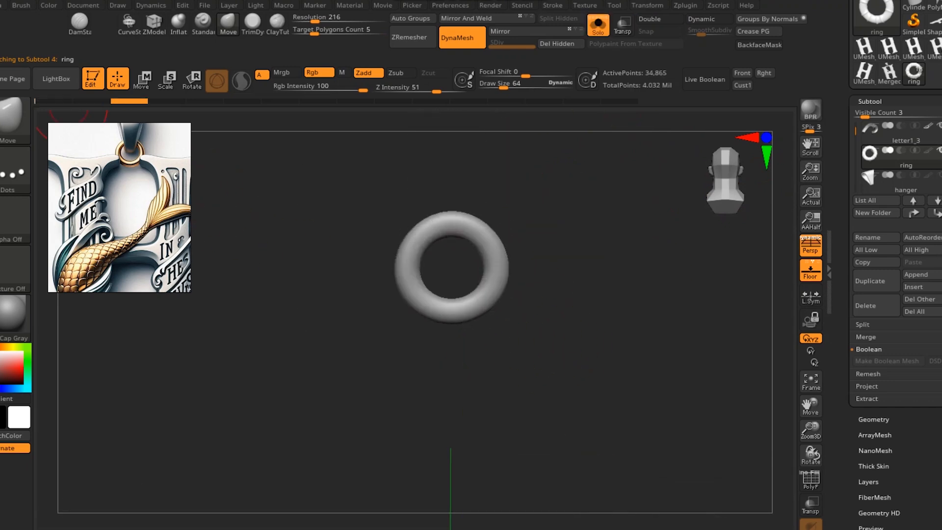
- Open the ring's scale-pattern surface noise in NoiseMaker to examine its settings, and close it without changes
scroll(893, 319, "down", 5)
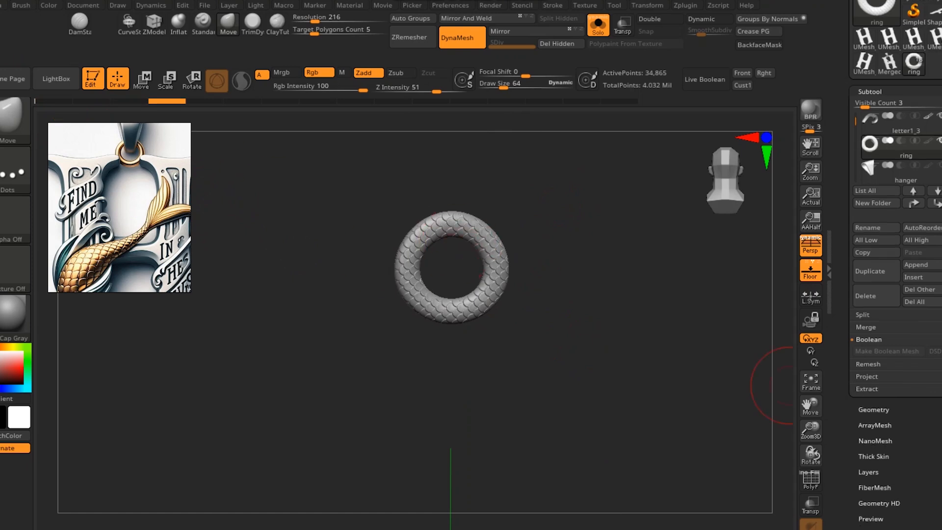
left_click(869, 393)
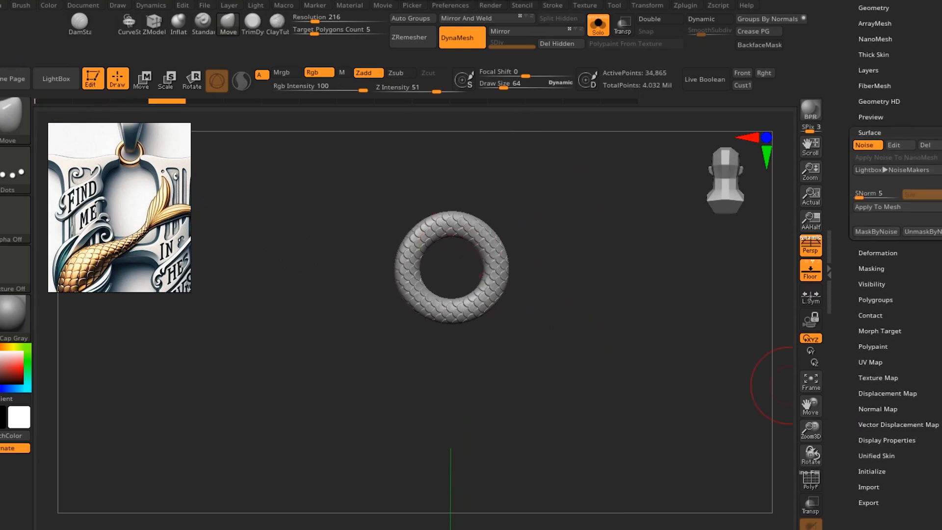
scroll(883, 368, "up", 3)
left_click(900, 252)
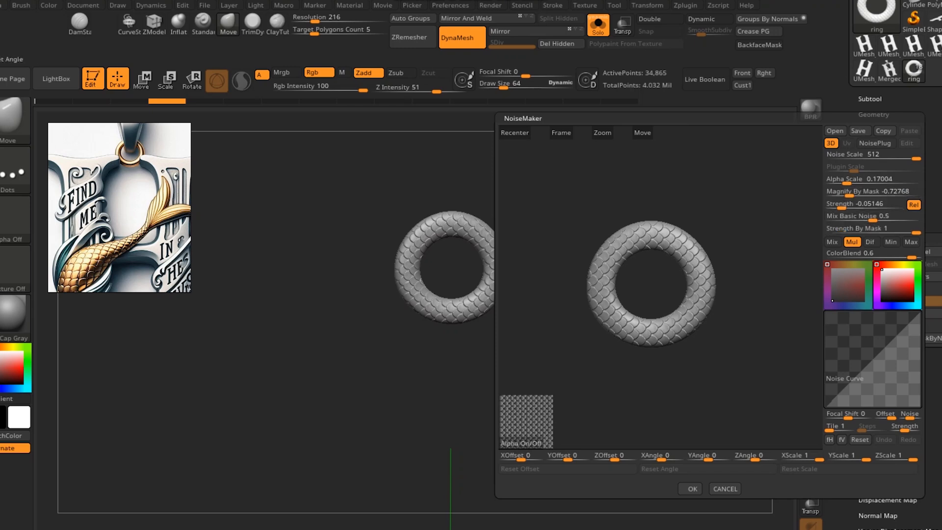
left_click(725, 489)
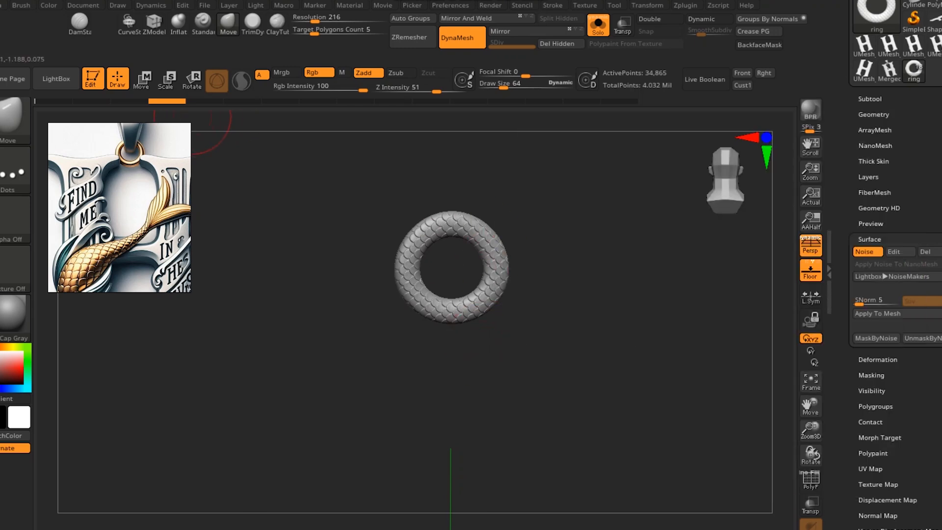
- Advance the isolated ring's history through the raised-scale shape to its gold finish
mouse_move(600, 285)
left_mouse_down("alt")
mouse_move(595, 231)
mouse_move(599, 284)
left_mouse_up("alt")
key("ctrl+shift+z")
key("ctrl+shift+z")
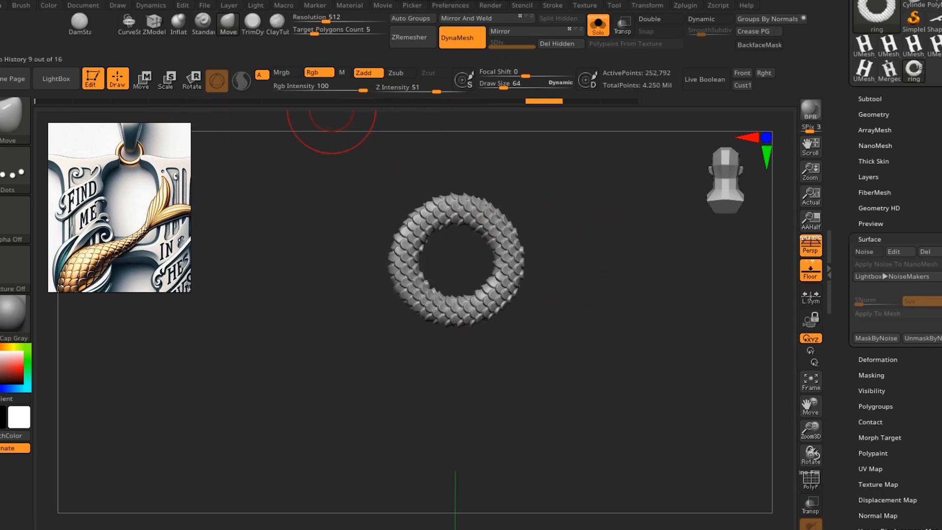
key("ctrl+shift+z")
- Select the hanger and advance its history from the vertically grooved shape through the smooth one to the scale-pattern noise
left_click(870, 99)
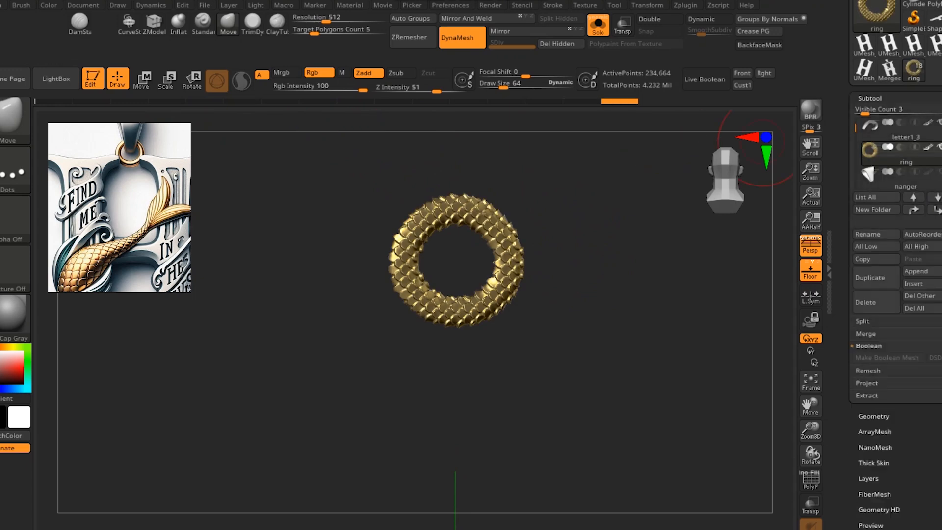
left_click(878, 179)
left_click_drag(628, 244, 626, 328, "alt")
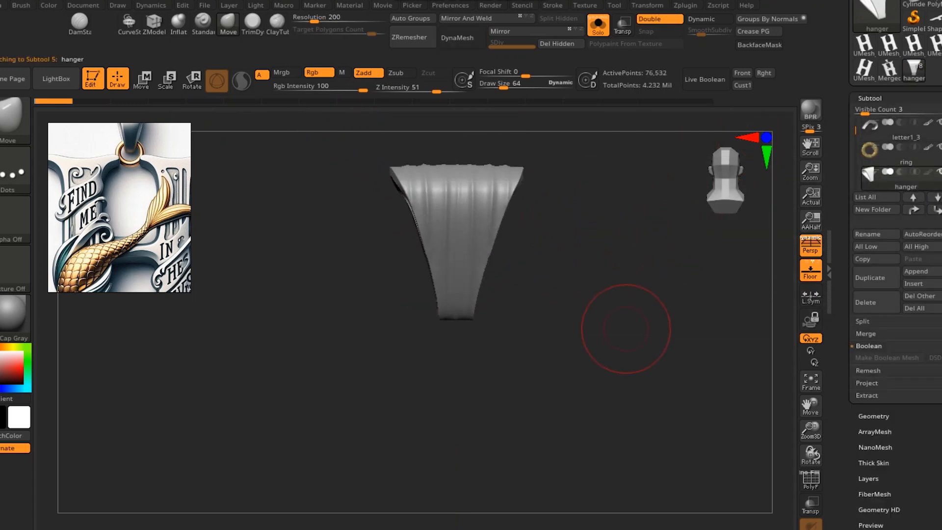
key("ctrl+shift+z")
key("ctrl+shift+z")
key("ctrl+shift+z")
key("ctrl+shift+z")
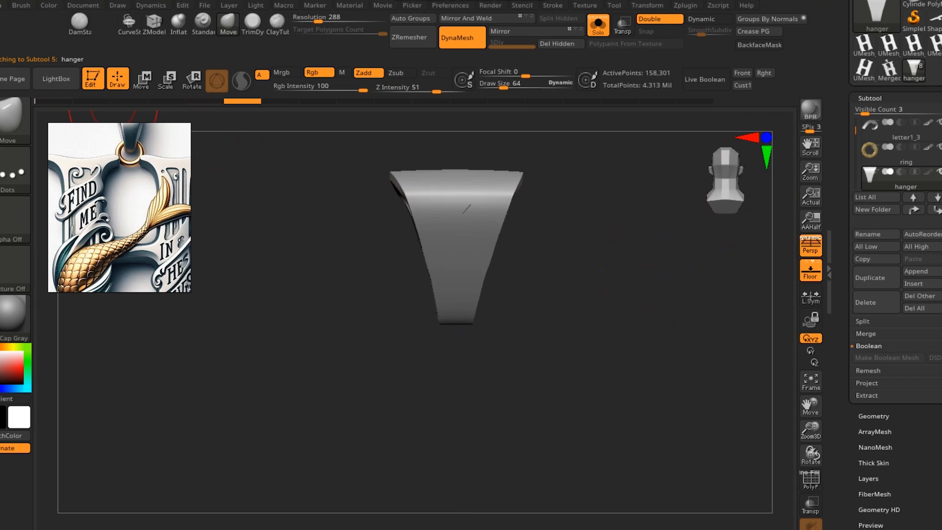
key("ctrl+shift+z")
key("ctrl+shift+z")
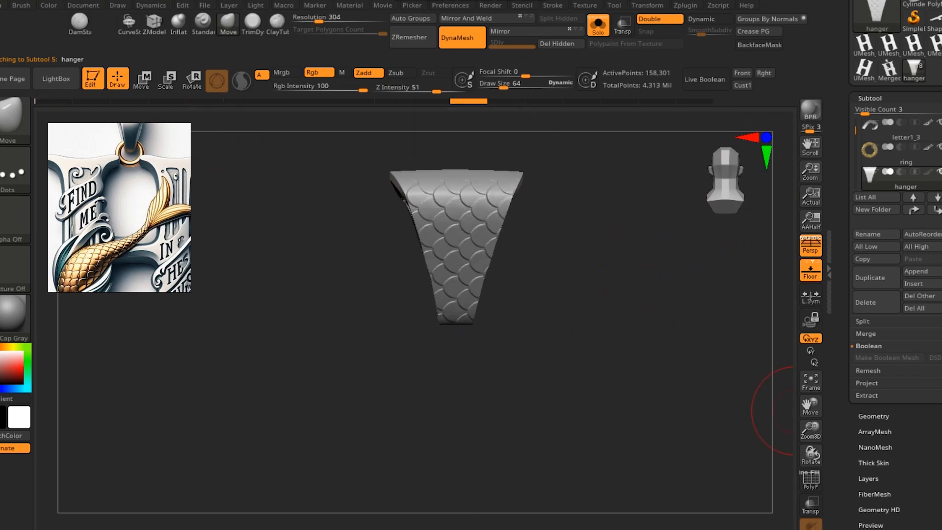
- Open the hanger's surface noise in NoiseMaker to examine its scale-pattern settings, and close it without changes
left_click_drag(845, 417, 845, 394)
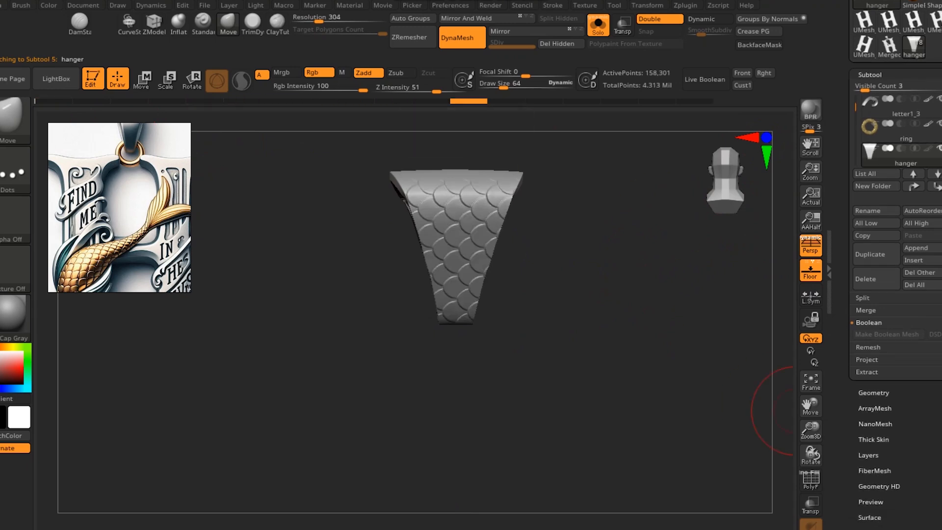
left_click(873, 393)
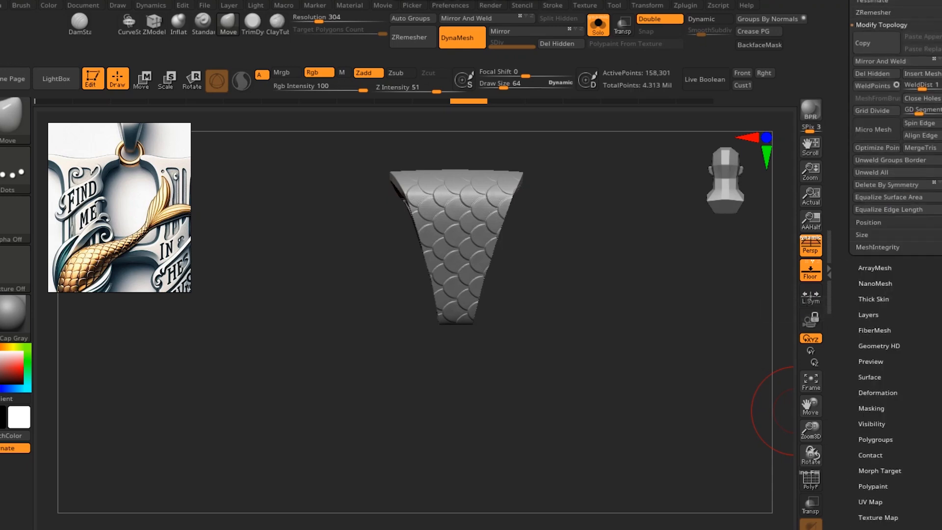
left_click(870, 377)
left_click(894, 181)
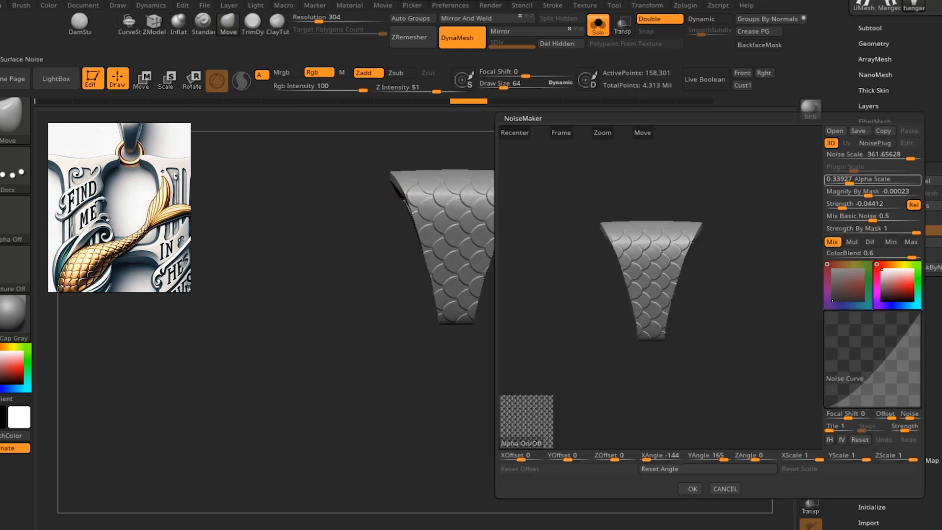
left_click(725, 488)
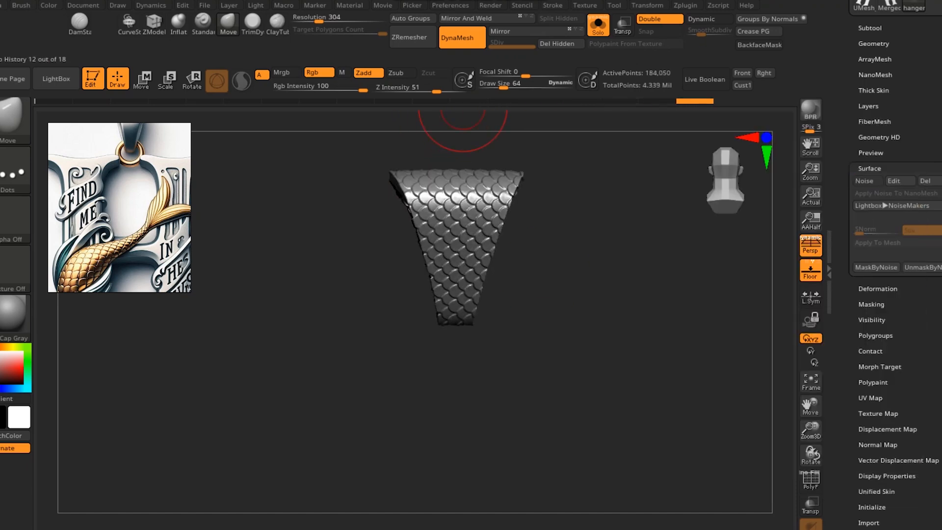
- Select letter1_2 and turn off Solo to show the whole pendant with its ring and hanger
left_click_drag(907, 88, 907, 179)
left_click(869, 118)
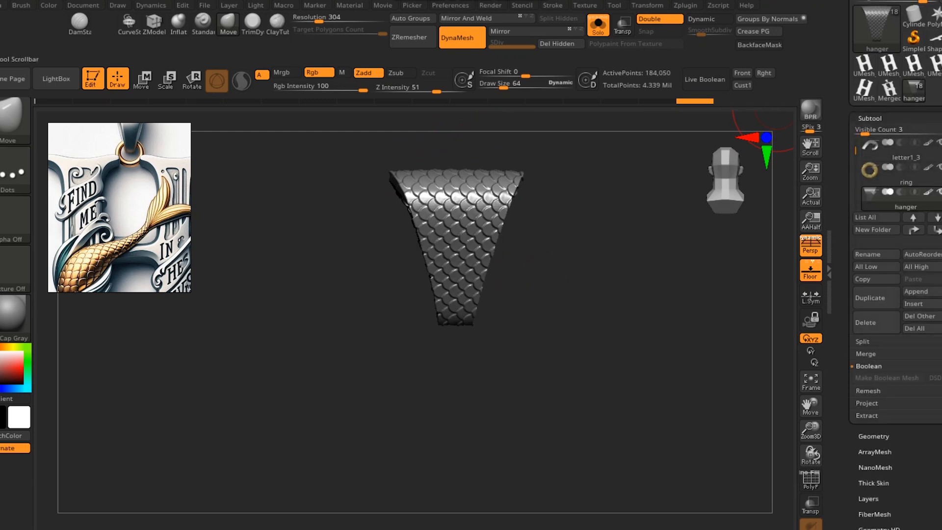
left_click_drag(856, 151, 856, 154)
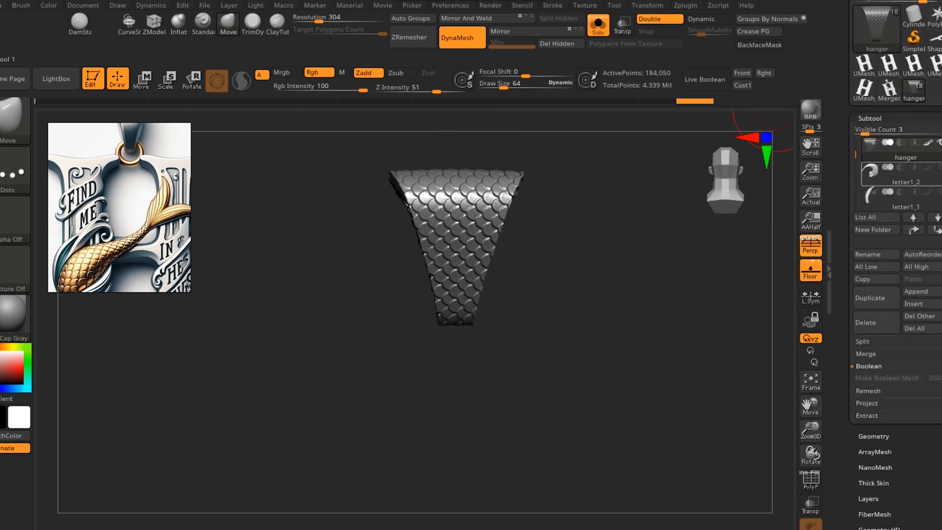
left_click(901, 175)
left_click(598, 25)
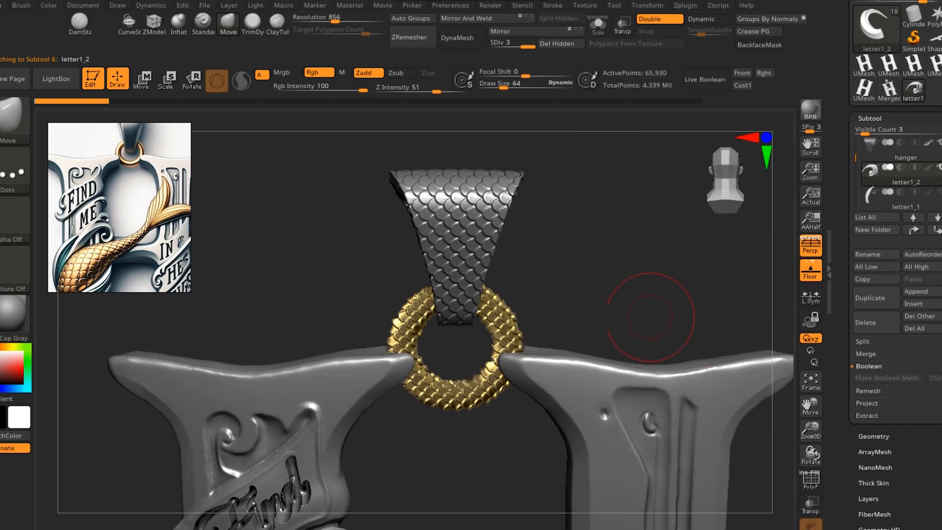
left_click_drag(650, 318, 650, 264, "alt")
left_click_drag(538, 422, 504, 201, "alt")
left_click_drag(391, 357, 408, 208, "alt")
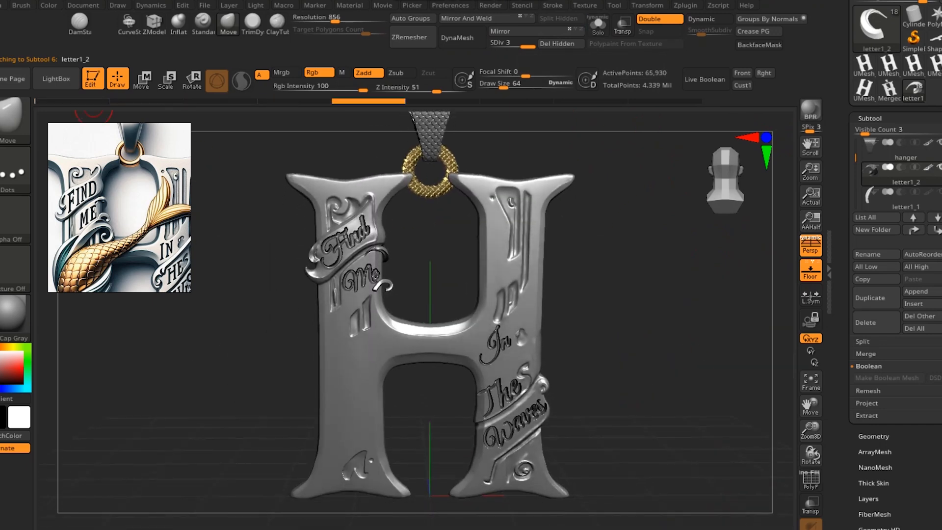
- Advance the curled strands letter1_2 and letter1_1 to their finished metallic history states and select letter1
left_click_drag(590, 101, 665, 101)
left_click(883, 199)
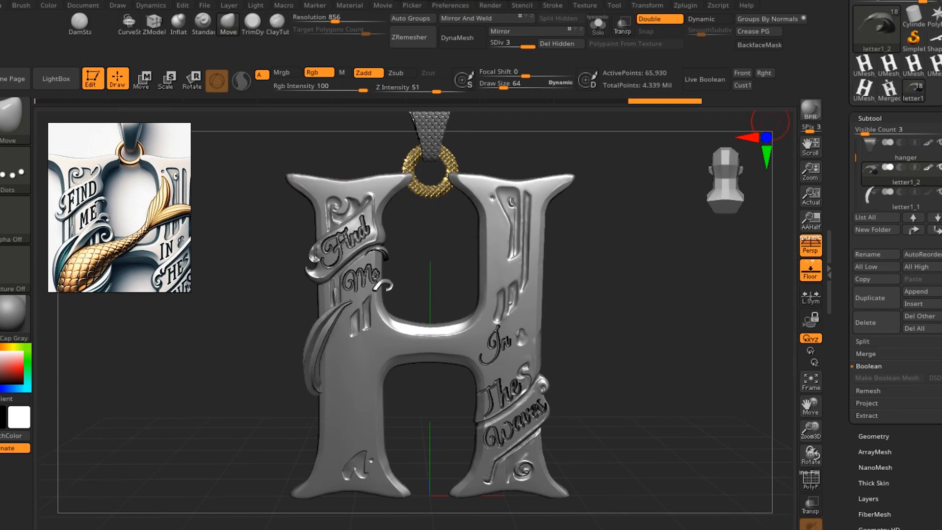
left_click(142, 102)
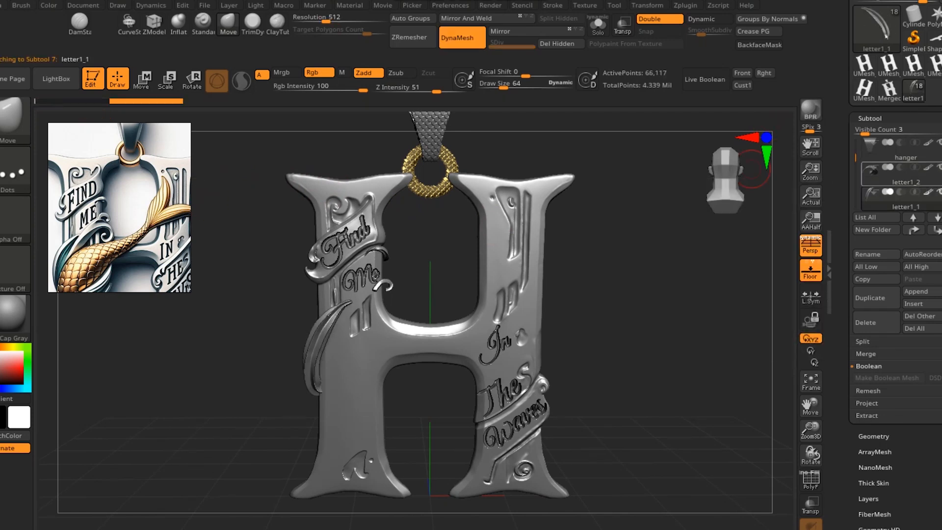
scroll(906, 174, "down", 2)
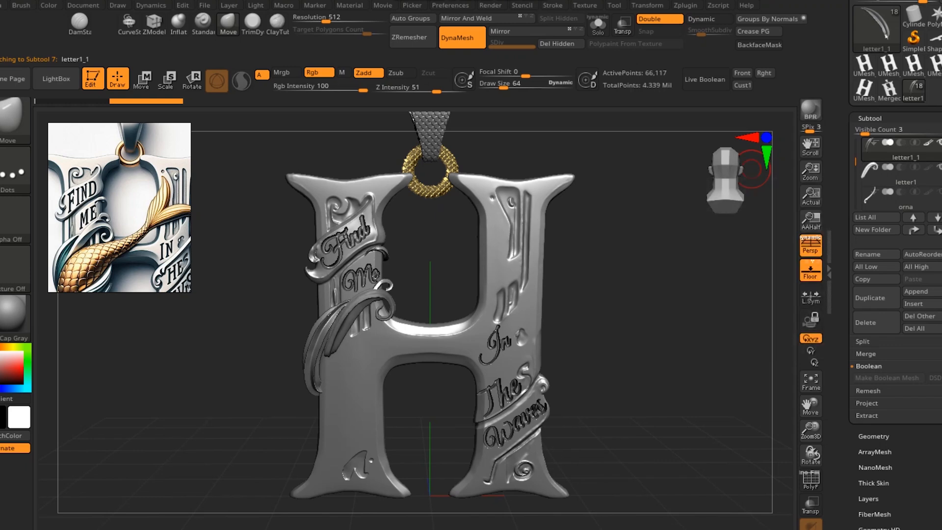
left_click(898, 176)
- Show orna and side orna on the letter's legs and advance both to their finished metallic history states
left_click(897, 200)
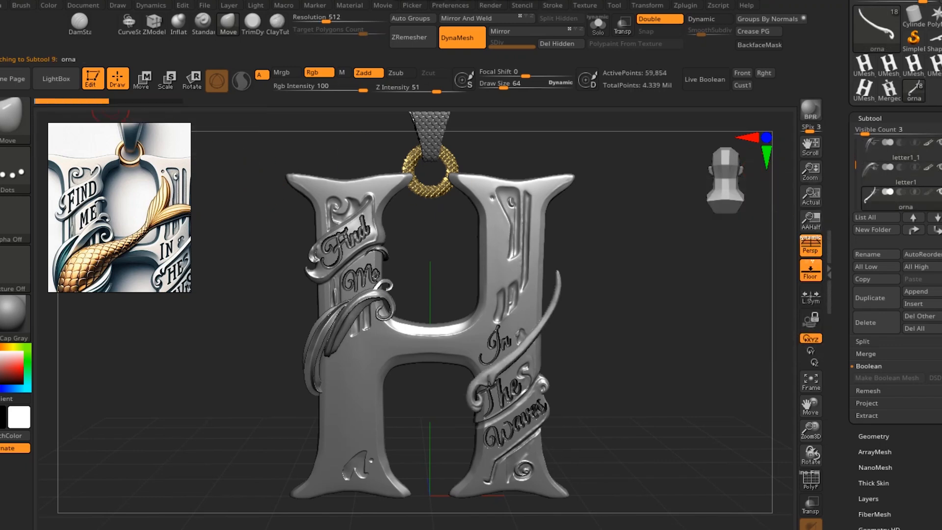
left_click(129, 101)
scroll(900, 176, "down", 1)
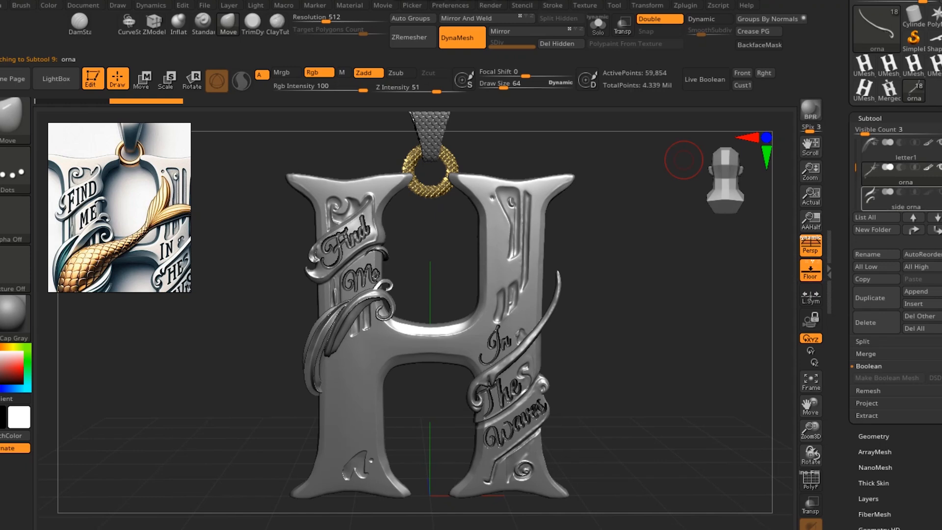
left_click(939, 192)
left_click(900, 199)
left_click(146, 101)
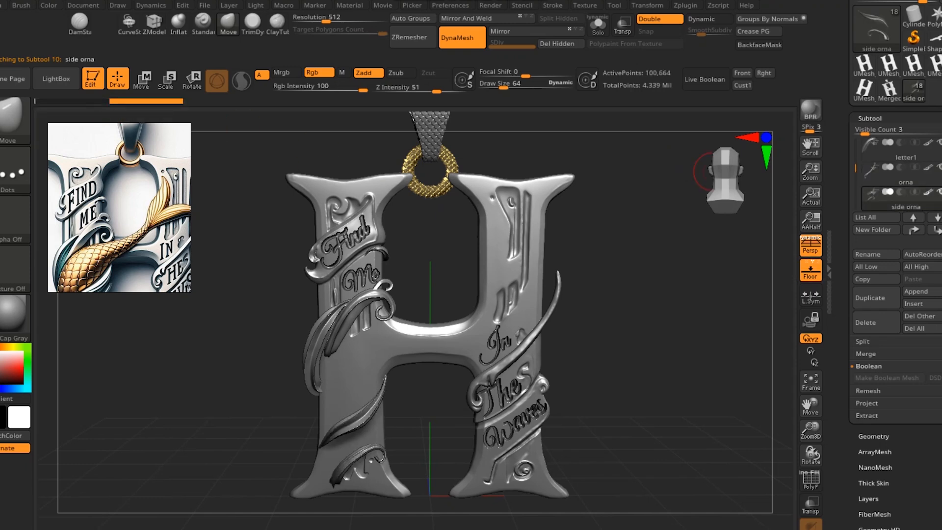
- Show single side orna and the tail, and advance the tail's history to its scaled gold finish
scroll(900, 176, "down", 2)
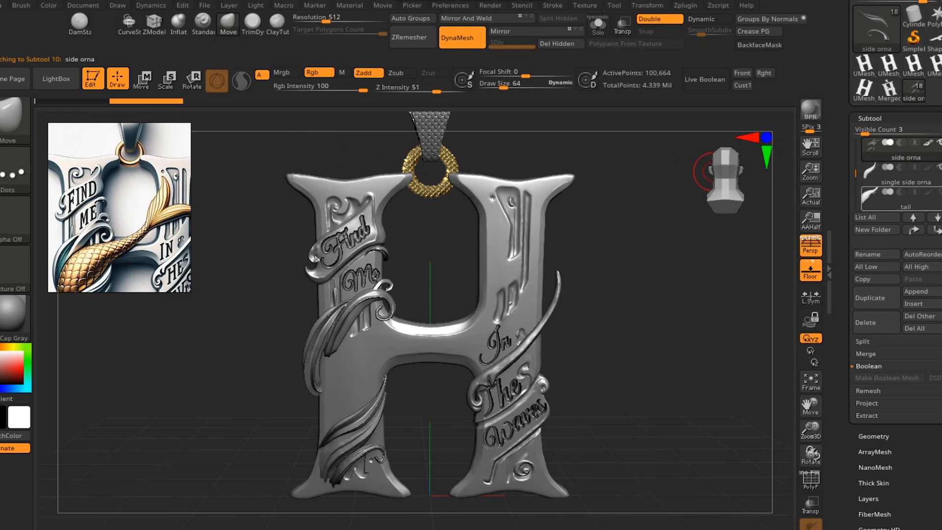
key("ctrl+z")
left_click(889, 199)
left_click(147, 101)
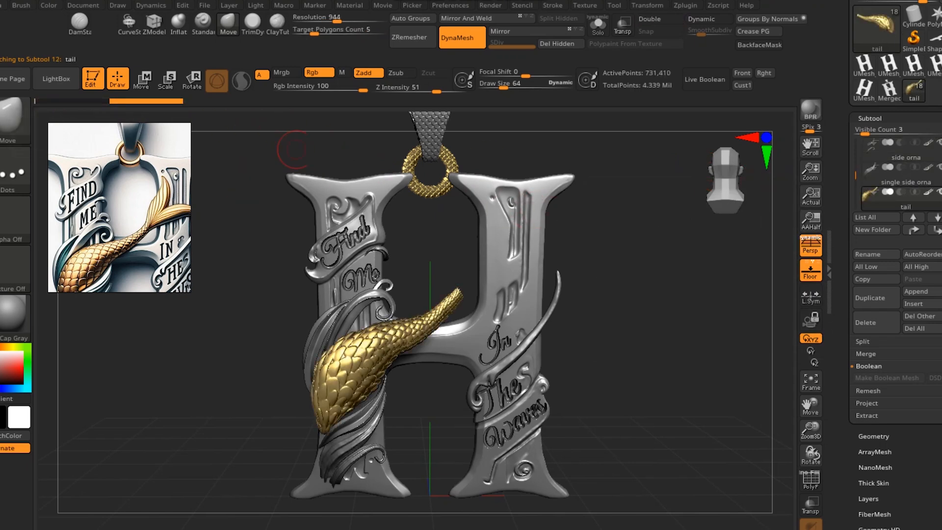
scroll(889, 189, "down", 1)
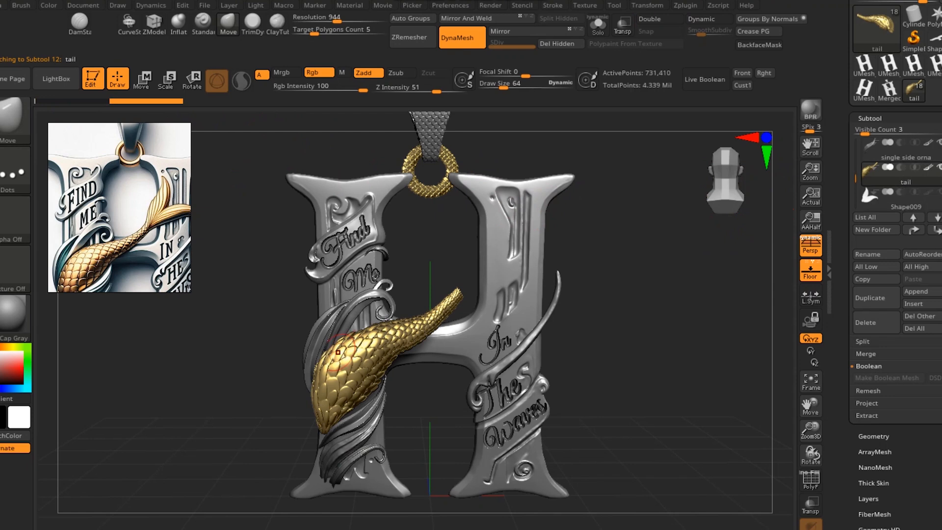
- Open the material library at the Gold MatCap, and advance the Shape009 tail fin's history to its gold finish
left_click(15, 317)
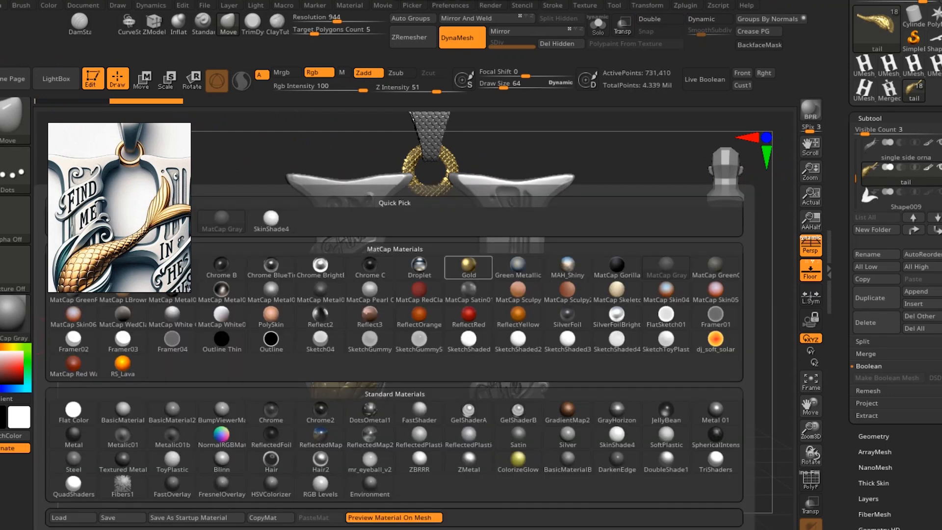
left_click(467, 267)
left_click(873, 197)
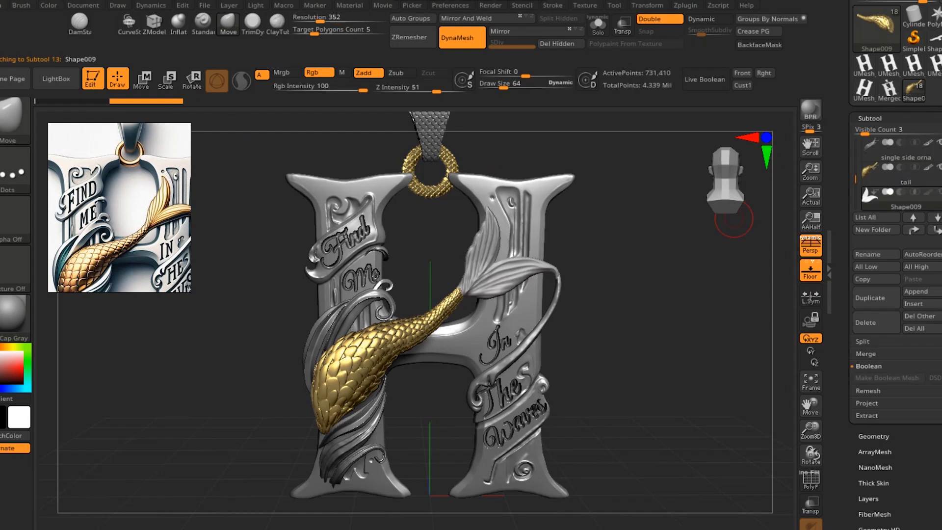
left_click(165, 101)
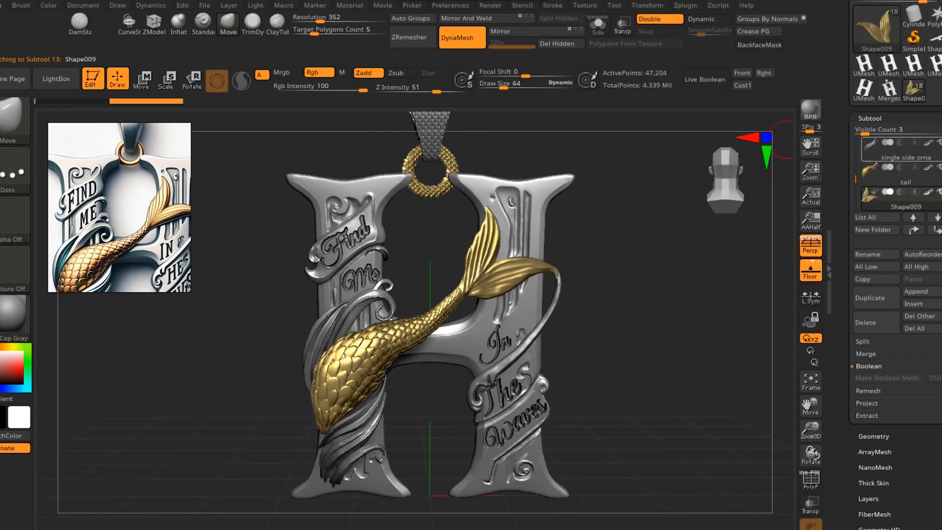
- Render the complete pendant with BPR from the front and again from a slightly turned view
left_click_drag(855, 180, 856, 142)
right_click_drag(685, 385, 672, 363, "ctrl")
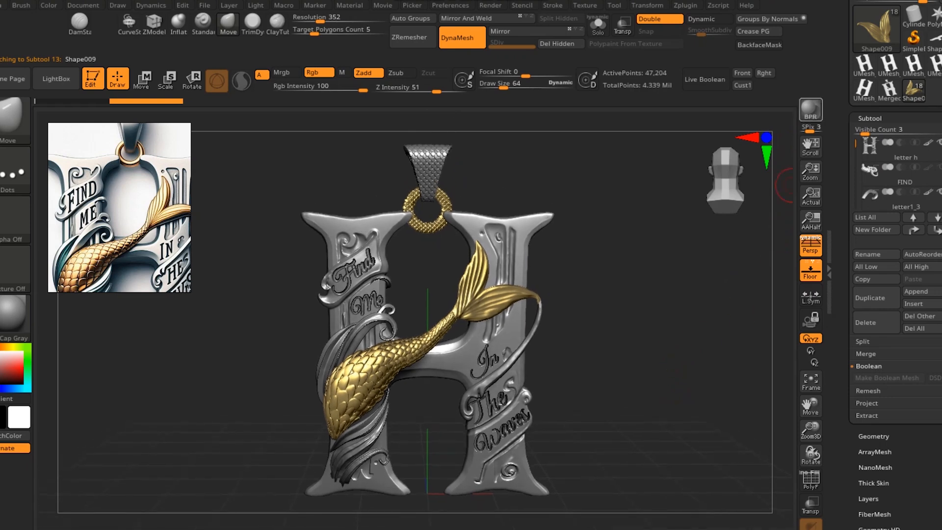
left_click(810, 110)
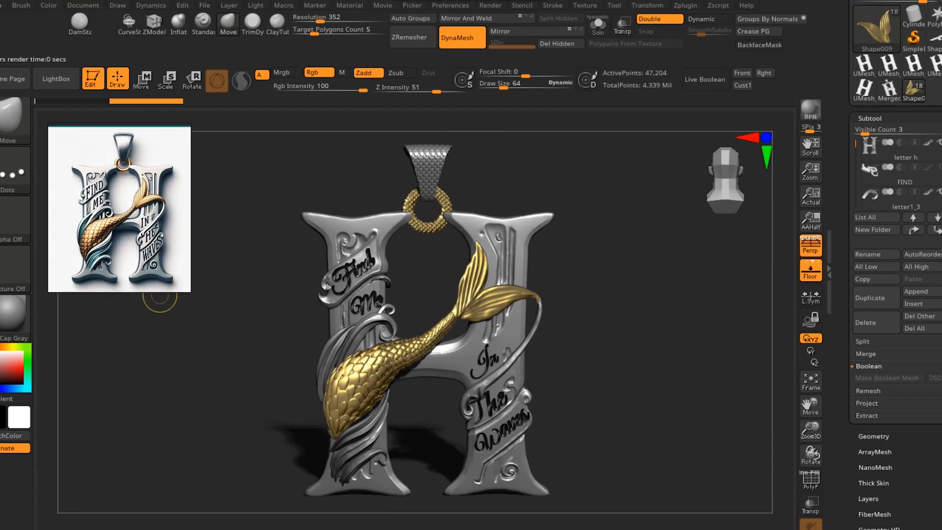
left_click_drag(160, 296, 210, 299)
key("shift+r")
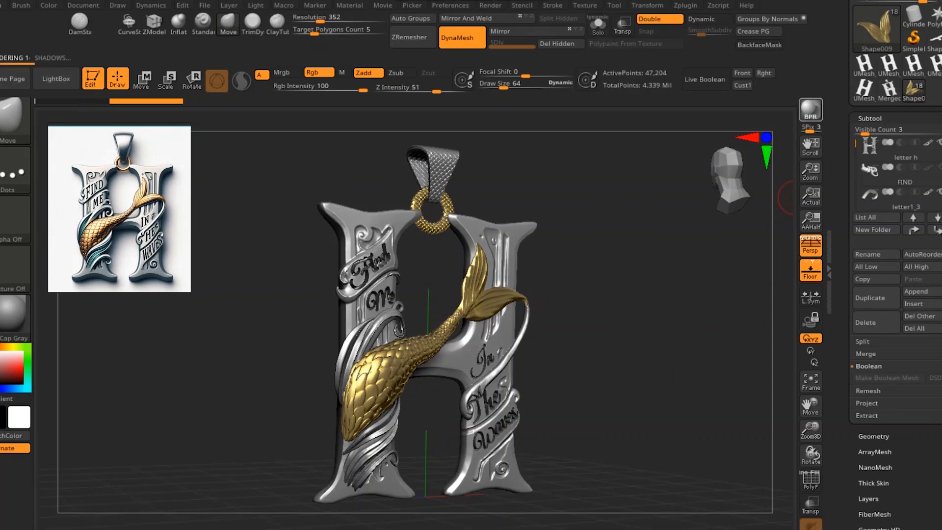